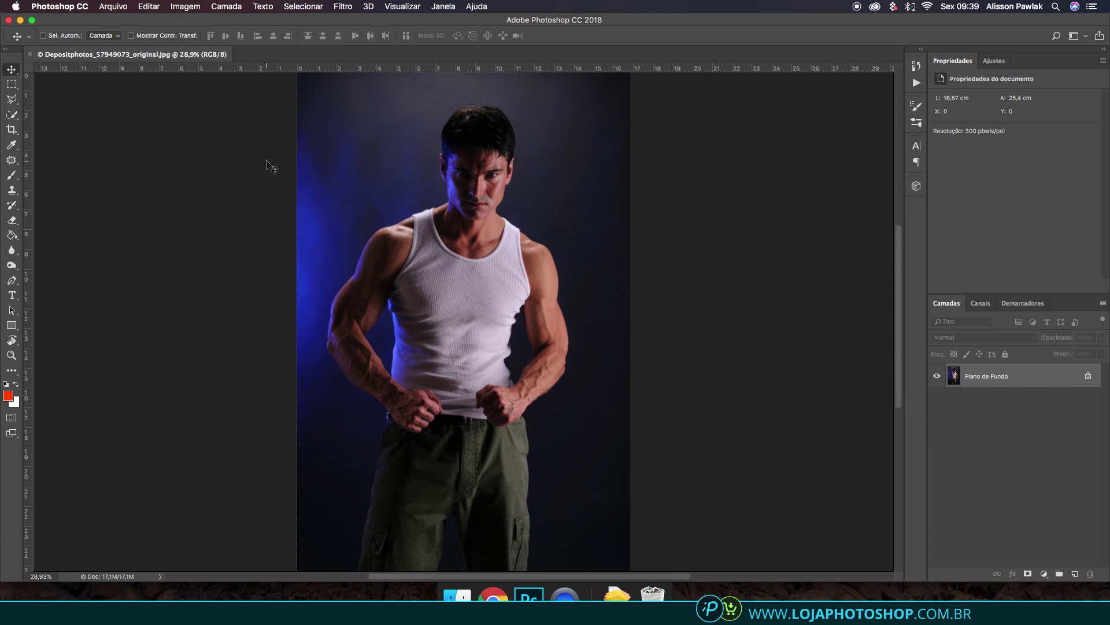
pyautogui.click(11, 99)
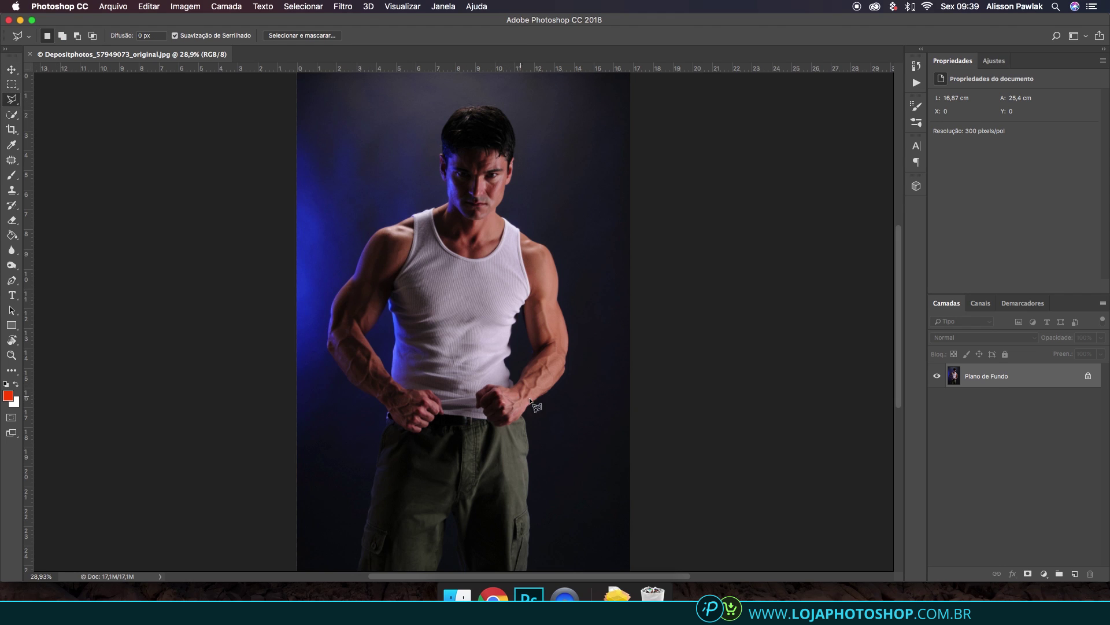
pyautogui.rightClick(12, 101)
pyautogui.click(12, 101)
# Step: Activate the Pen tool and set its mode to Path (Demarcador)
pyautogui.click(12, 281)
pyautogui.rightClick(11, 281)
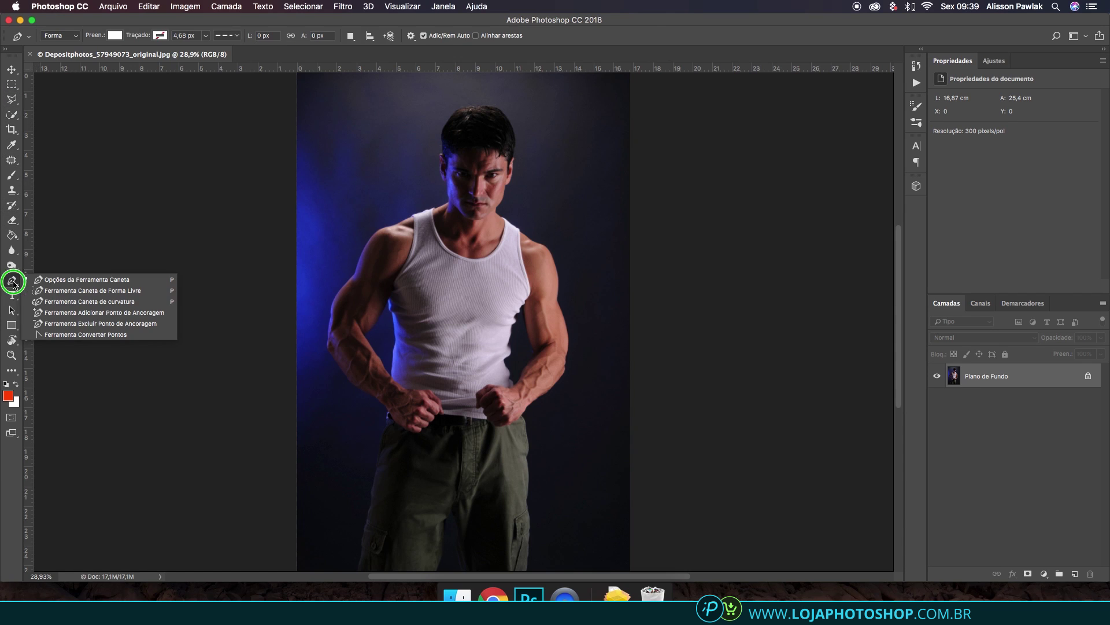
pyautogui.click(87, 280)
pyautogui.click(69, 36)
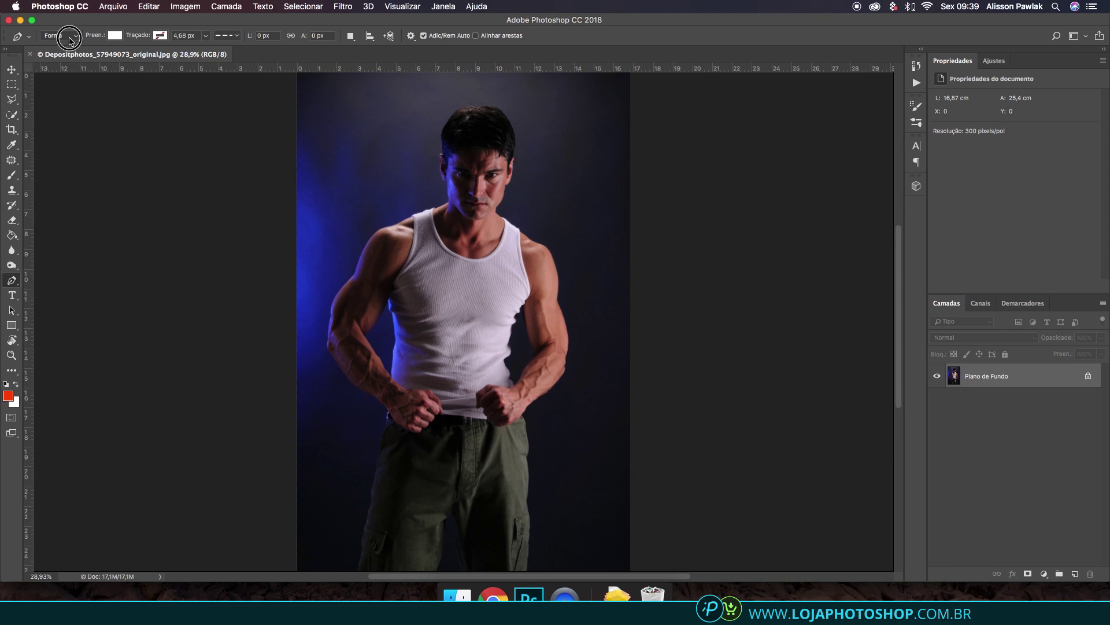
pyautogui.click(68, 44)
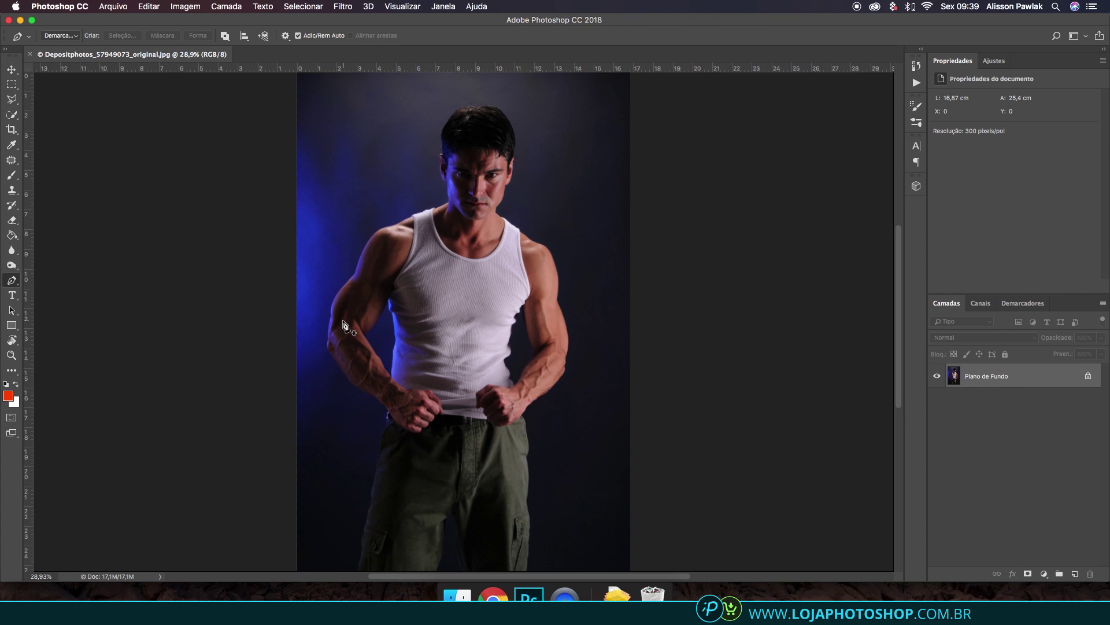
# Step: Start a pen path at the fingers of the man's right fist and trace its underside up to the wrist
pyautogui.scroll(6, 437, 431)
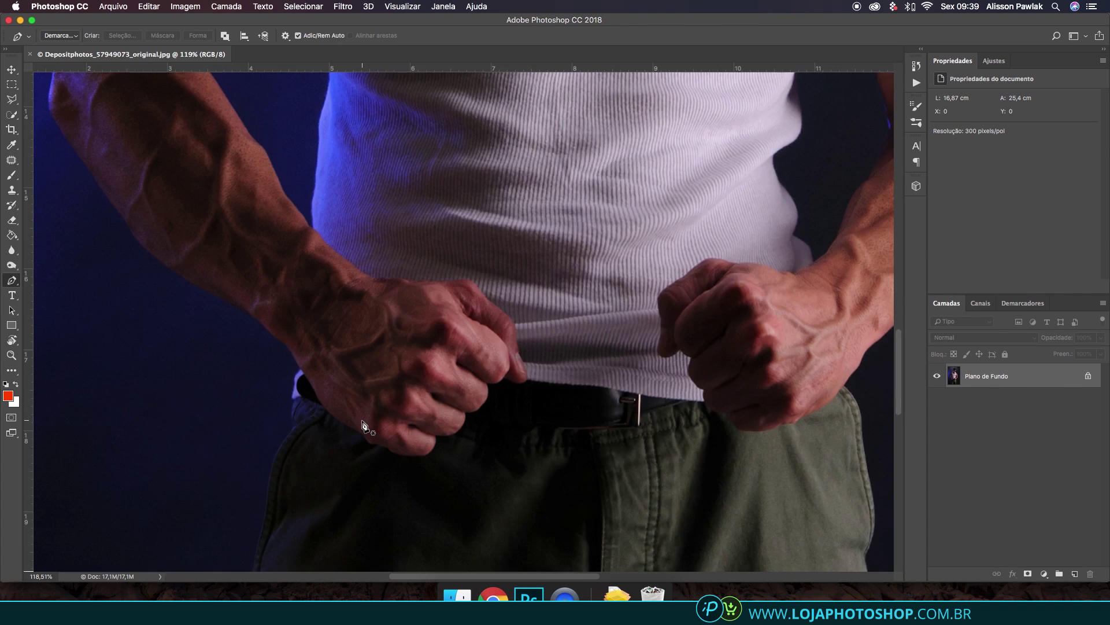
pyautogui.hscroll(-3, 378, 435)
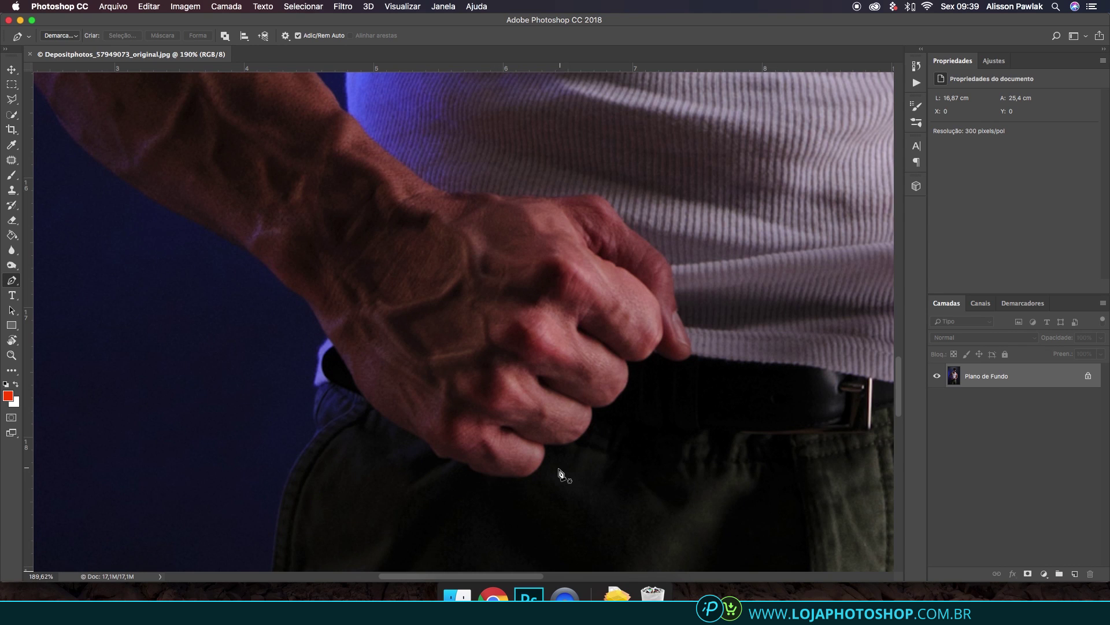
pyautogui.scroll(5, 508, 483)
pyautogui.click(534, 472)
pyautogui.moveTo(477, 470); pyautogui.dragTo(467, 466)
pyautogui.moveTo(450, 453); pyautogui.dragTo(442, 447)
pyautogui.moveTo(422, 443); pyautogui.dragTo(416, 442)
pyautogui.moveTo(399, 438); pyautogui.dragTo(368, 406)
pyautogui.moveTo(317, 375); pyautogui.dragTo(302, 364)
# Step: Continue the path along the outer edge of the right forearm towards the elbow
pyautogui.moveTo(200, 201); pyautogui.dragTo(195, 197)
pyautogui.moveTo(114, 131); pyautogui.dragTo(107, 127)
pyautogui.moveTo(116, 139); pyautogui.dragTo(304, 300)
pyautogui.moveTo(164, 302); pyautogui.dragTo(156, 294)
pyautogui.moveTo(109, 230); pyautogui.dragTo(105, 224)
# Step: Trace the path around the right elbow and up the outer edge of the upper arm
pyautogui.moveTo(151, 409); pyautogui.dragTo(138, 409)
pyautogui.moveTo(123, 342); pyautogui.dragTo(133, 241)
pyautogui.moveTo(152, 96); pyautogui.dragTo(151, 342)
pyautogui.moveTo(154, 332); pyautogui.dragTo(139, 386)
pyautogui.moveTo(159, 292); pyautogui.dragTo(159, 280)
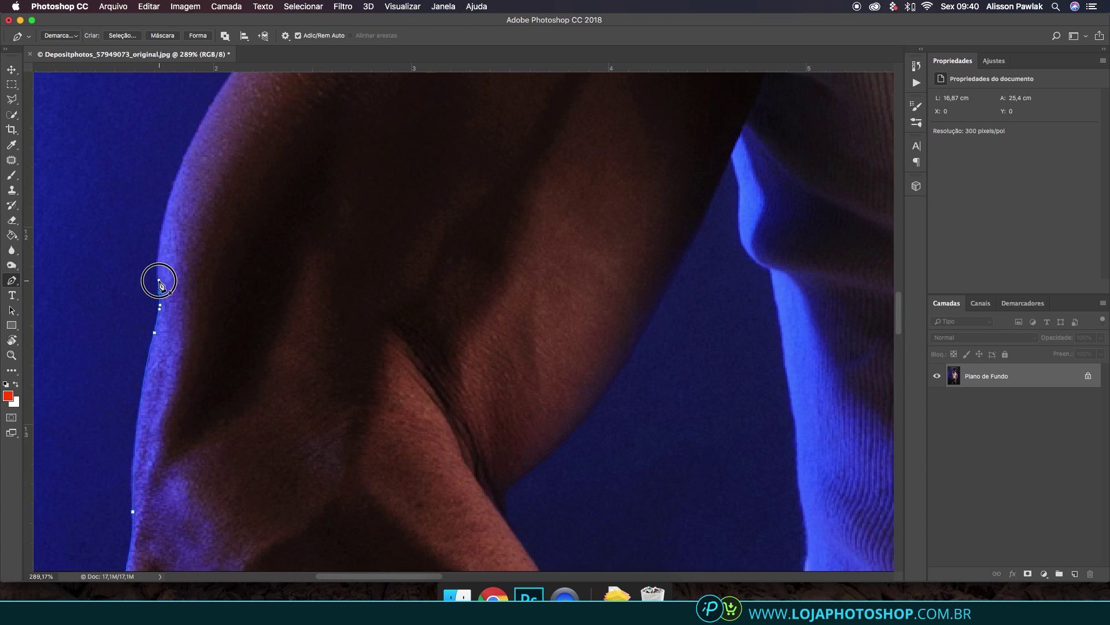
pyautogui.moveTo(259, 87); pyautogui.dragTo(229, 268)
pyautogui.moveTo(221, 227); pyautogui.dragTo(242, 205)
pyautogui.moveTo(201, 248); pyautogui.dragTo(118, 365)
# Step: Trace the path over the curve of the right shoulder
pyautogui.moveTo(371, 442); pyautogui.dragTo(380, 430)
pyautogui.scroll(-5, 461, 332)
pyautogui.moveTo(476, 276); pyautogui.dragTo(494, 257)
pyautogui.moveTo(457, 296); pyautogui.dragTo(401, 362)
pyautogui.moveTo(382, 491); pyautogui.dragTo(378, 489)
pyautogui.moveTo(498, 213); pyautogui.dragTo(506, 213)
pyautogui.moveTo(491, 214); pyautogui.dragTo(439, 220)
pyautogui.scroll(2, 439, 220)
pyautogui.moveTo(506, 231); pyautogui.dragTo(516, 234)
pyautogui.scroll(-6, 565, 269)
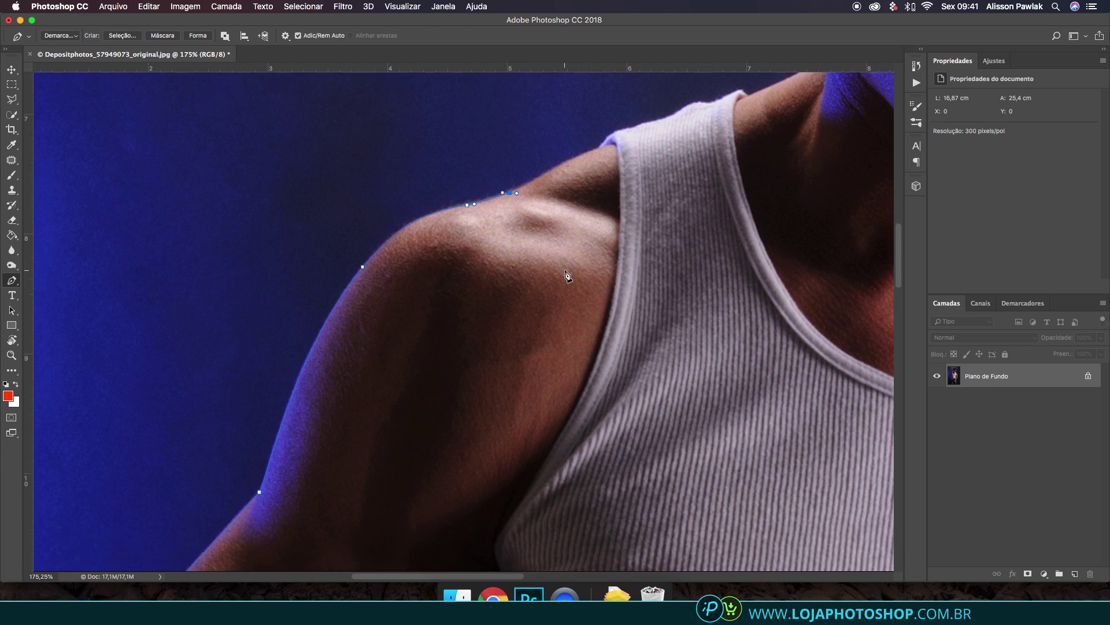
# Step: Bring the path down past the armpit and along the inner upper arm to the right elbow crease
pyautogui.scroll(-8, 568, 290)
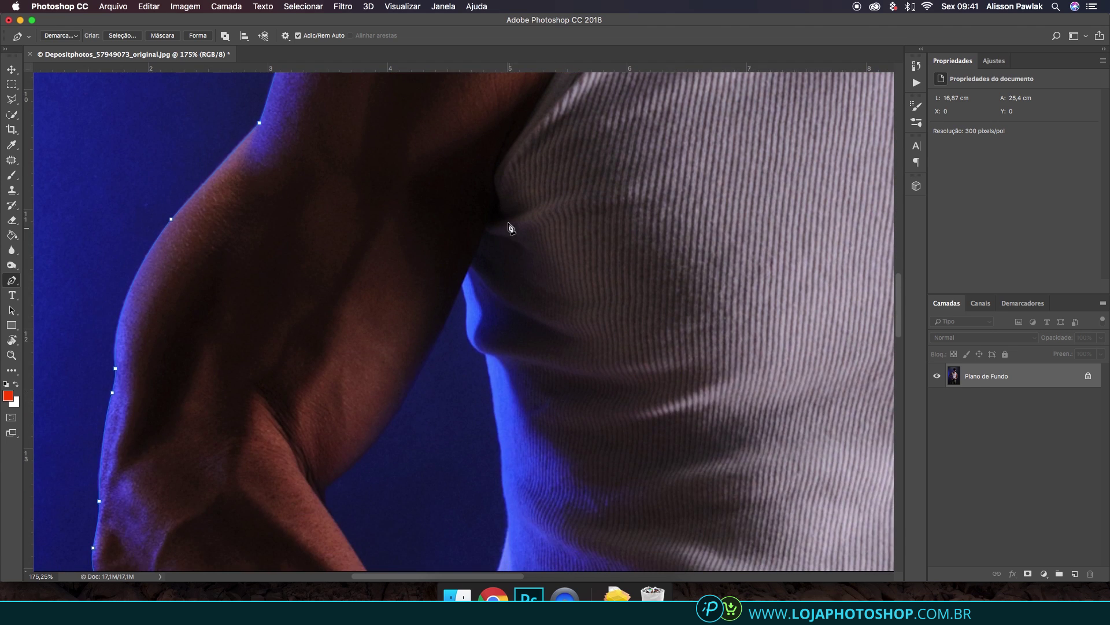
pyautogui.moveTo(497, 178); pyautogui.dragTo(494, 189)
pyautogui.scroll(-1, 467, 261)
pyautogui.hscroll(-1, 467, 261)
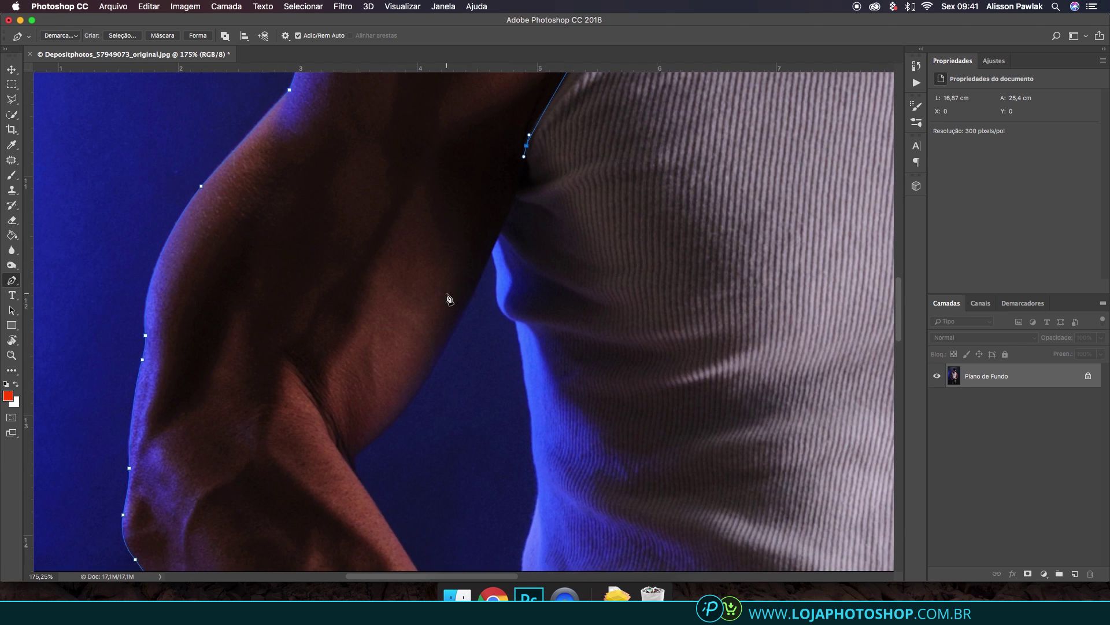
pyautogui.click(520, 183)
pyautogui.moveTo(357, 450); pyautogui.dragTo(432, 418)
# Step: Trace the inner edge of the right forearm from the elbow crease down to the wrist
pyautogui.scroll(-5, 368, 467)
pyautogui.moveTo(347, 225); pyautogui.dragTo(353, 224)
pyautogui.click(354, 235)
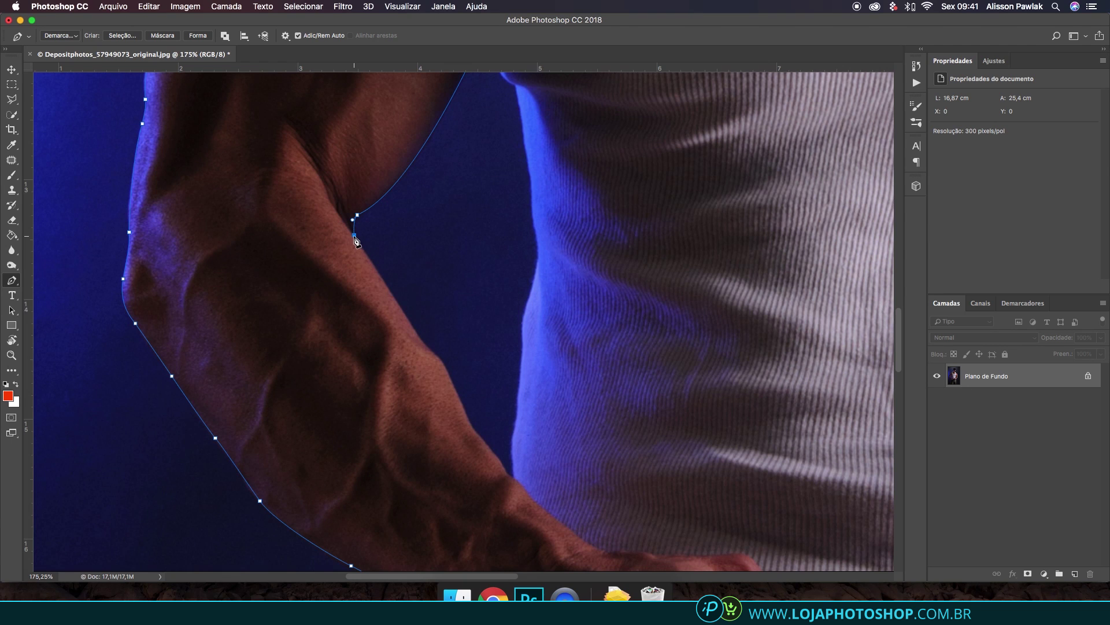
pyautogui.scroll(5, 431, 259)
pyautogui.scroll(-3, 431, 260)
pyautogui.click(406, 295)
pyautogui.moveTo(440, 334); pyautogui.dragTo(443, 338)
pyautogui.moveTo(466, 379); pyautogui.dragTo(468, 386)
pyautogui.click(498, 452)
pyautogui.moveTo(532, 491); pyautogui.dragTo(537, 495)
pyautogui.moveTo(555, 528); pyautogui.dragTo(558, 532)
# Step: Continue the path from the right wrist across the upper edge of the hand, against the shirt
pyautogui.scroll(-5, 588, 498)
pyautogui.moveTo(631, 382); pyautogui.dragTo(640, 388)
pyautogui.click(673, 416)
pyautogui.moveTo(716, 438); pyautogui.dragTo(793, 442)
pyautogui.scroll(-8, 823, 453)
pyautogui.moveTo(536, 176); pyautogui.dragTo(542, 177)
pyautogui.moveTo(679, 181); pyautogui.dragTo(688, 189)
# Step: Trace the path around the thumb tip of the right fist and back towards the fingers
pyautogui.click(790, 346)
pyautogui.moveTo(811, 408); pyautogui.dragTo(809, 415)
pyautogui.moveTo(758, 408); pyautogui.dragTo(721, 375)
pyautogui.keyDown('alt'); pyautogui.click(758, 408); pyautogui.keyUp('alt')
pyautogui.click(748, 416)
pyautogui.moveTo(710, 423)
pyautogui.mouseDown()
pyautogui.moveTo(693, 421)
pyautogui.moveTo(713, 416)
pyautogui.moveTo(683, 454)
pyautogui.moveTo(647, 452)
pyautogui.mouseUp()
# Step: Outline the knuckles of the right fist and close the path at its starting point
pyautogui.scroll(-3, 712, 425)
pyautogui.scroll(-6, 661, 457)
pyautogui.moveTo(659, 375); pyautogui.dragTo(663, 399)
pyautogui.moveTo(653, 409); pyautogui.dragTo(645, 418)
pyautogui.moveTo(585, 431); pyautogui.dragTo(568, 431)
pyautogui.scroll(-8, 569, 432)
pyautogui.moveTo(584, 350); pyautogui.dragTo(581, 355)
pyautogui.click(559, 373)
# Step: Convert the right-arm path into a new anti-aliased selection with a 0.1-pixel feather radius
pyautogui.scroll(-10, 563, 368)
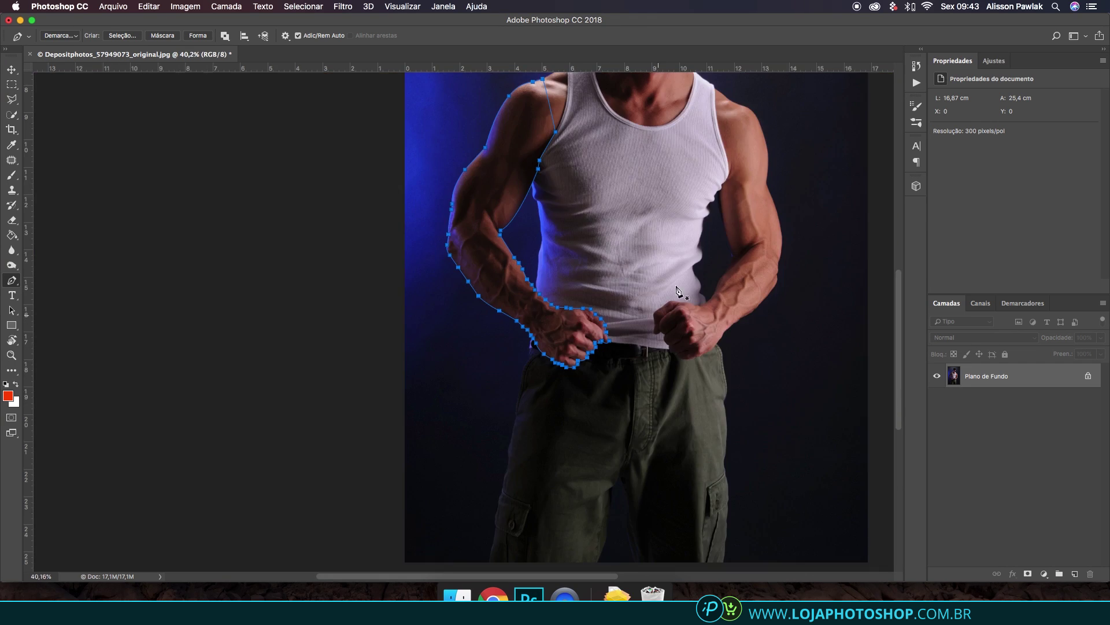
pyautogui.scroll(5, 674, 277)
pyautogui.scroll(4, 578, 294)
pyautogui.scroll(4, 439, 321)
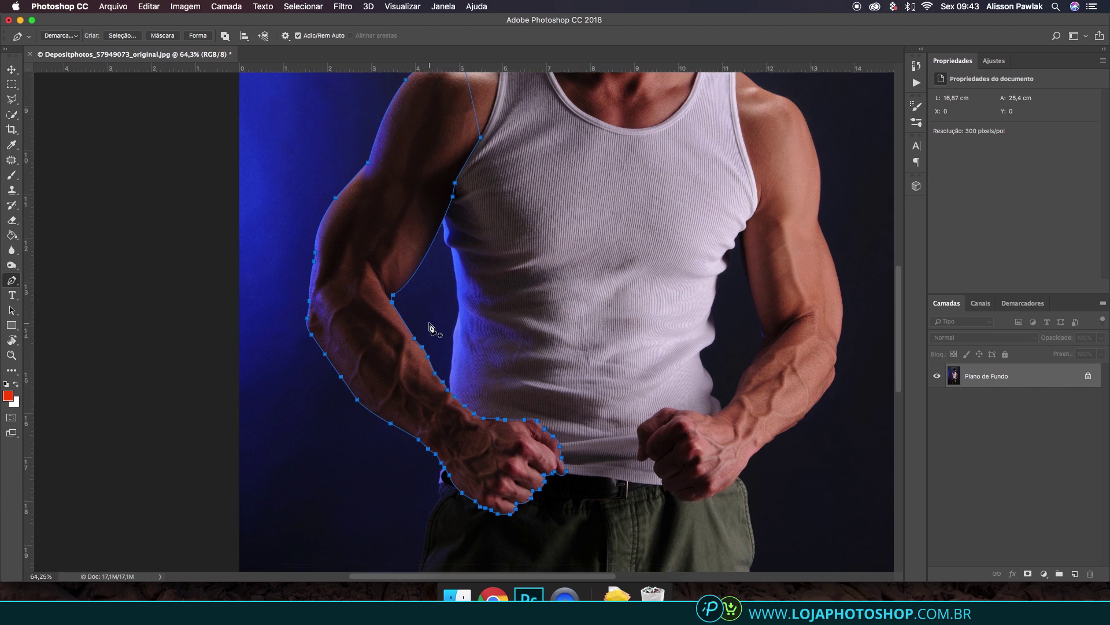
pyautogui.rightClick(400, 317)
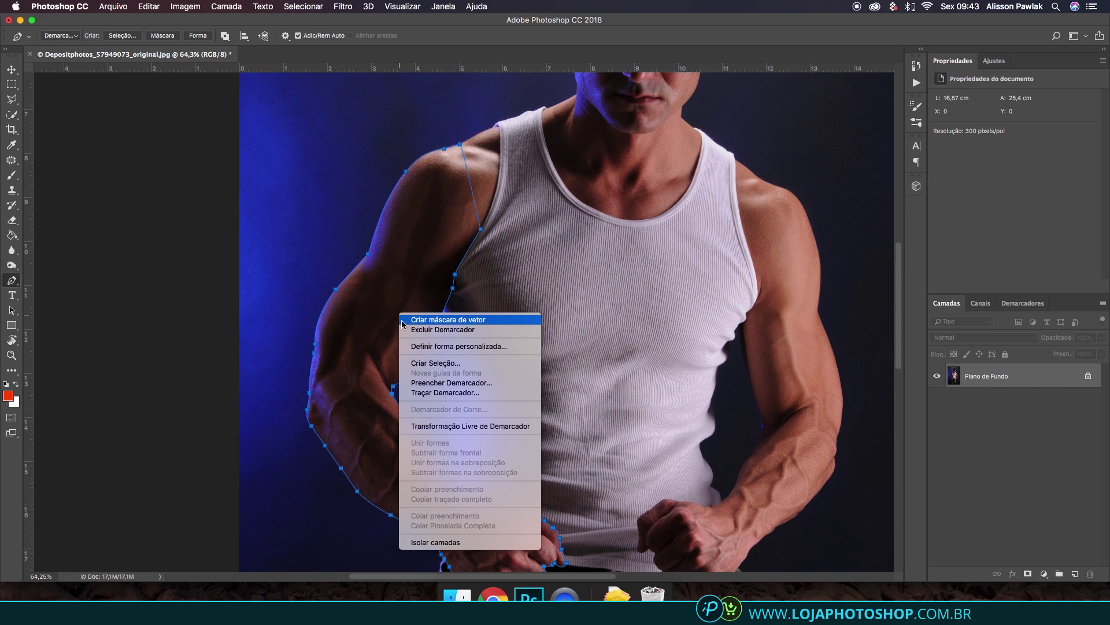
pyautogui.click(431, 363)
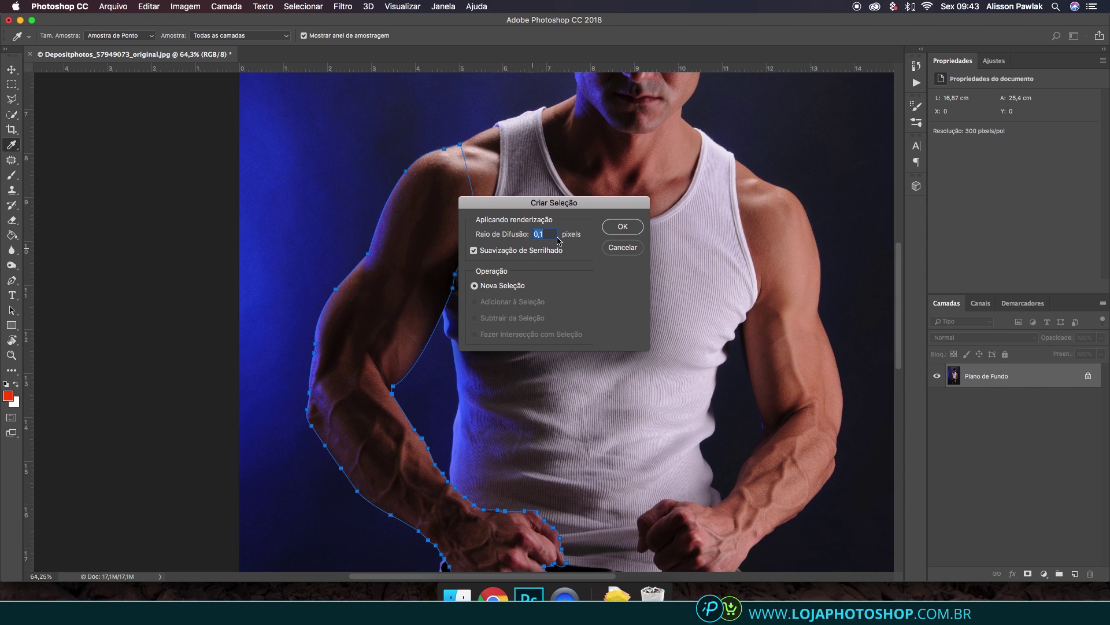
pyautogui.click(623, 227)
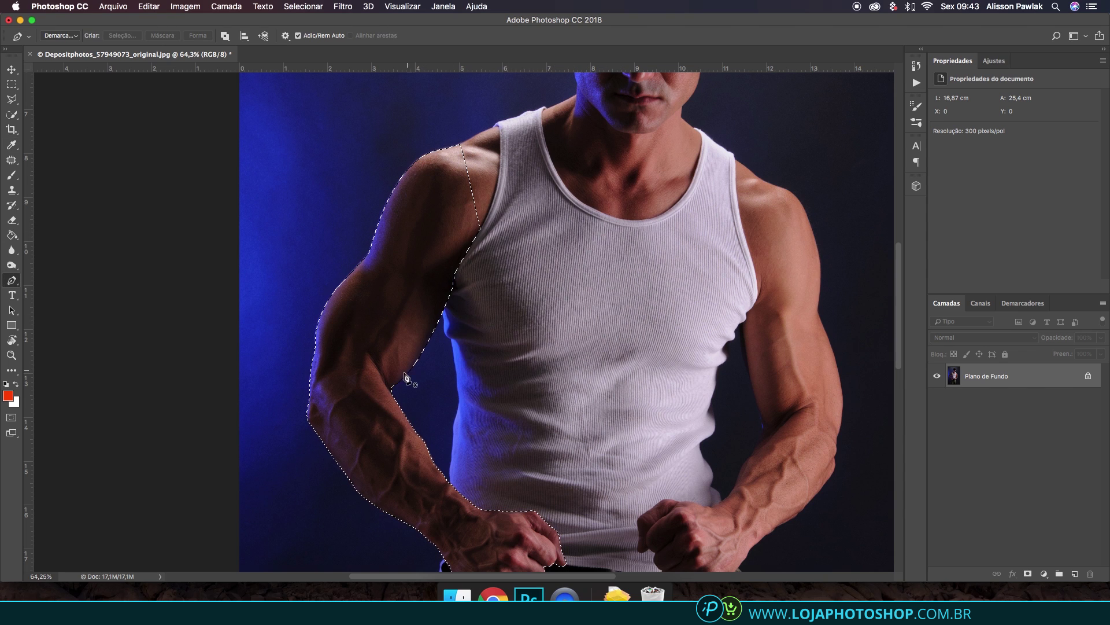
# Step: Copy the selected right arm to a new layer and toggle that layer's visibility to check it
pyautogui.scroll(-5, 414, 368)
pyautogui.scroll(5, 427, 372)
pyautogui.scroll(-3, 427, 372)
pyautogui.hscroll(4, 427, 372)
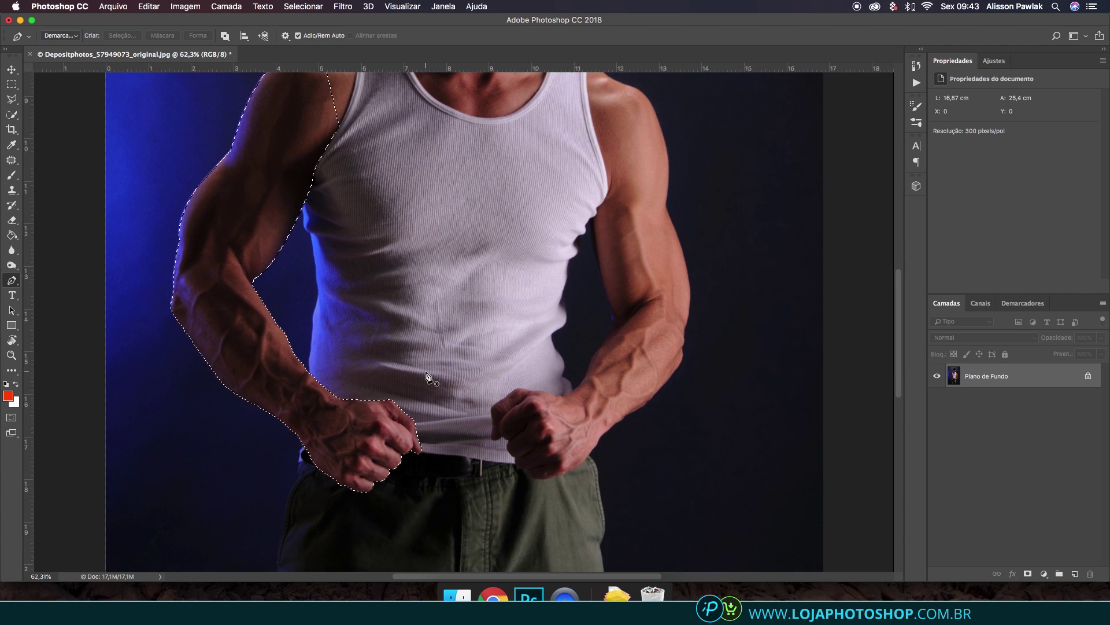
pyautogui.hotkey('ctrl', 'j')
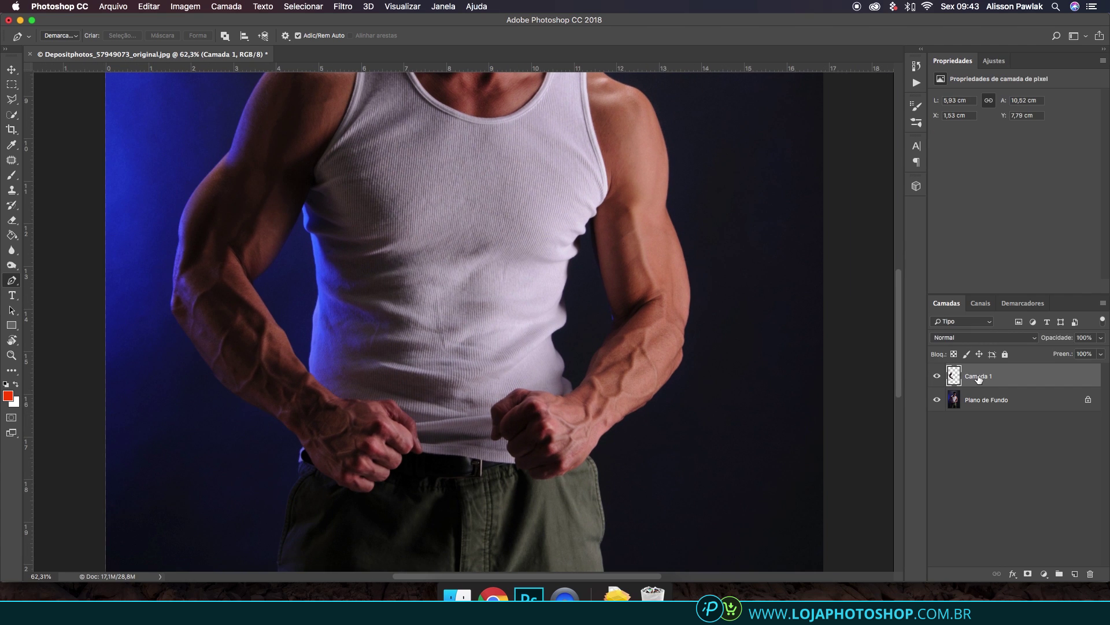
pyautogui.click(937, 376)
pyautogui.click(937, 376)
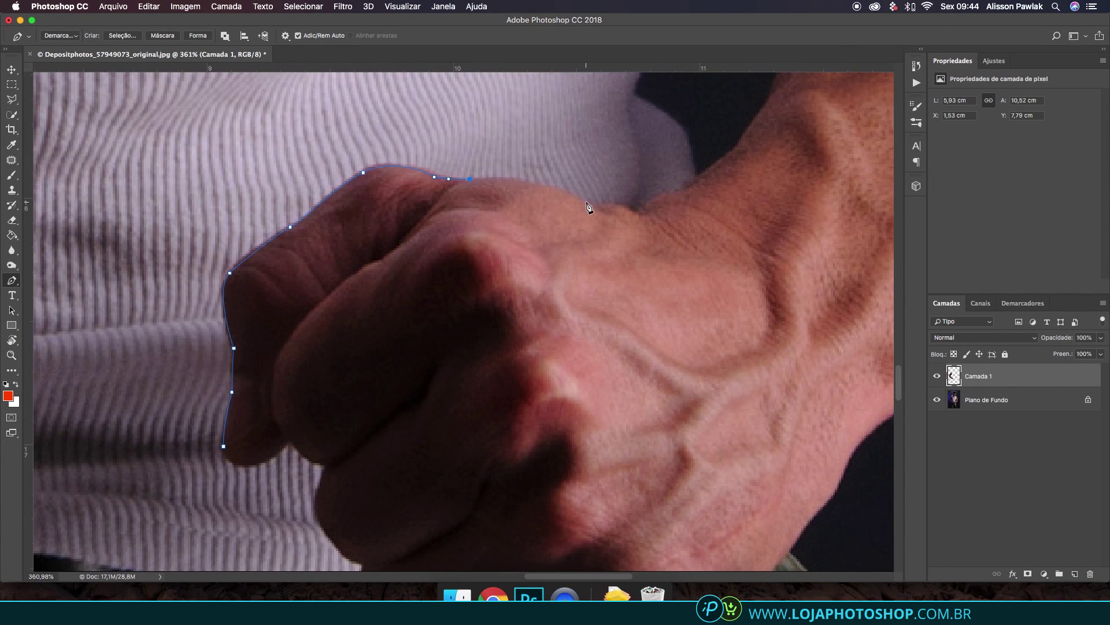
# Step: Continue the left-arm path from the back of the fist over the wrist and up the inner forearm
pyautogui.click(579, 201)
pyautogui.click(636, 211)
pyautogui.scroll(-4, 636, 211)
pyautogui.click(610, 272)
pyautogui.click(659, 197)
pyautogui.click(552, 198)
# Step: Trace the inner edge of the left upper arm past the armpit and cross over the shoulder
pyautogui.scroll(8, 527, 318)
pyautogui.moveTo(501, 390); pyautogui.dragTo(496, 375)
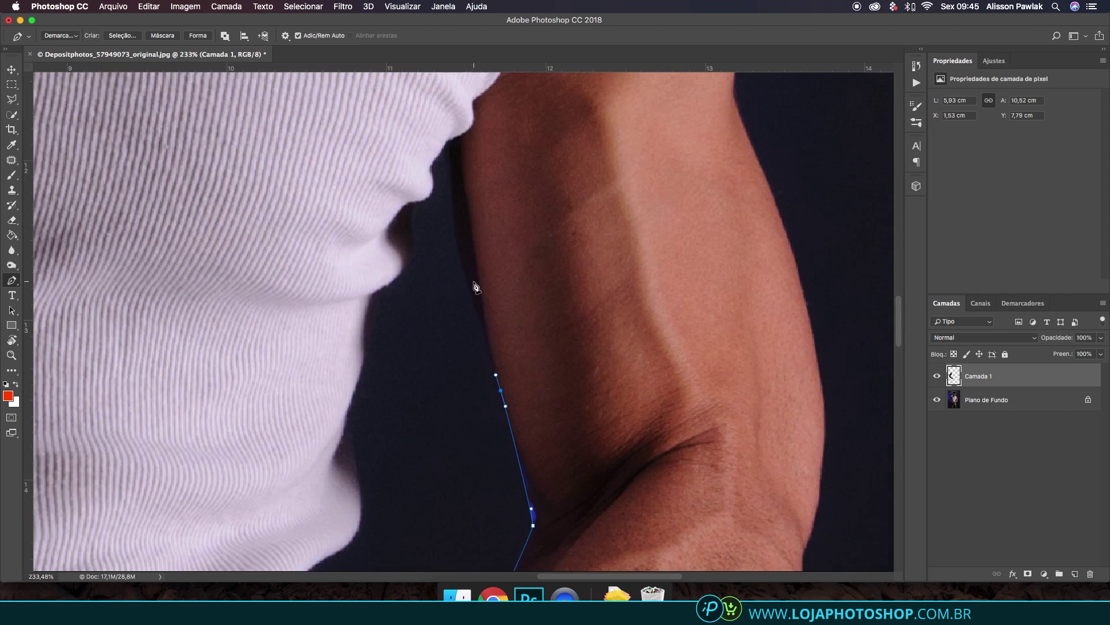
pyautogui.moveTo(445, 143); pyautogui.dragTo(444, 120)
pyautogui.scroll(-4, 502, 312)
pyautogui.scroll(5, 540, 137)
pyautogui.click(540, 137)
# Step: Trace the path down the outer edge of the left upper arm
pyautogui.scroll(-4, 549, 289)
pyautogui.moveTo(550, 369); pyautogui.dragTo(528, 524)
pyautogui.scroll(-4, 582, 318)
pyautogui.click(538, 265)
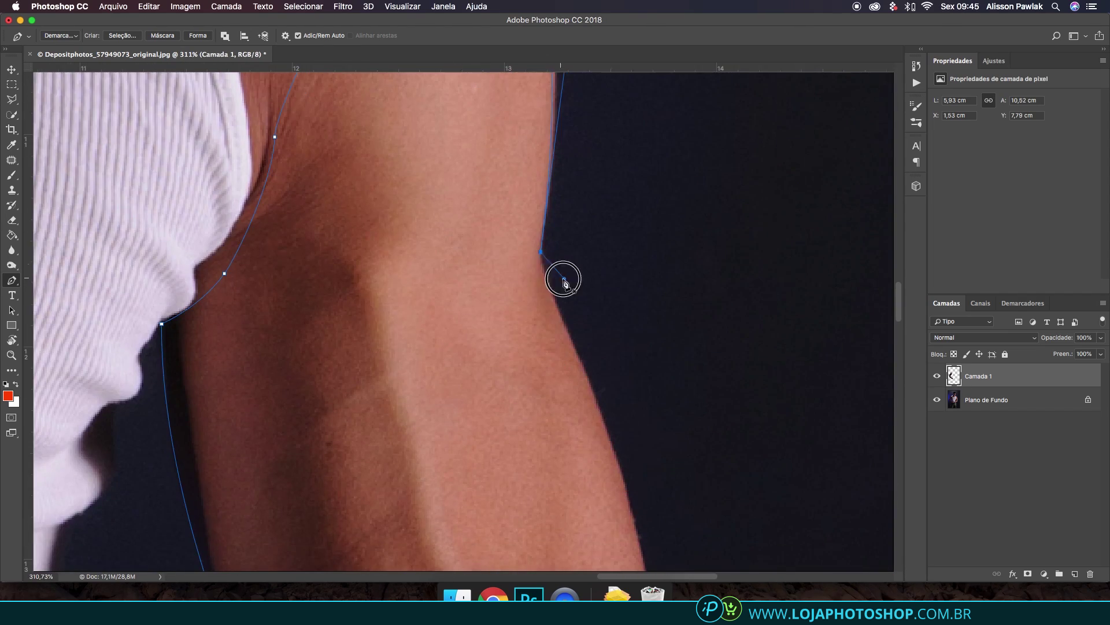
pyautogui.scroll(-5, 539, 265)
pyautogui.click(652, 253)
# Step: Refine the outer edge of the left arm with further path points down to the elbow
pyautogui.scroll(3, 646, 306)
pyautogui.click(611, 183)
pyautogui.scroll(-5, 642, 248)
pyautogui.click(640, 240)
pyautogui.click(634, 275)
pyautogui.click(622, 296)
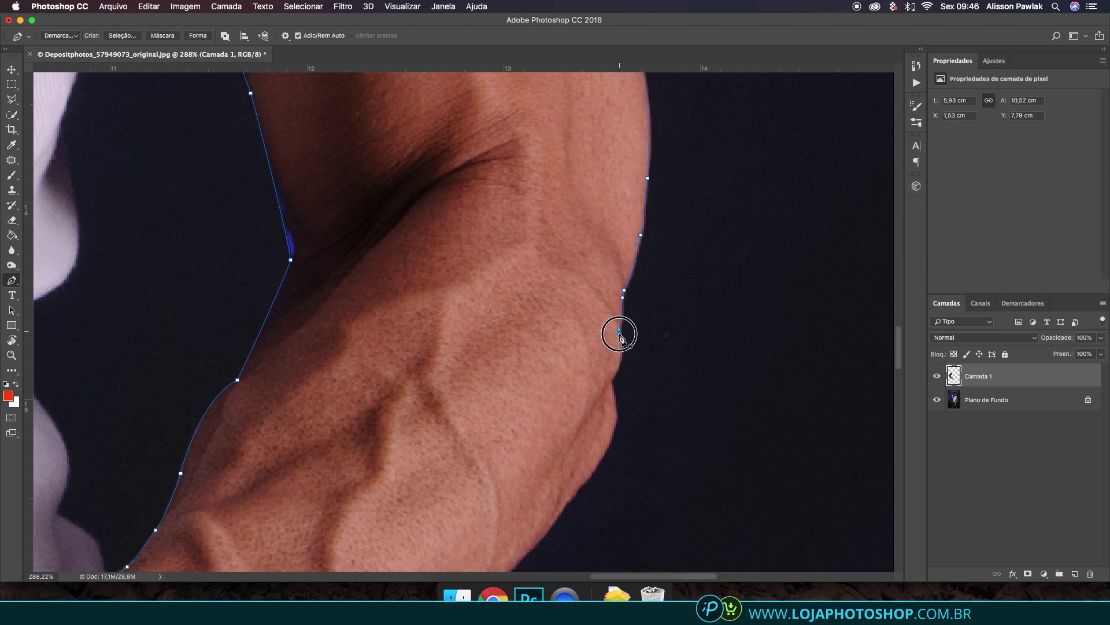
# Step: Trace the outer edge of the left forearm from the elbow down towards the wrist
pyautogui.scroll(-3, 597, 393)
pyautogui.click(589, 378)
pyautogui.scroll(-3, 571, 400)
pyautogui.click(496, 412)
pyautogui.scroll(-4, 488, 425)
pyautogui.click(398, 362)
pyautogui.click(387, 360)
pyautogui.moveTo(350, 389); pyautogui.dragTo(344, 392)
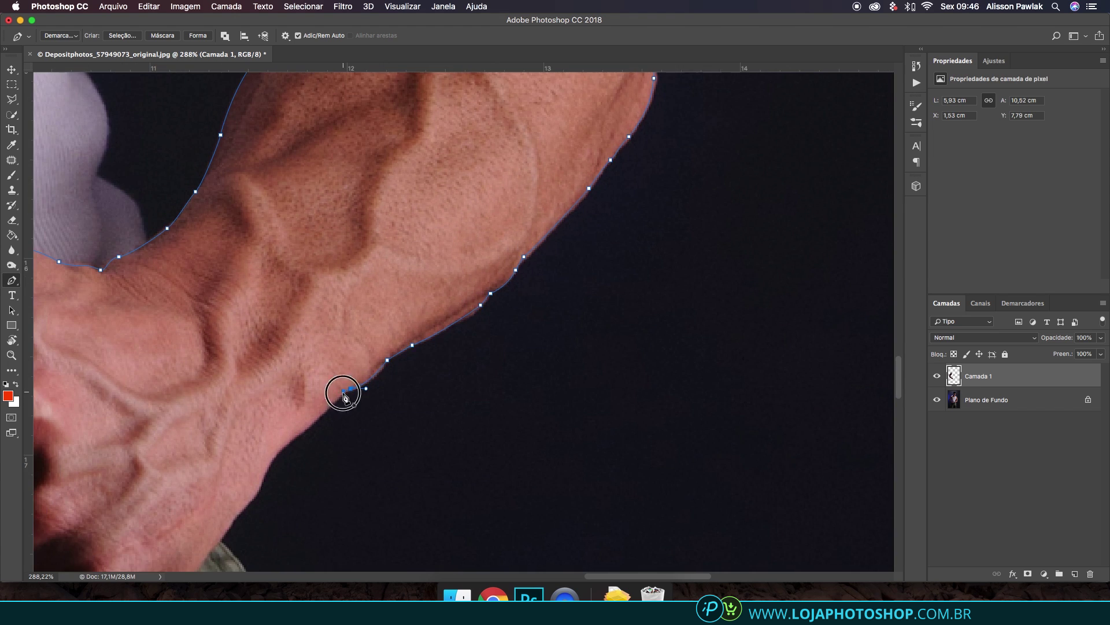
pyautogui.click(324, 412)
# Step: Continue the path from the left wrist along the underside of the fist, above the trousers
pyautogui.scroll(-4, 313, 405)
pyautogui.click(298, 407)
pyautogui.hscroll(-4, 279, 433)
pyautogui.moveTo(232, 480); pyautogui.dragTo(207, 458)
pyautogui.hscroll(-3, 213, 485)
pyautogui.moveTo(196, 448); pyautogui.dragTo(188, 442)
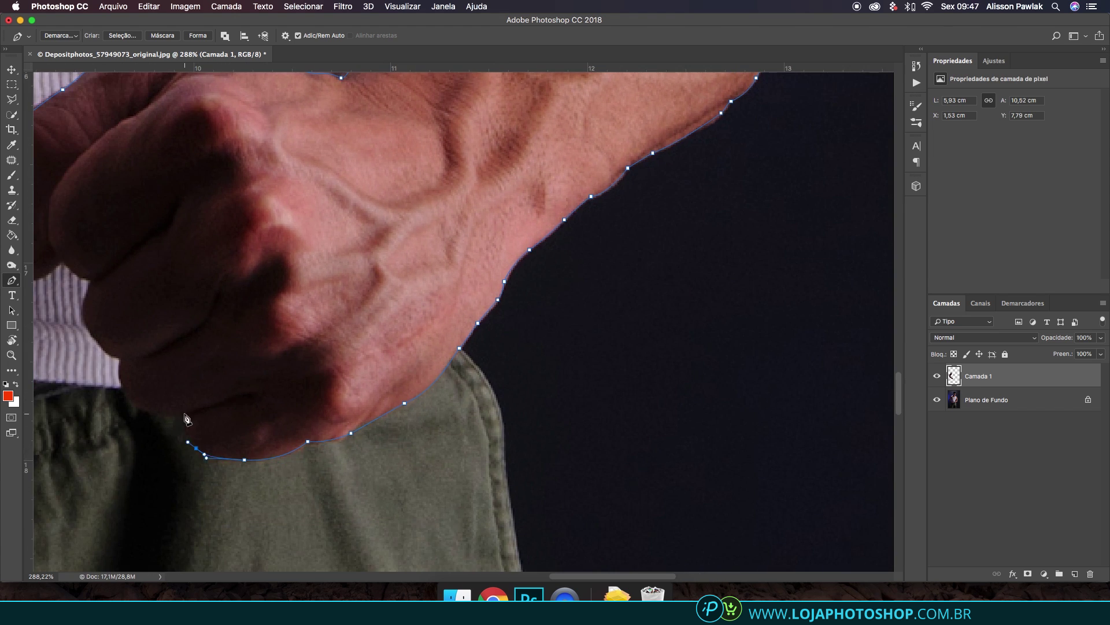
# Step: Outline the fingers of the left fist, close the path and convert it to a selection
pyautogui.click(186, 415)
pyautogui.click(120, 360)
pyautogui.hscroll(-4, 120, 359)
pyautogui.click(209, 352)
pyautogui.click(217, 313)
pyautogui.click(133, 300)
pyautogui.scroll(-8, 425, 449)
pyautogui.press('super+Return')
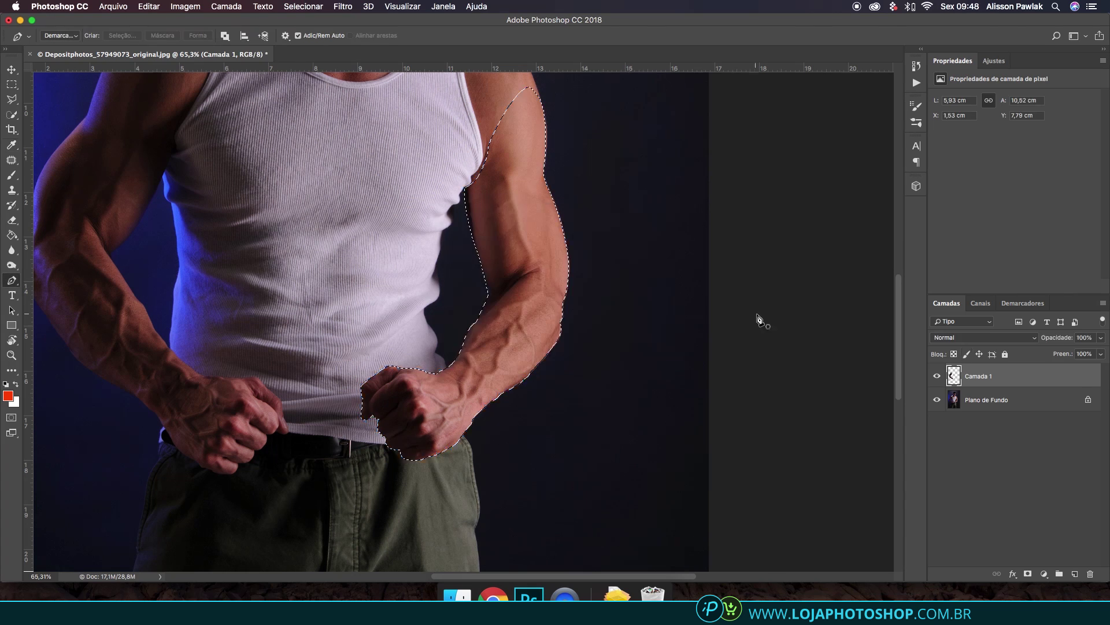
# Step: Copy the selected left arm from the background layer (Plano de Fundo) to a new layer
pyautogui.click(985, 399)
pyautogui.press('super+j')
pyautogui.click(935, 378)
pyautogui.scroll(-4, 403, 351)
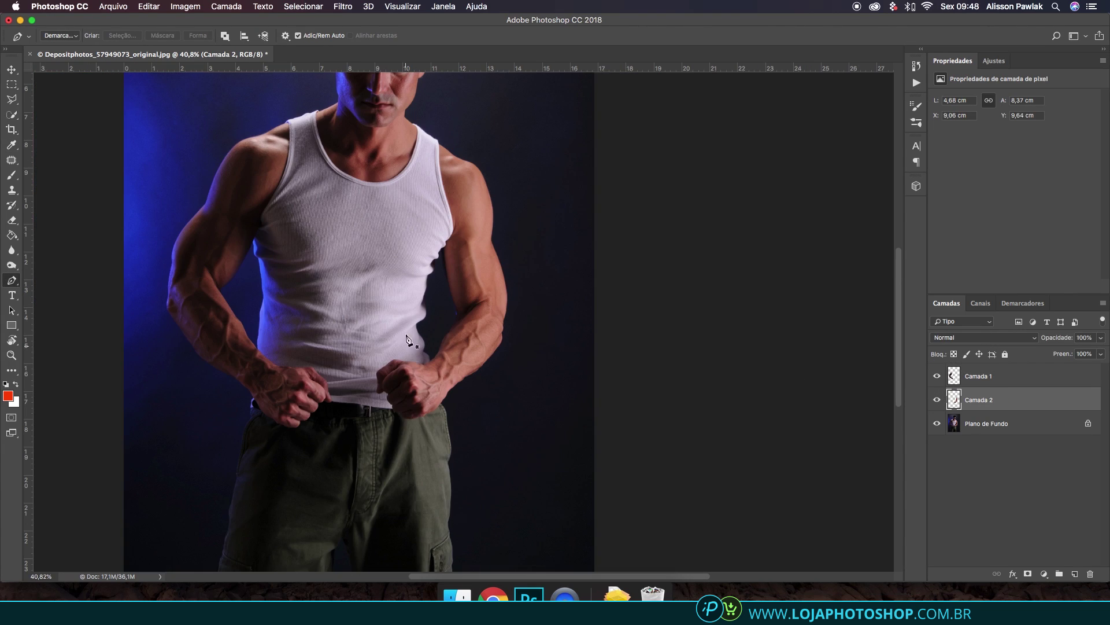
pyautogui.scroll(3, 246, 263)
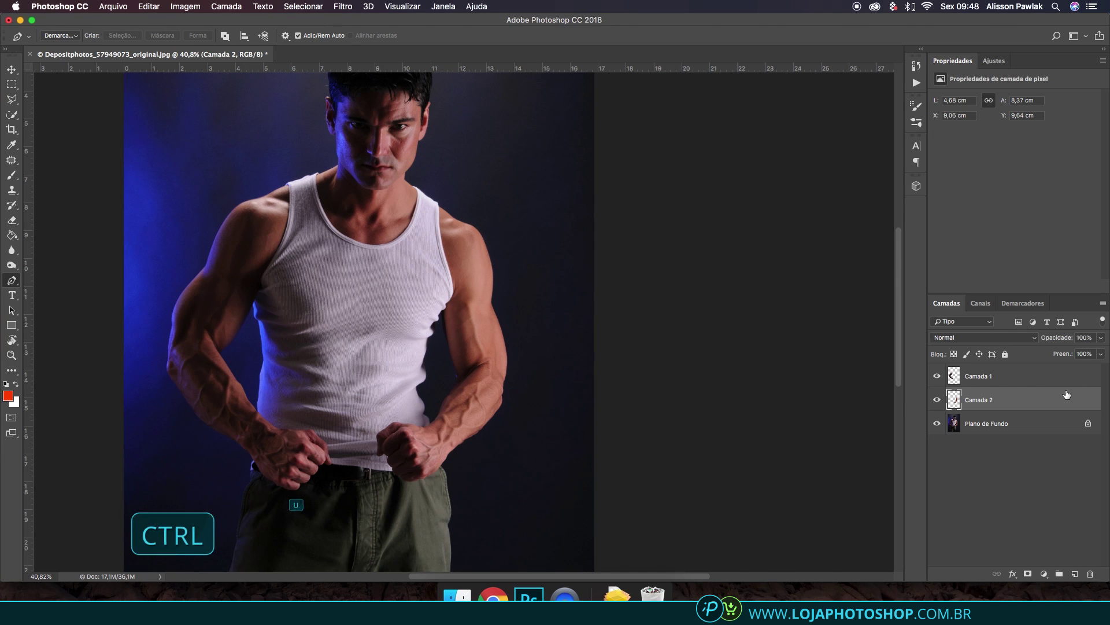
pyautogui.hotkey('ctrl', 'u')
pyautogui.moveTo(716, 305); pyautogui.dragTo(584, 300)
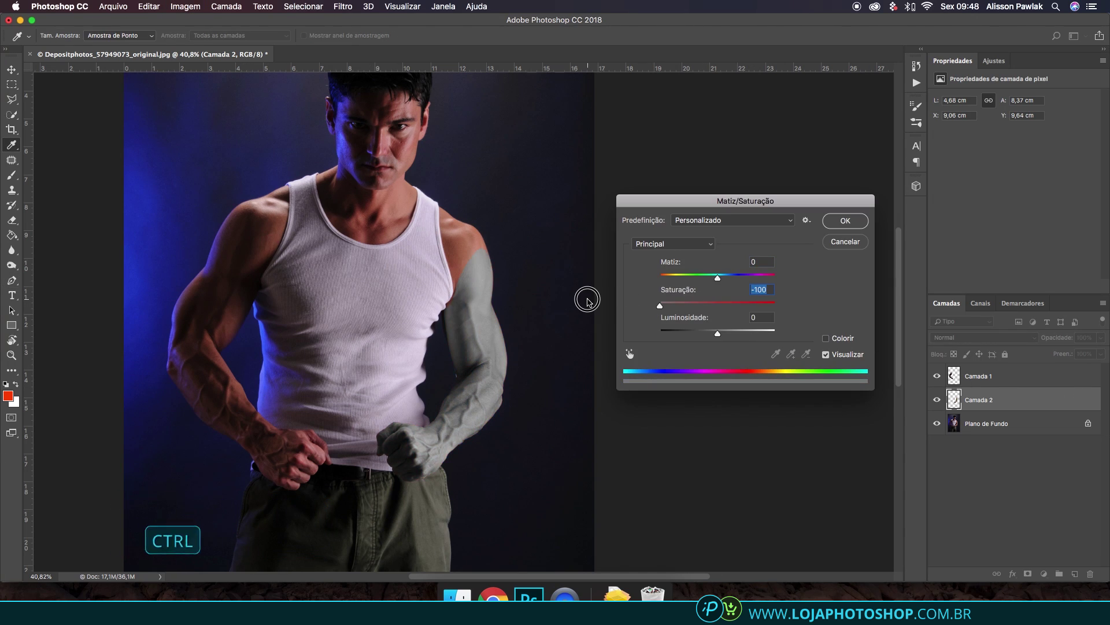
pyautogui.click(856, 247)
# Step: Desaturate both arm layers, Camada 2 and Camada 1
pyautogui.hotkey('ctrl', 'shift', 'u')
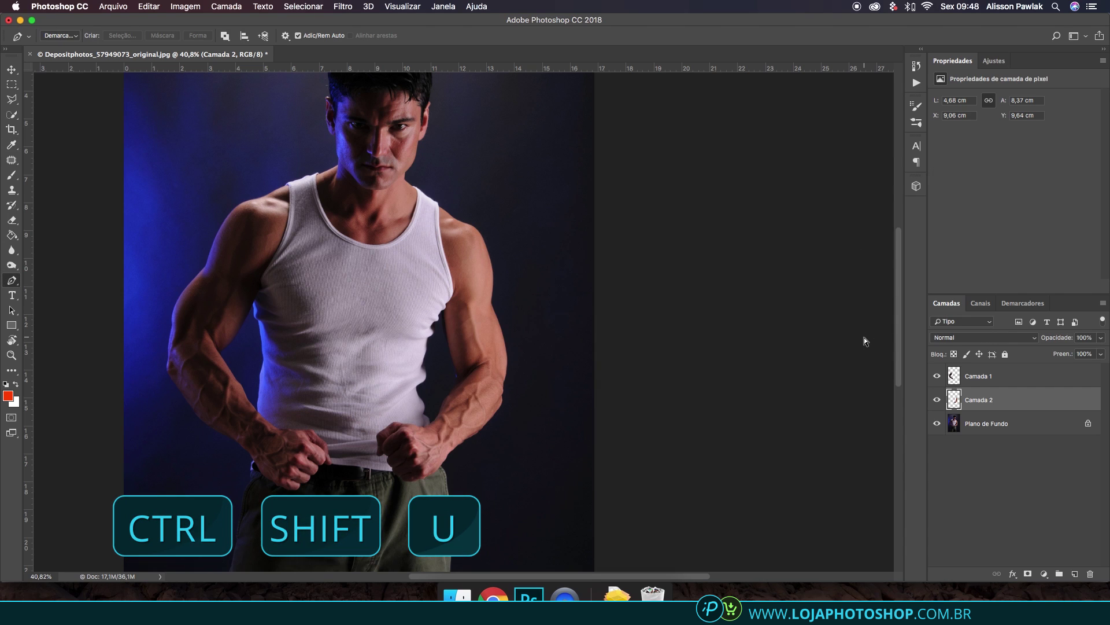
pyautogui.click(1019, 377)
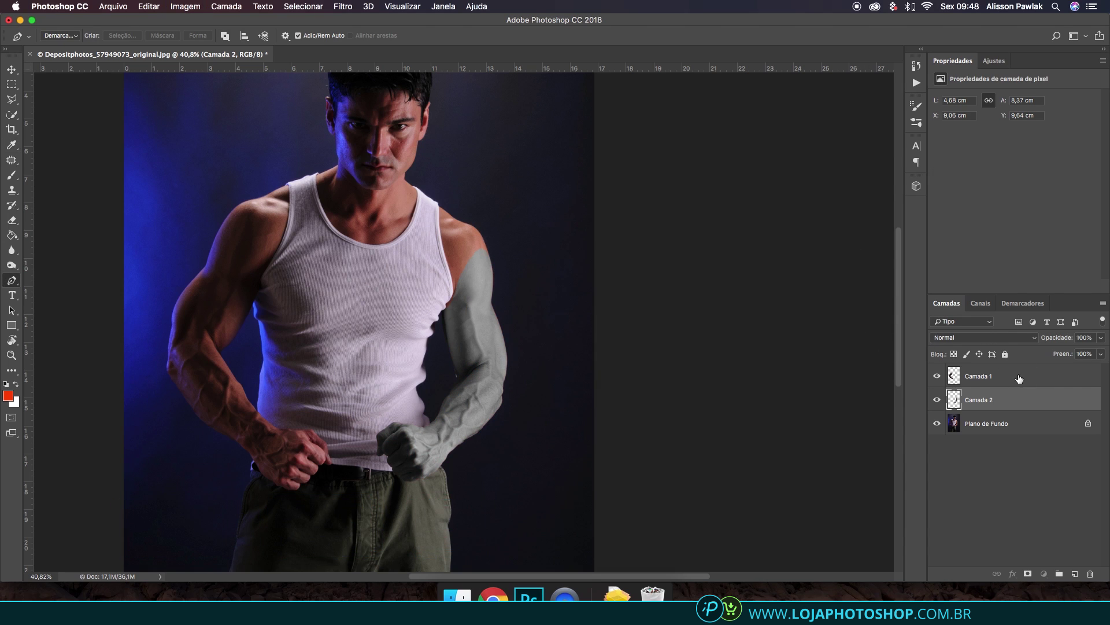
pyautogui.hotkey('ctrl', 'shift', 'u')
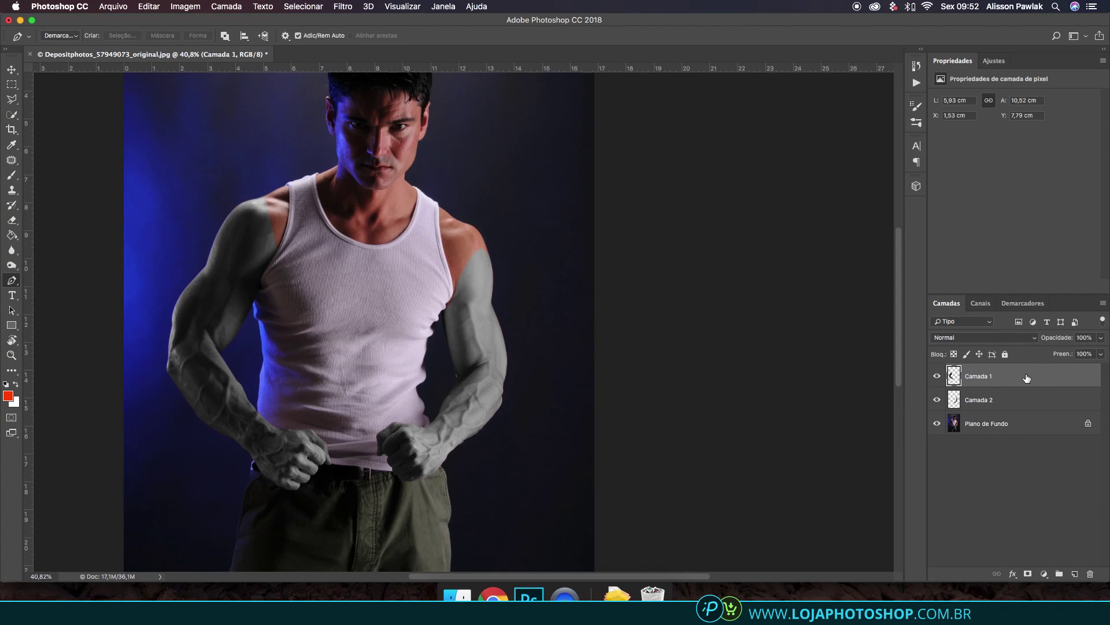
# Step: Convert the two arm layers, Camada 1 and Camada 2, into smart objects
pyautogui.rightClick(1026, 377)
pyautogui.click(958, 236)
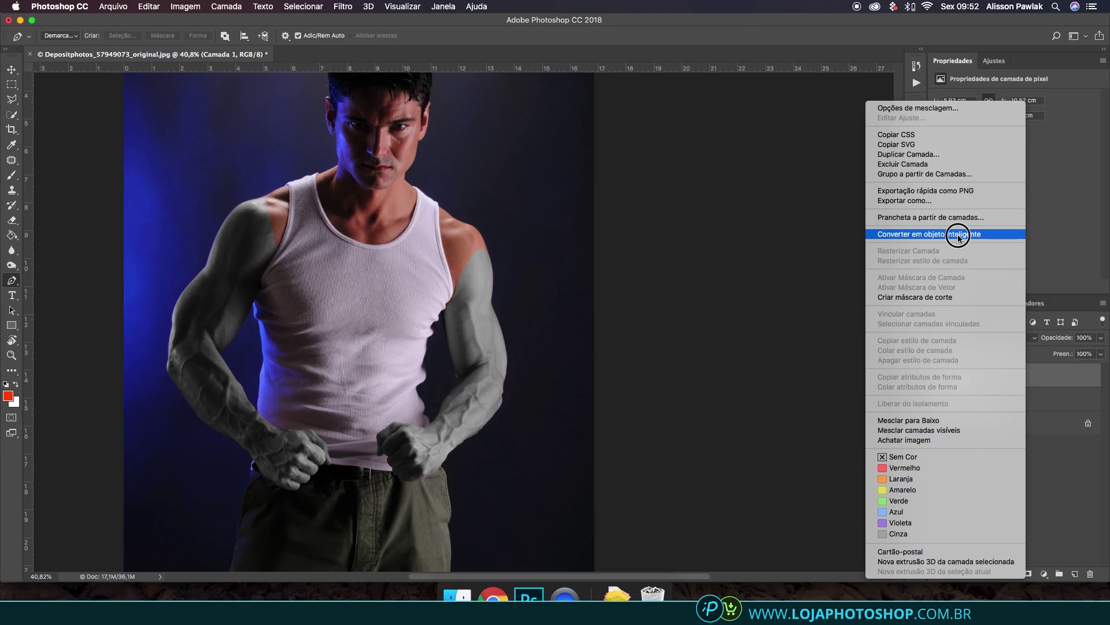
pyautogui.click(959, 236)
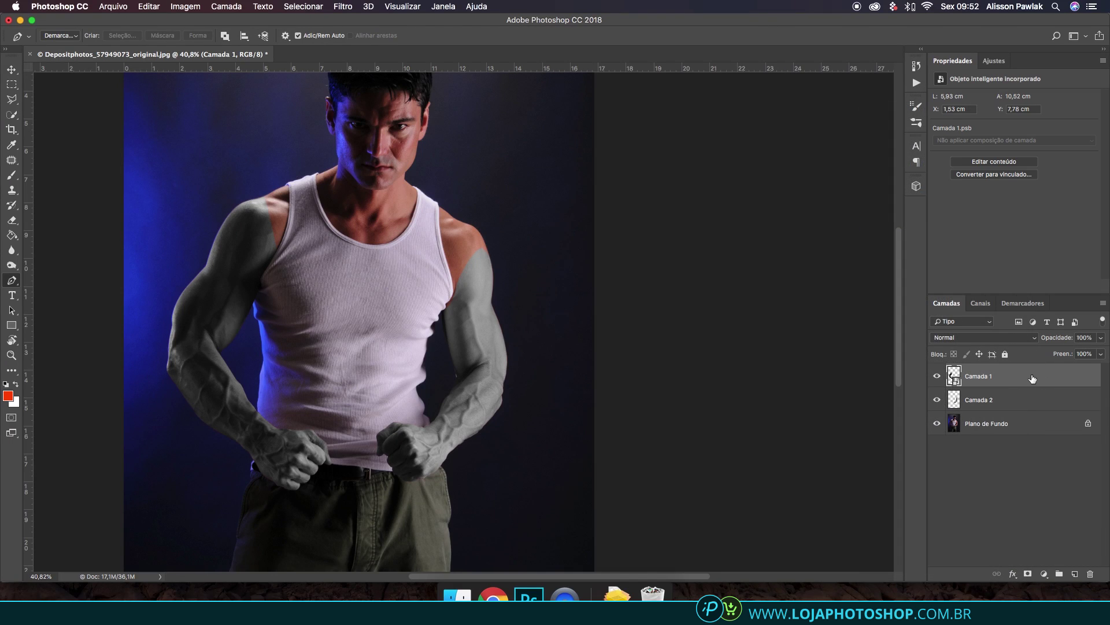
pyautogui.rightClick(1037, 394)
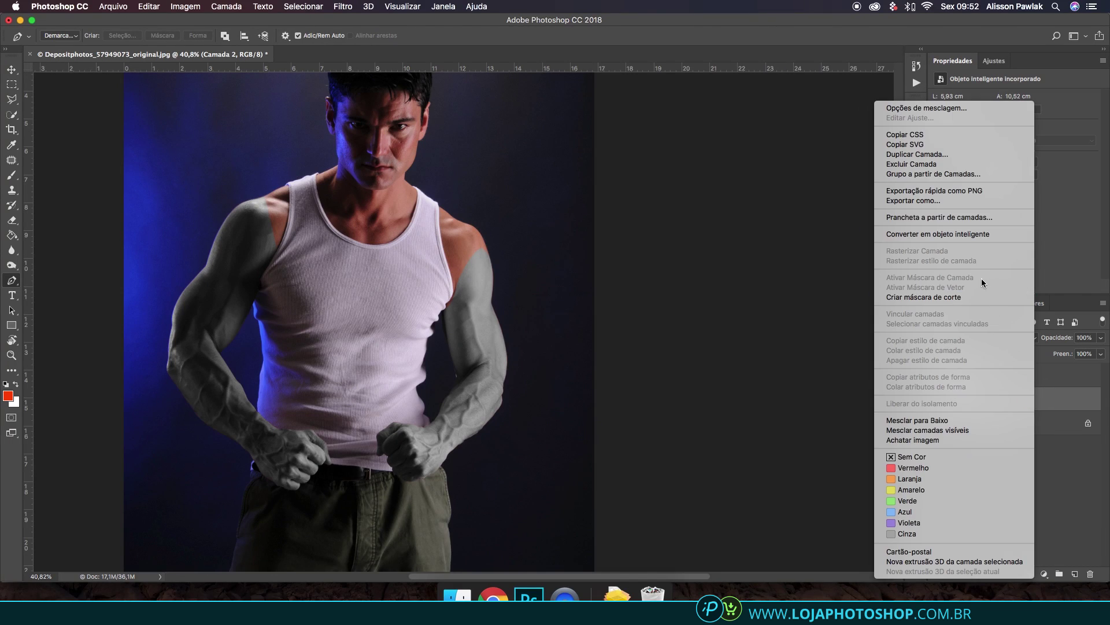
pyautogui.click(960, 234)
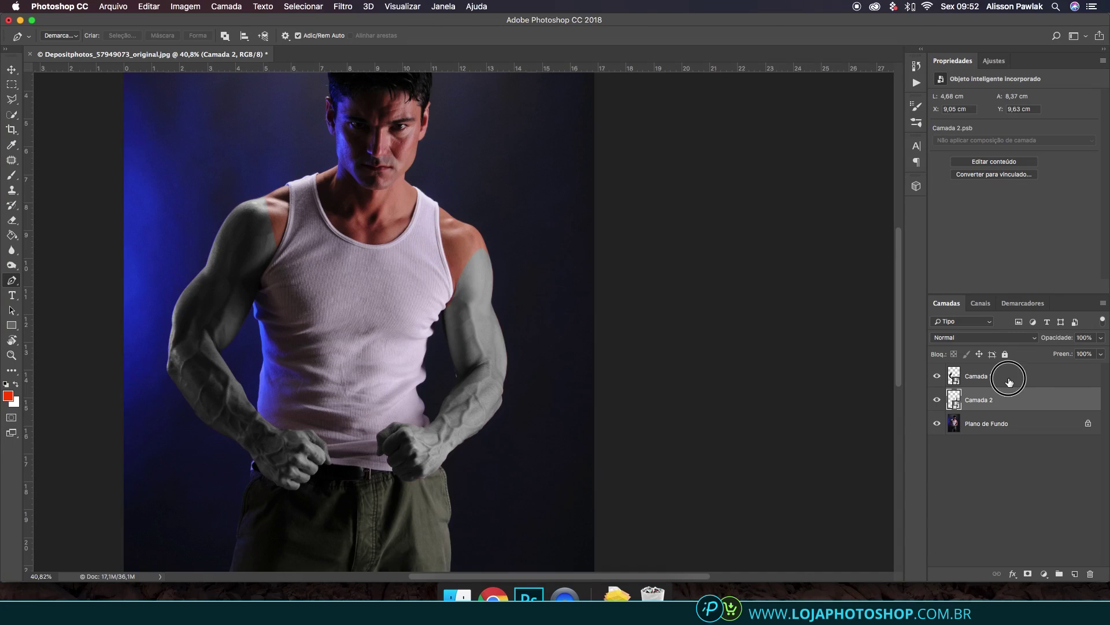
# Step: Apply the Plastificação filter to Camada 1 with Intensidade de Realce 20, Detalhe 15 and Suavidade 10
pyautogui.click(1007, 377)
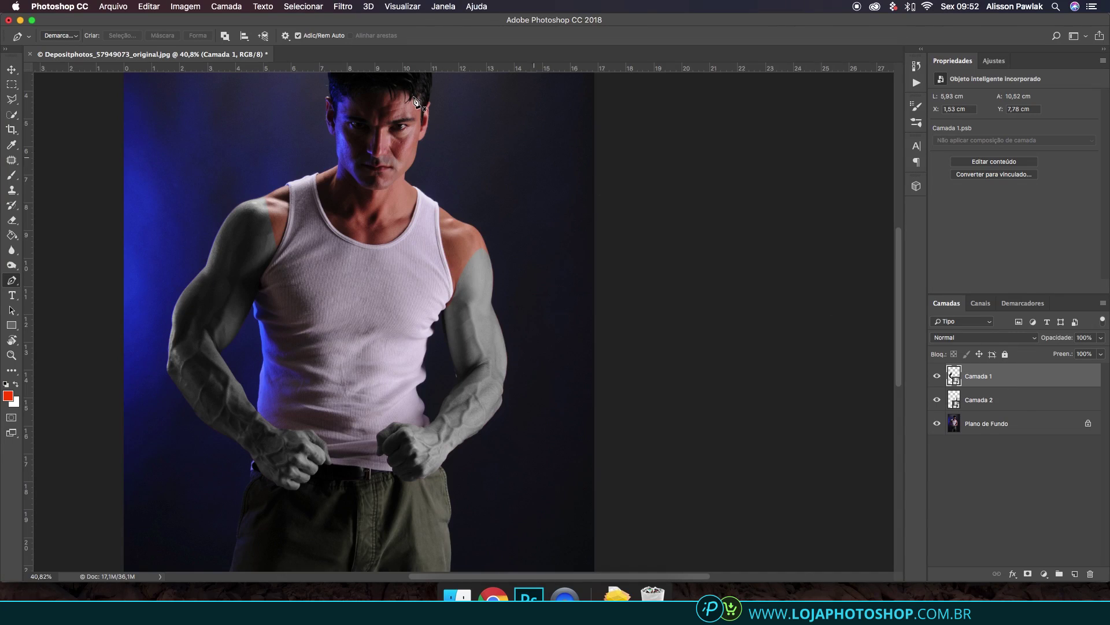
pyautogui.click(341, 7)
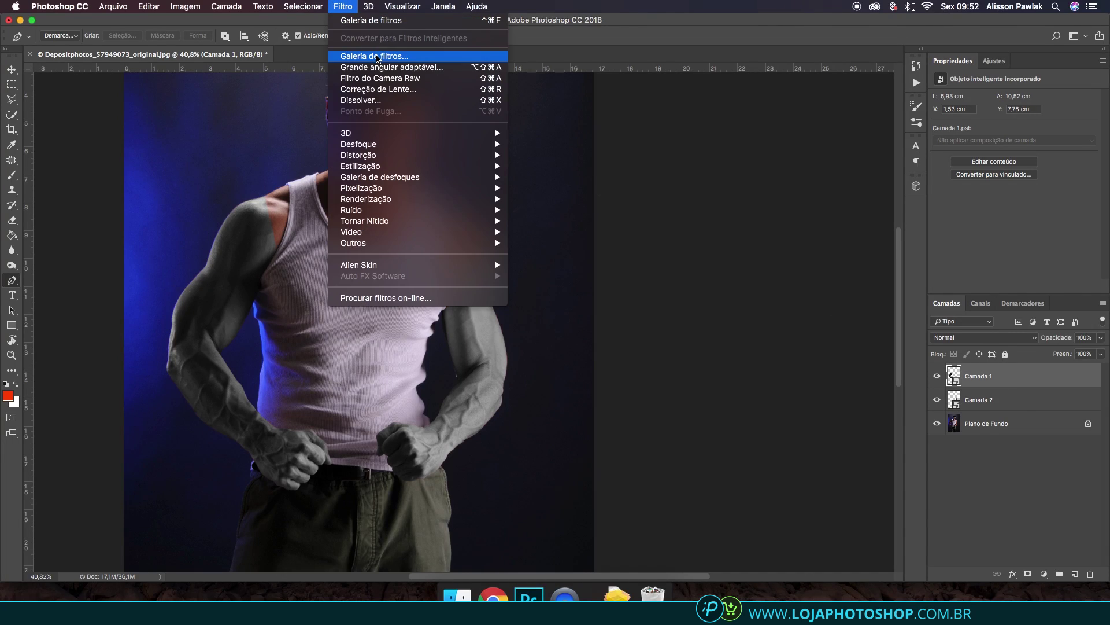
pyautogui.click(377, 57)
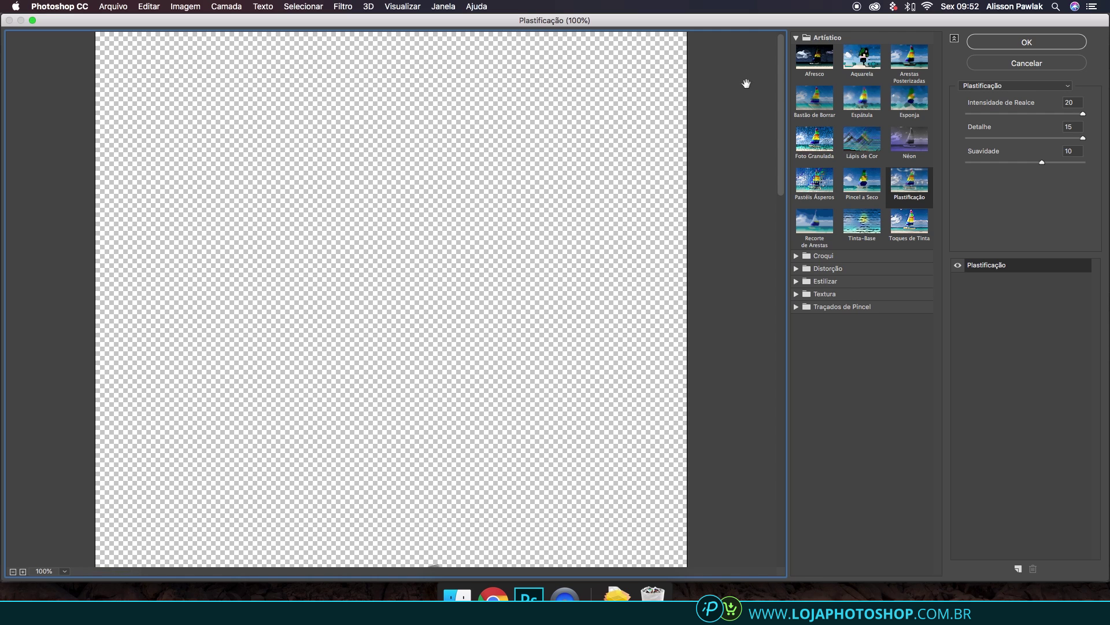
pyautogui.click(911, 185)
pyautogui.scroll(-15, 502, 169)
pyautogui.scroll(10, 502, 170)
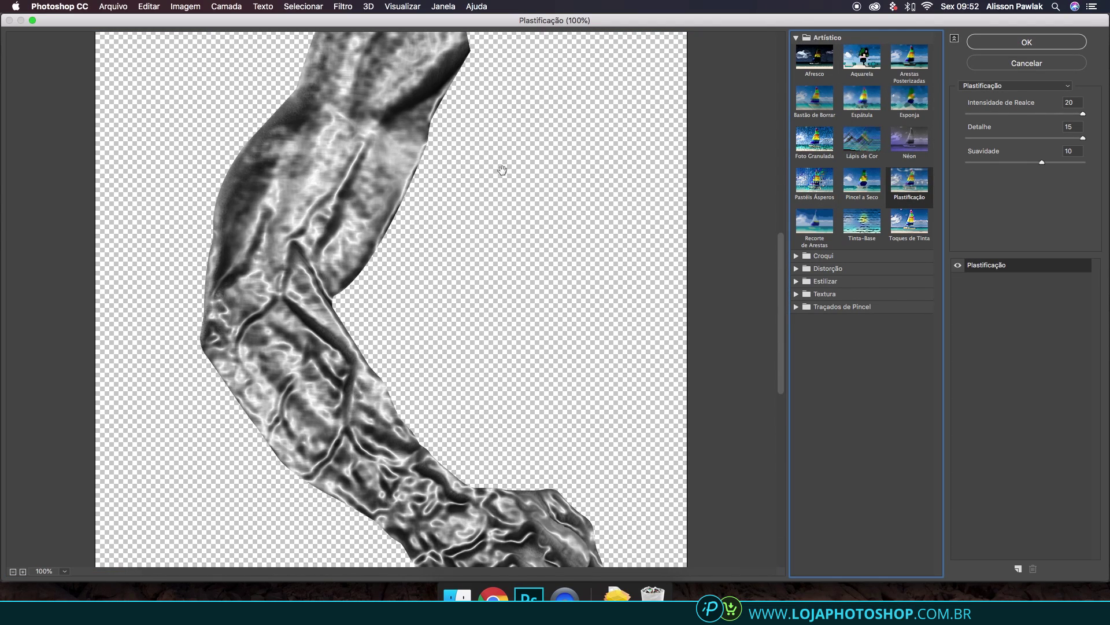
pyautogui.click(13, 571)
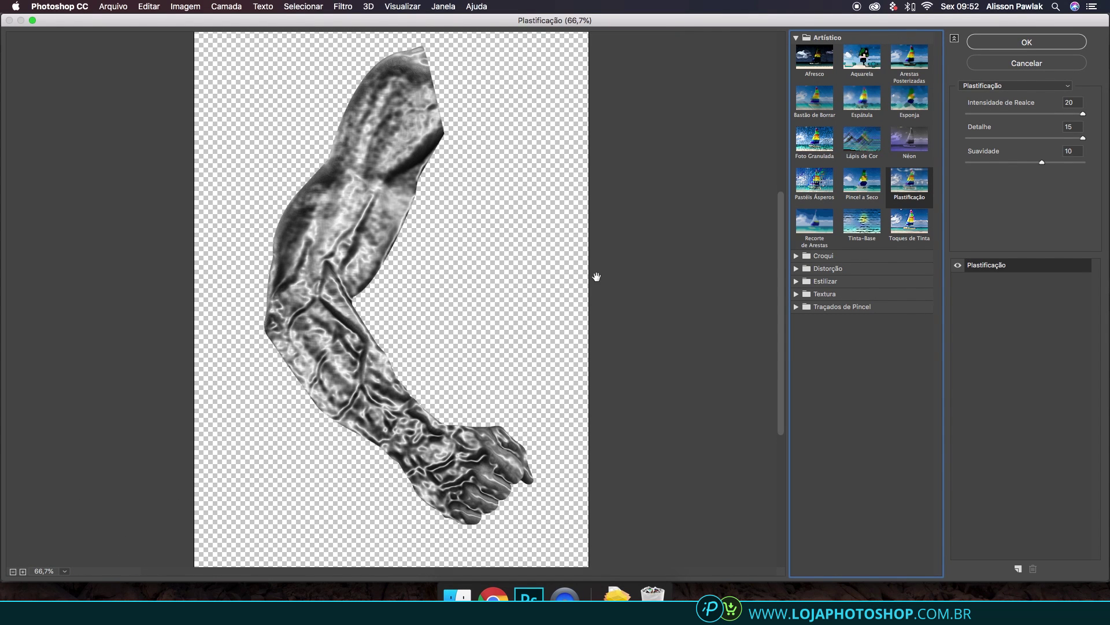
pyautogui.click(996, 85)
pyautogui.click(996, 85)
pyautogui.moveTo(1079, 114); pyautogui.dragTo(1044, 167)
pyautogui.moveTo(1046, 162); pyautogui.dragTo(1044, 162)
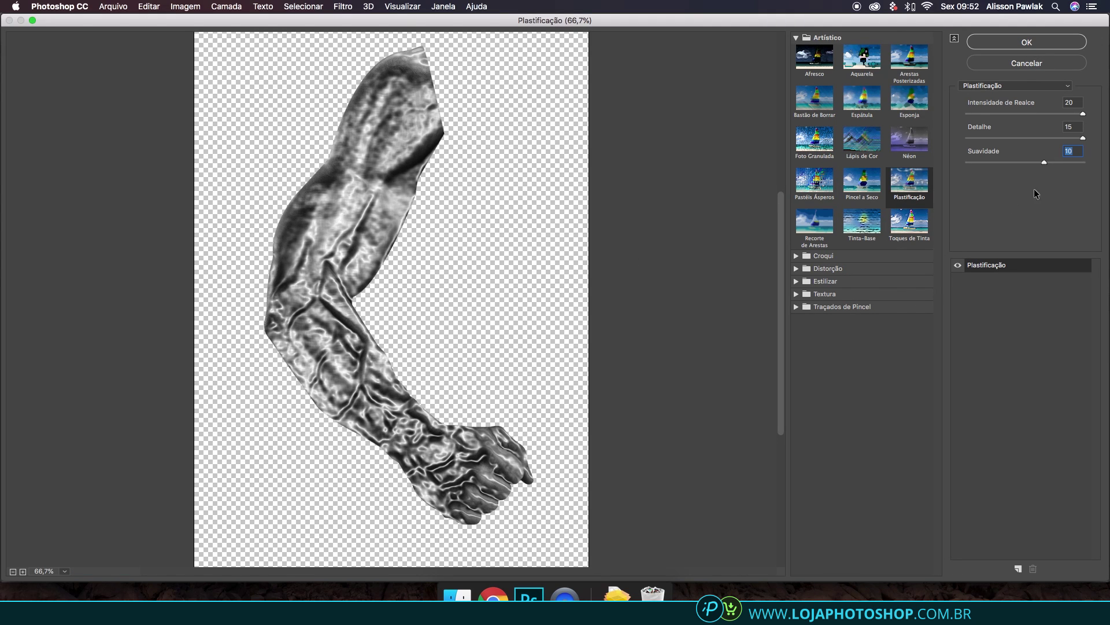
pyautogui.click(1006, 42)
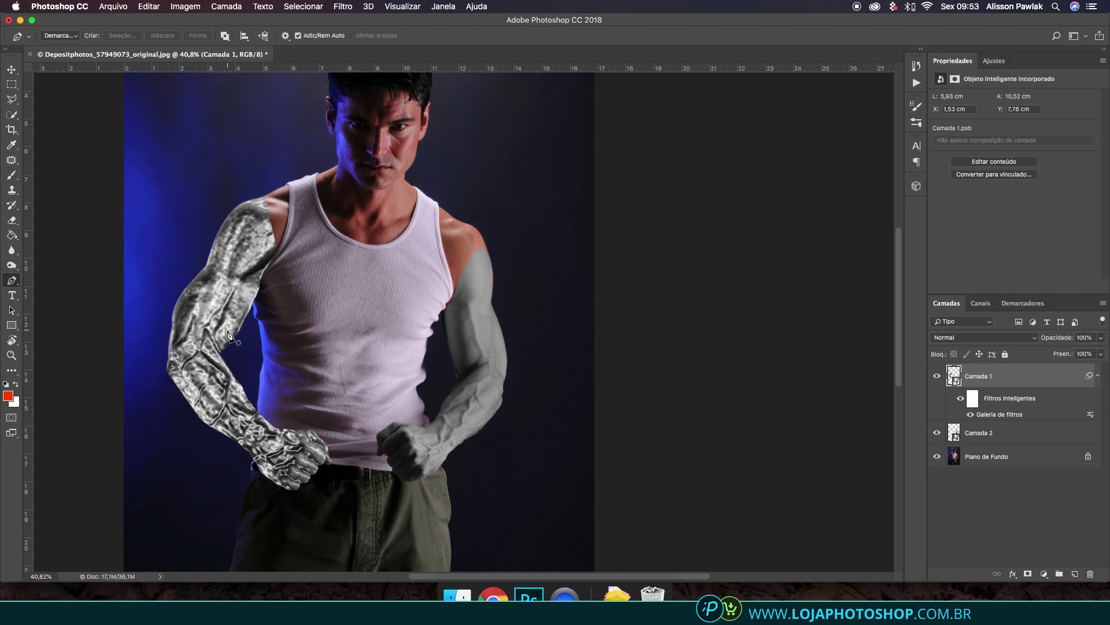
# Step: Invert the tones of Camada 1 and set its blend mode to Divisão
pyautogui.click(185, 6)
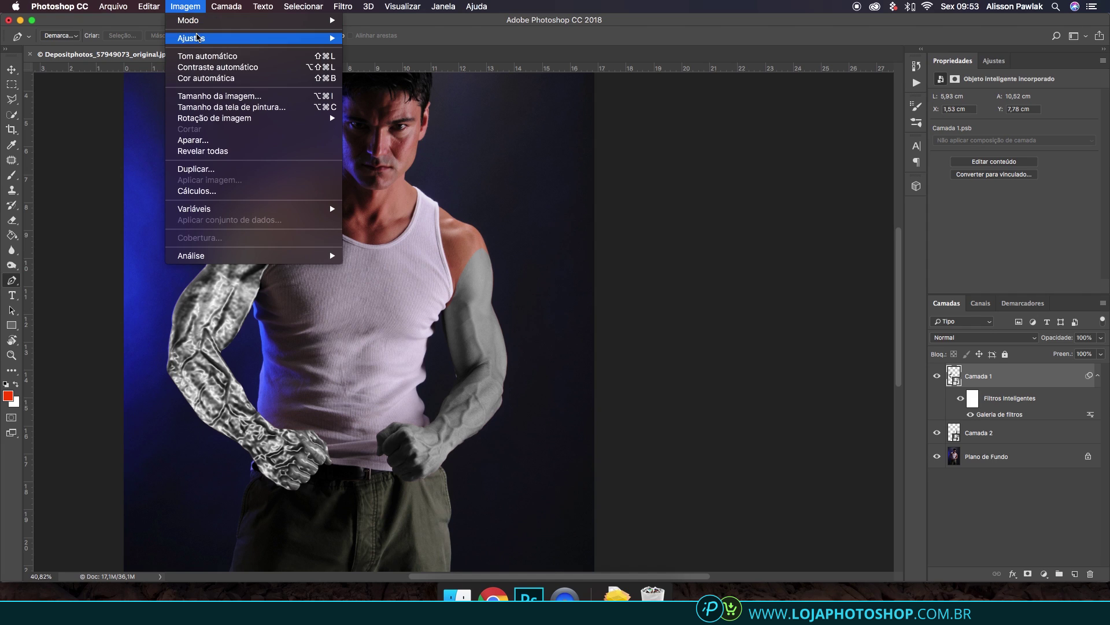
pyautogui.moveTo(197, 38)
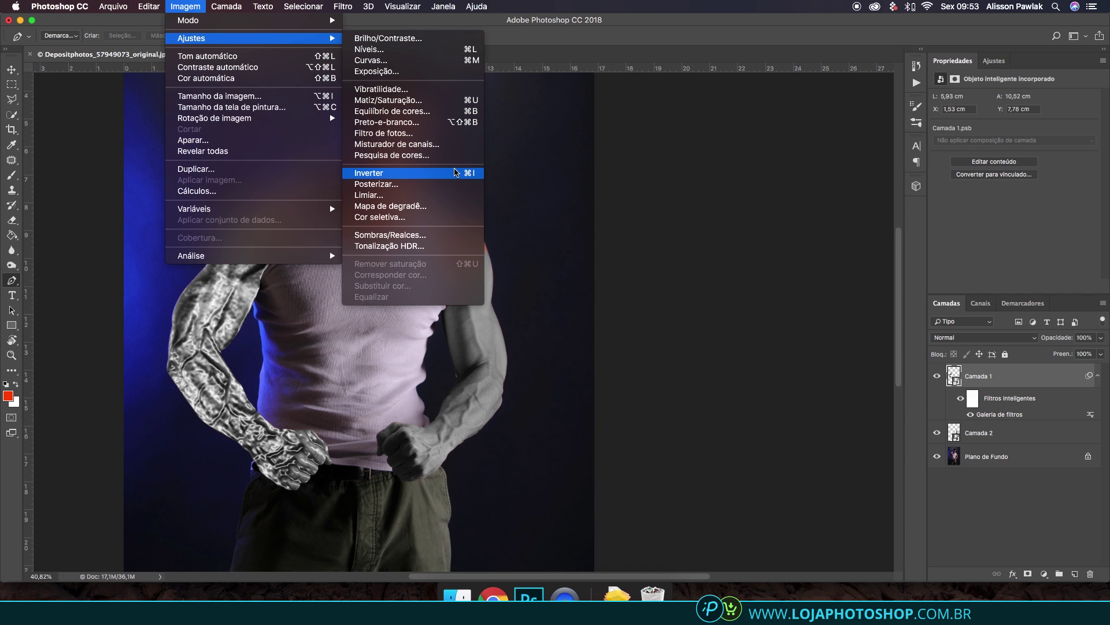
pyautogui.click(471, 174)
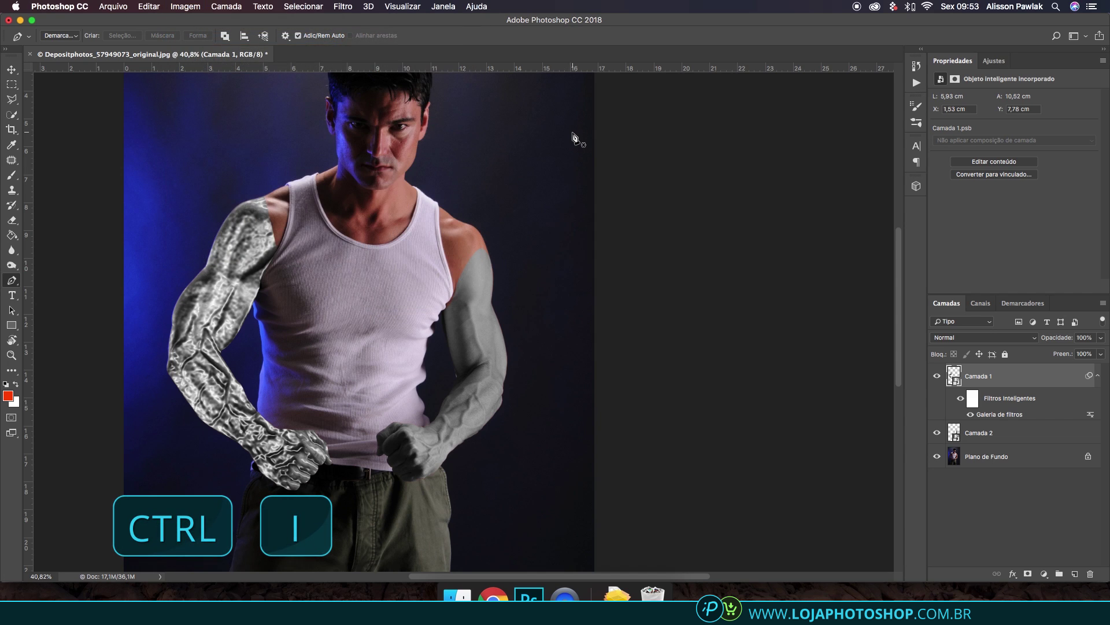
pyautogui.click(982, 340)
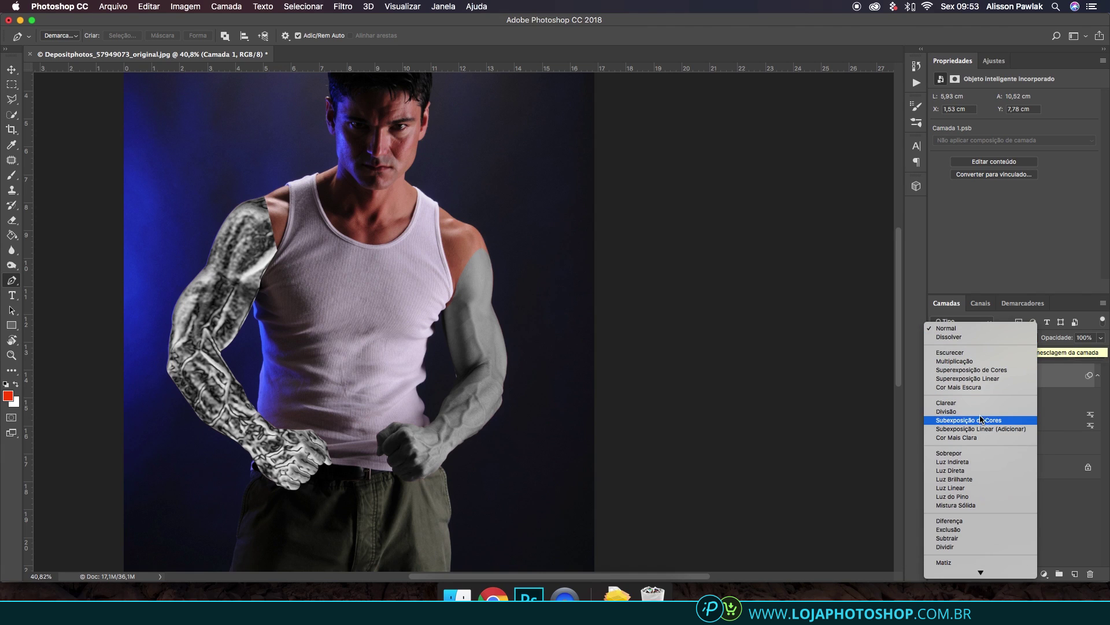
pyautogui.click(980, 414)
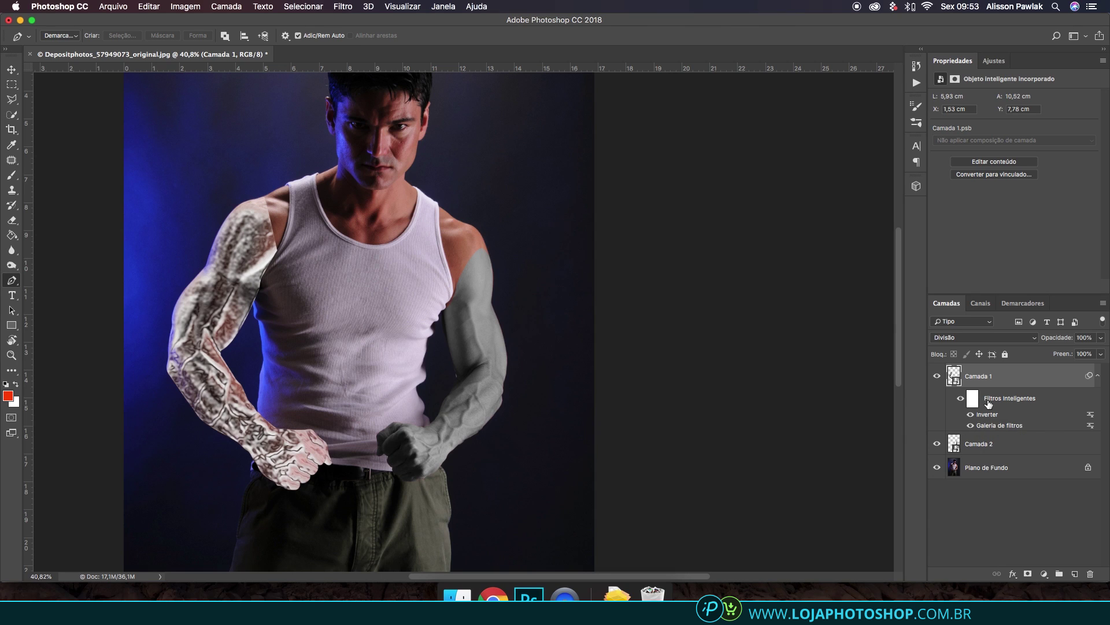
# Step: Group Camada 1 and duplicate the layer inside the new group
pyautogui.hotkey('ctrl', 'g')
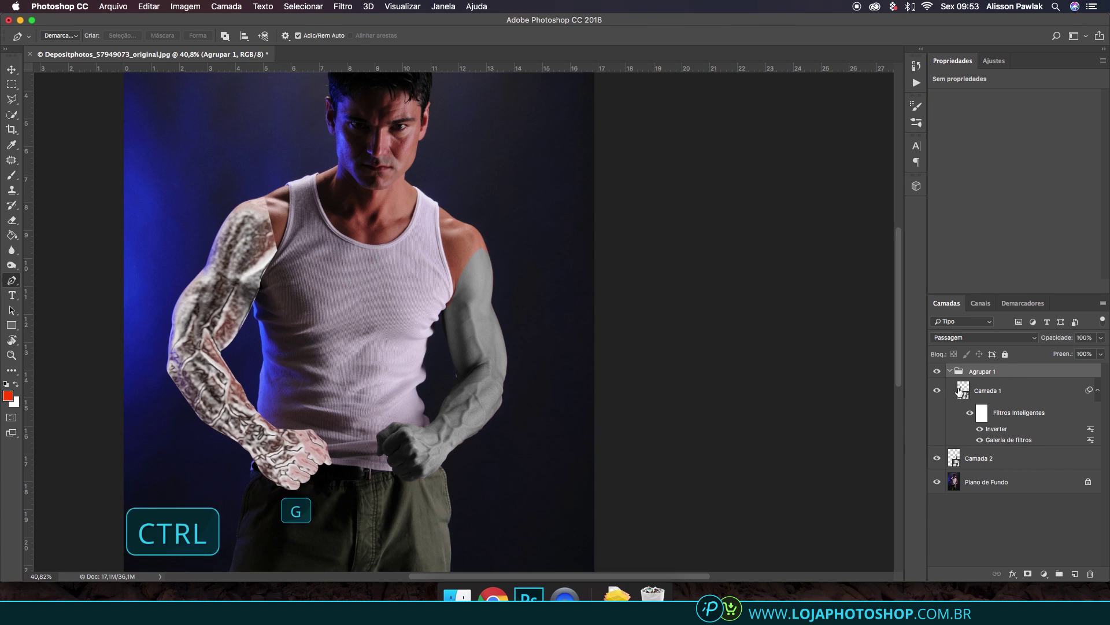
pyautogui.click(938, 390)
pyautogui.click(938, 390)
pyautogui.click(938, 388)
pyautogui.click(938, 389)
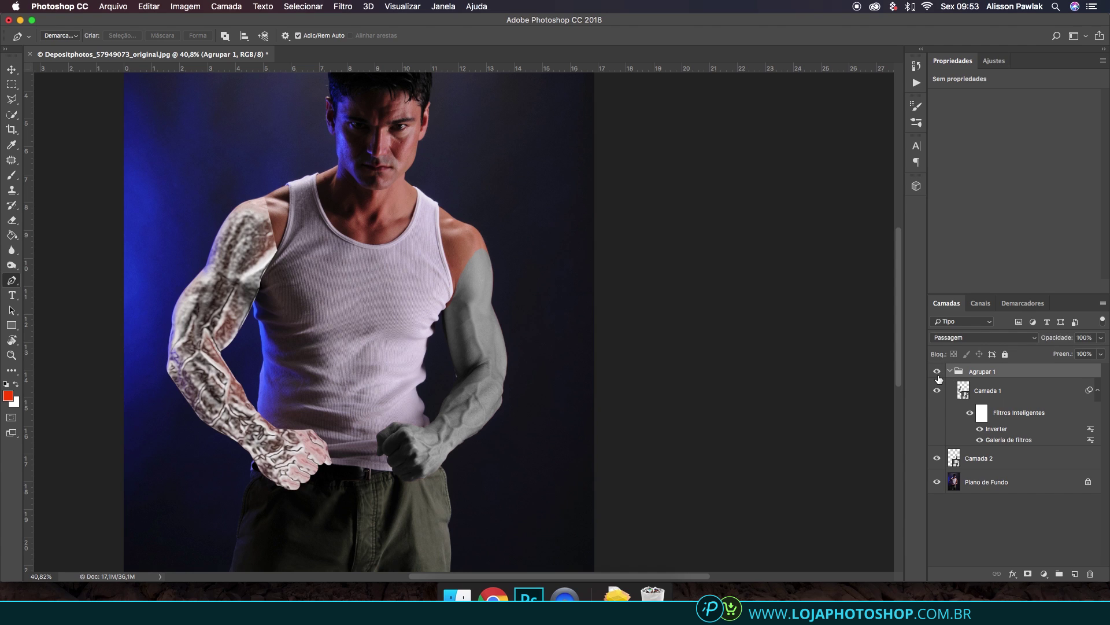
pyautogui.click(986, 392)
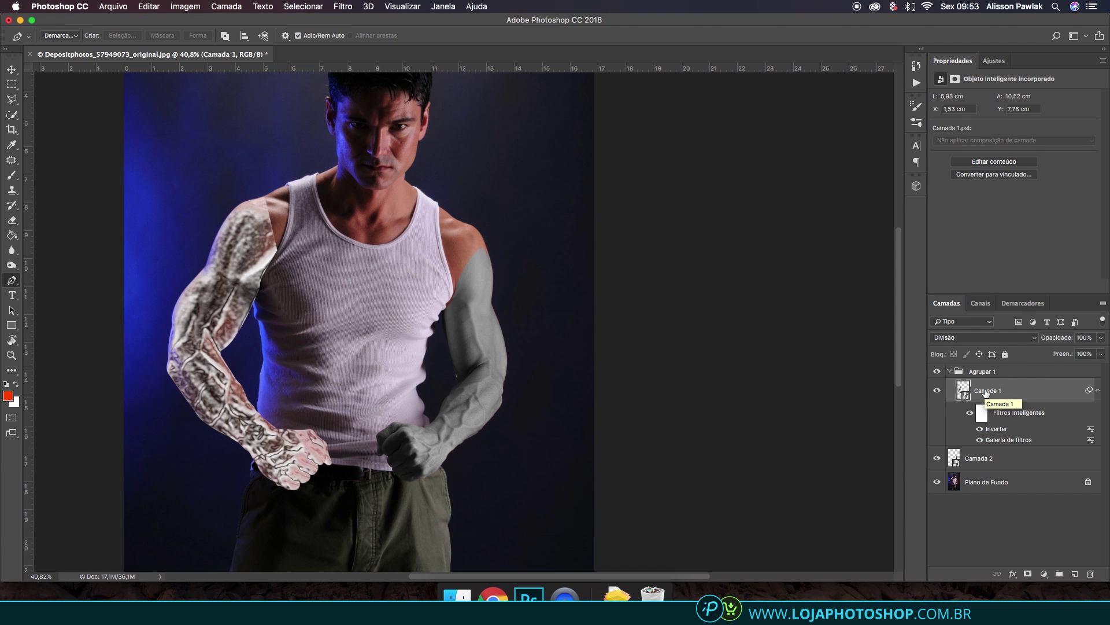
pyautogui.hotkey('ctrl', 'j')
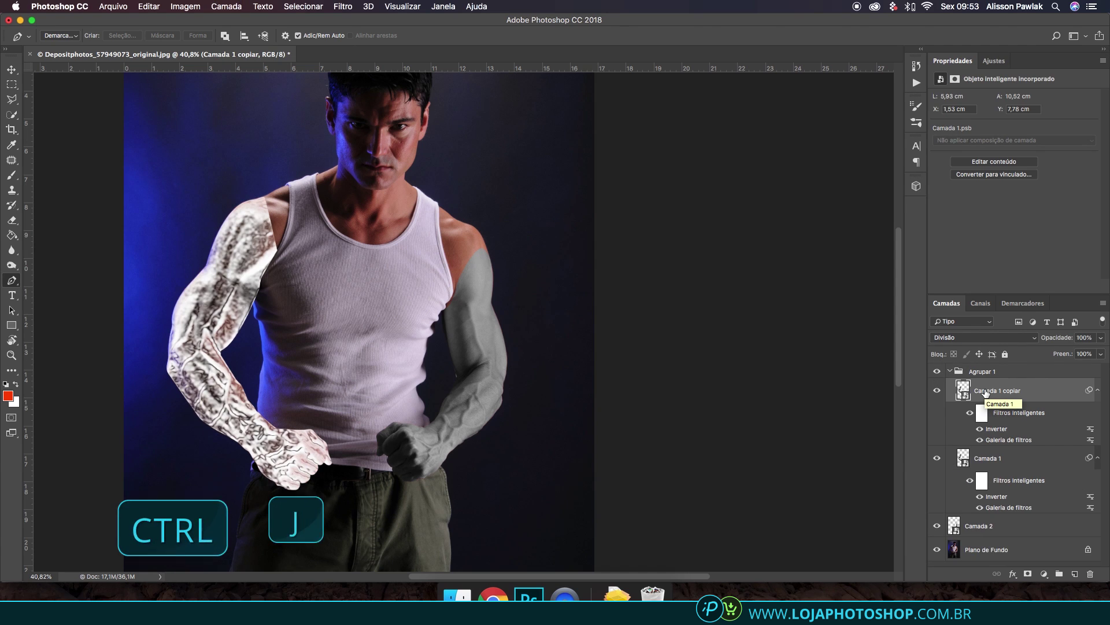
# Step: Collapse the group Agrupar 1 and add a Matiz/Saturação adjustment layer clipped to it
pyautogui.click(987, 373)
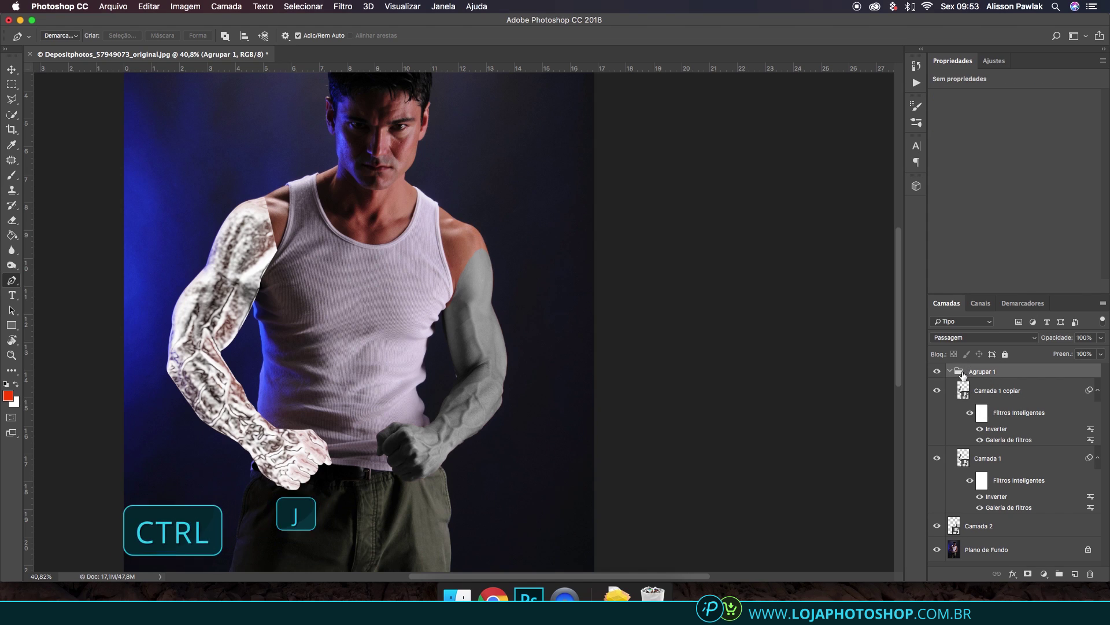
pyautogui.click(950, 371)
pyautogui.click(950, 372)
pyautogui.click(951, 372)
pyautogui.click(1045, 575)
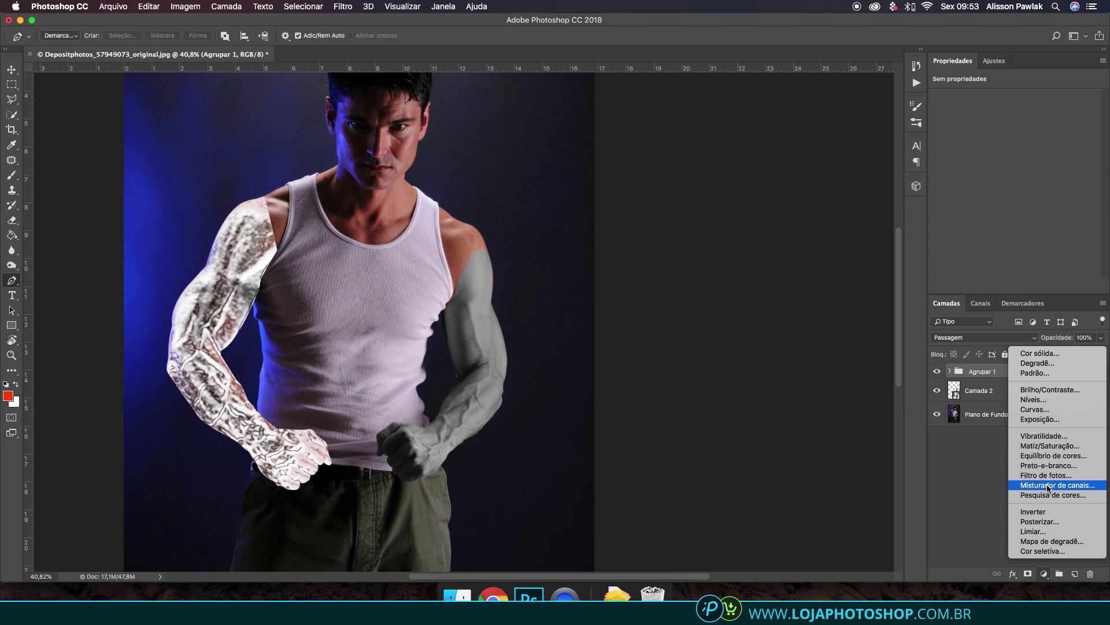
pyautogui.click(1049, 445)
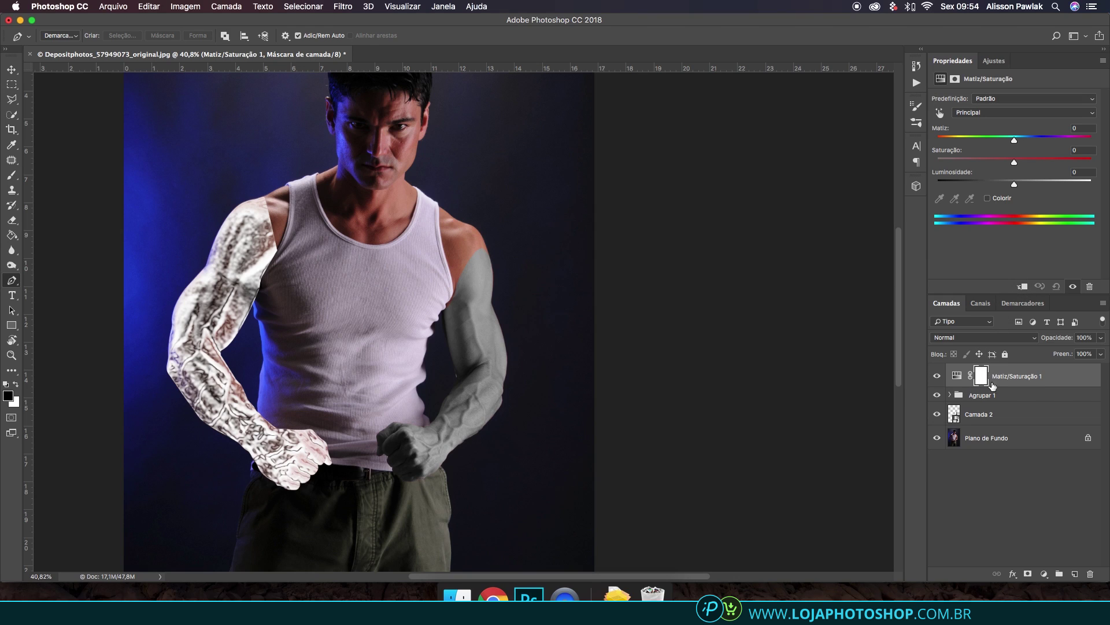
pyautogui.click(1022, 286)
# Step: Turn on Colorir for the Matiz/Saturação adjustment and tint the arm blue with a hue of about 207 and increased saturation
pyautogui.moveTo(1014, 140); pyautogui.dragTo(1066, 164)
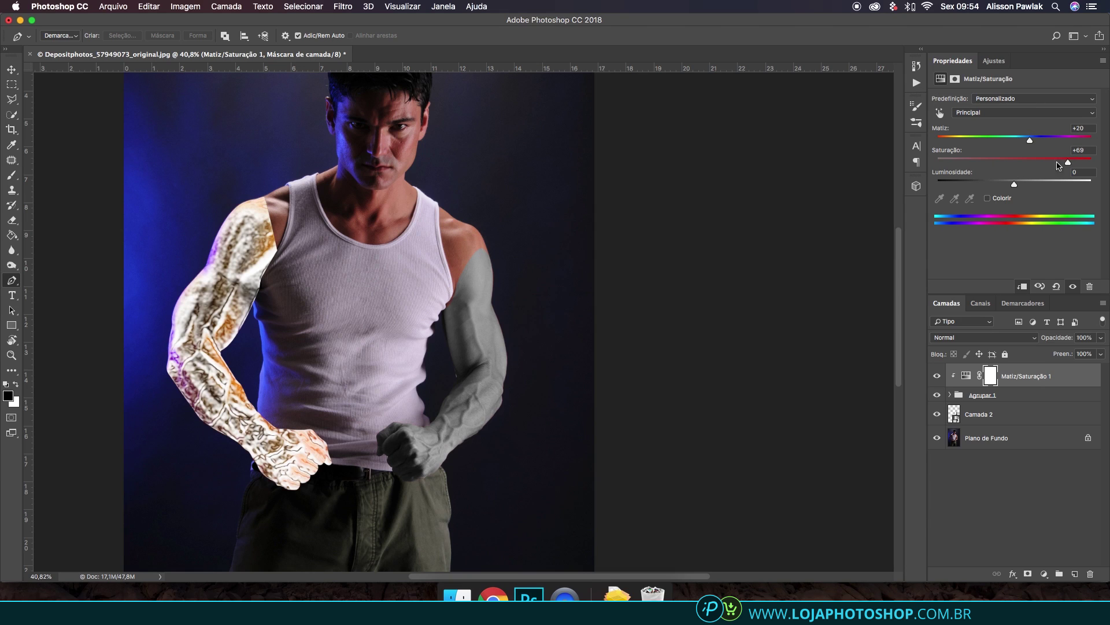
pyautogui.click(988, 198)
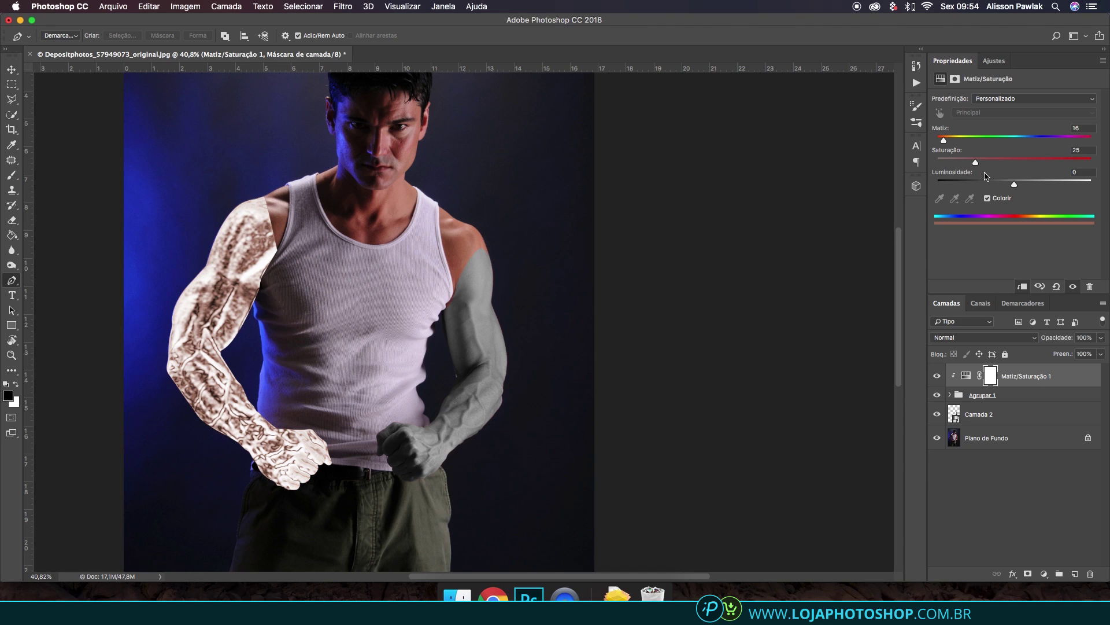
pyautogui.moveTo(972, 140); pyautogui.dragTo(1012, 163)
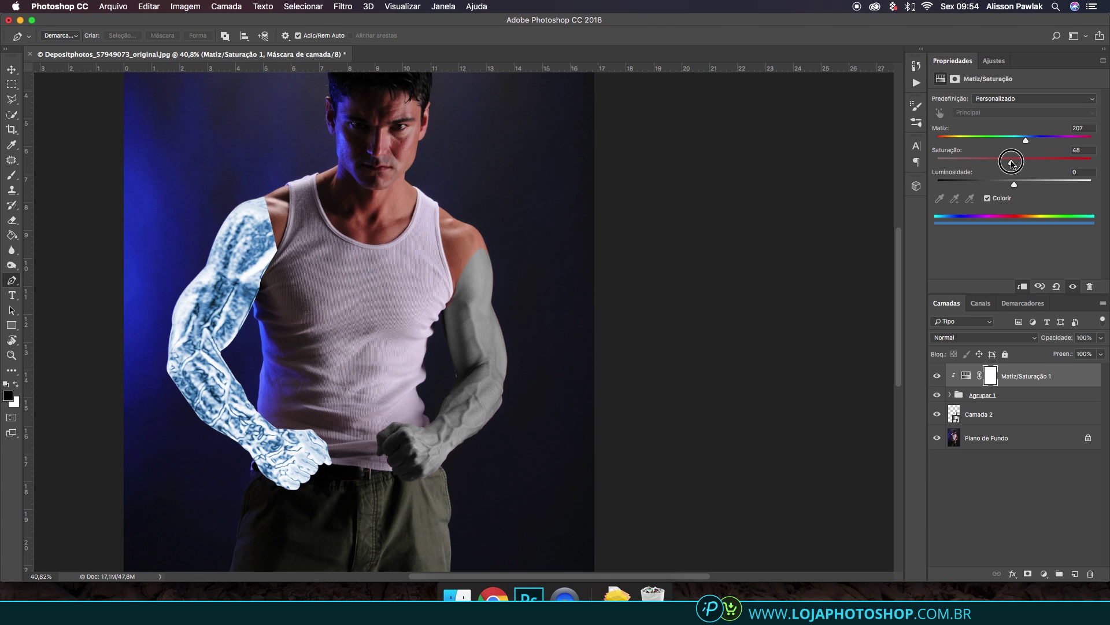
pyautogui.moveTo(1012, 164); pyautogui.dragTo(1025, 143)
pyautogui.moveTo(1027, 143)
pyautogui.mouseDown()
pyautogui.moveTo(1027, 162)
pyautogui.moveTo(1013, 163)
pyautogui.moveTo(1030, 163)
pyautogui.mouseUp()
# Step: Select Camada 1 copiar inside Agrupar 1 and choose the Vidro distortion filter for it in the filter gallery
pyautogui.click(950, 395)
pyautogui.click(994, 414)
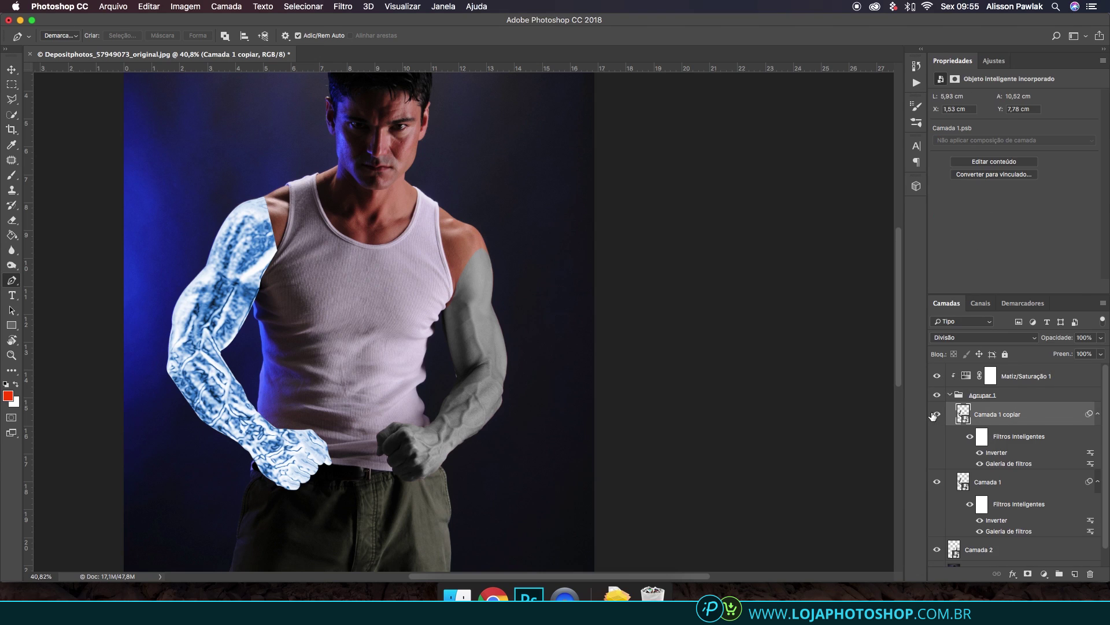
pyautogui.click(937, 414)
pyautogui.click(937, 414)
pyautogui.click(937, 414)
pyautogui.click(343, 6)
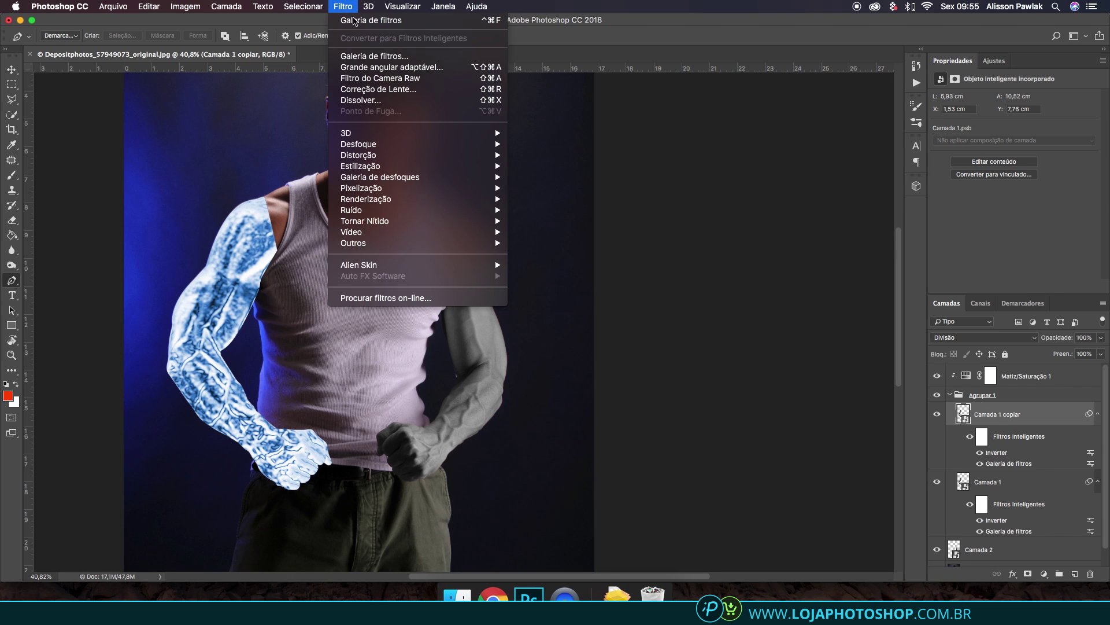
pyautogui.click(367, 55)
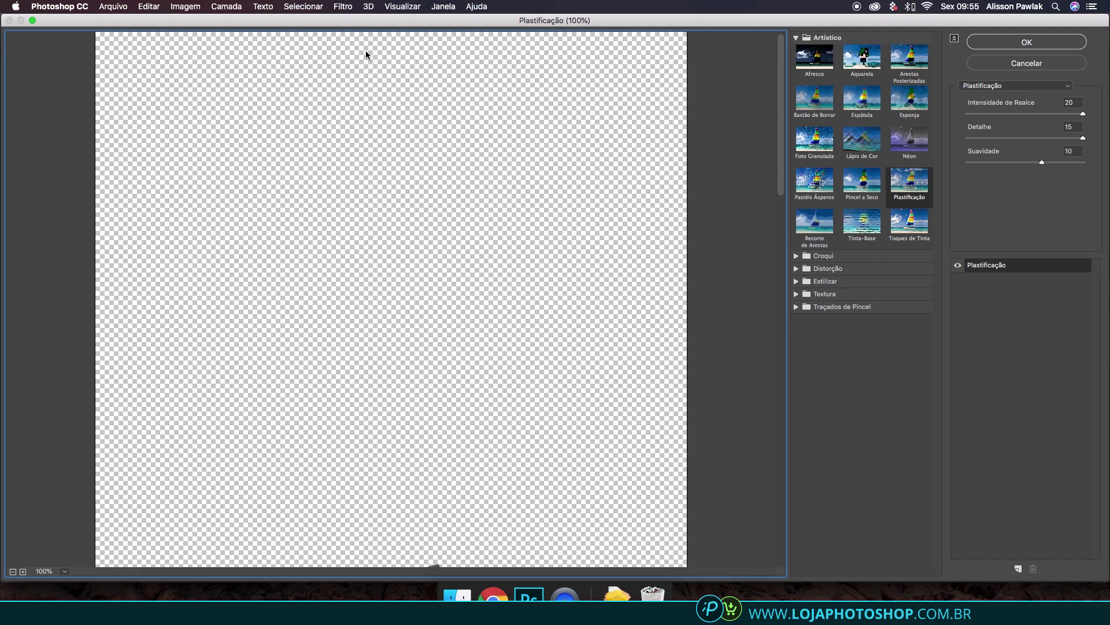
pyautogui.click(796, 269)
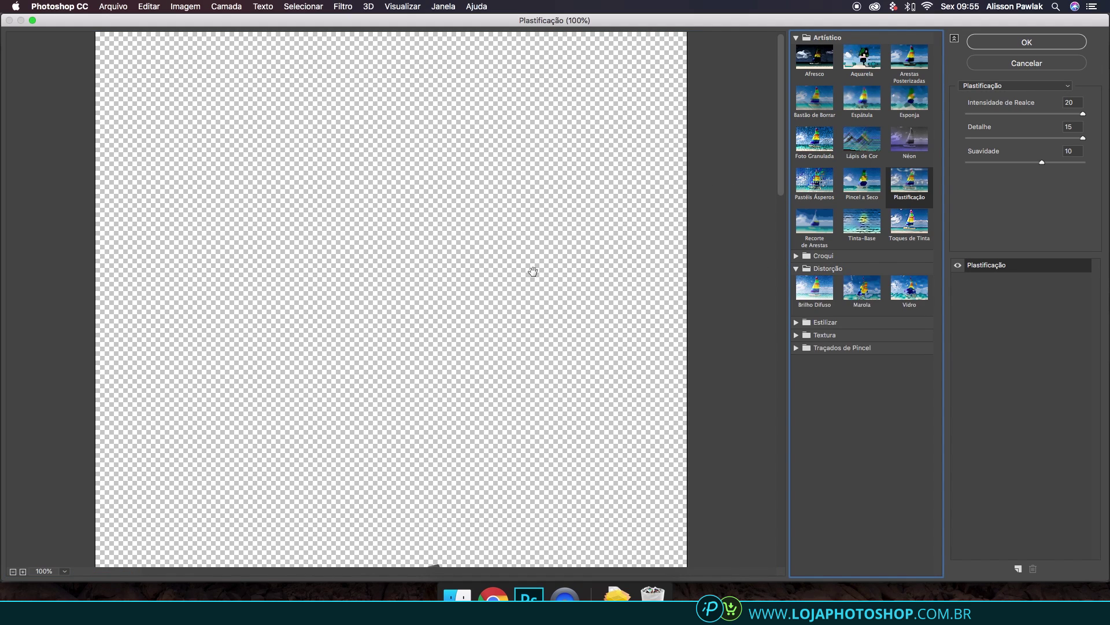
pyautogui.click(910, 288)
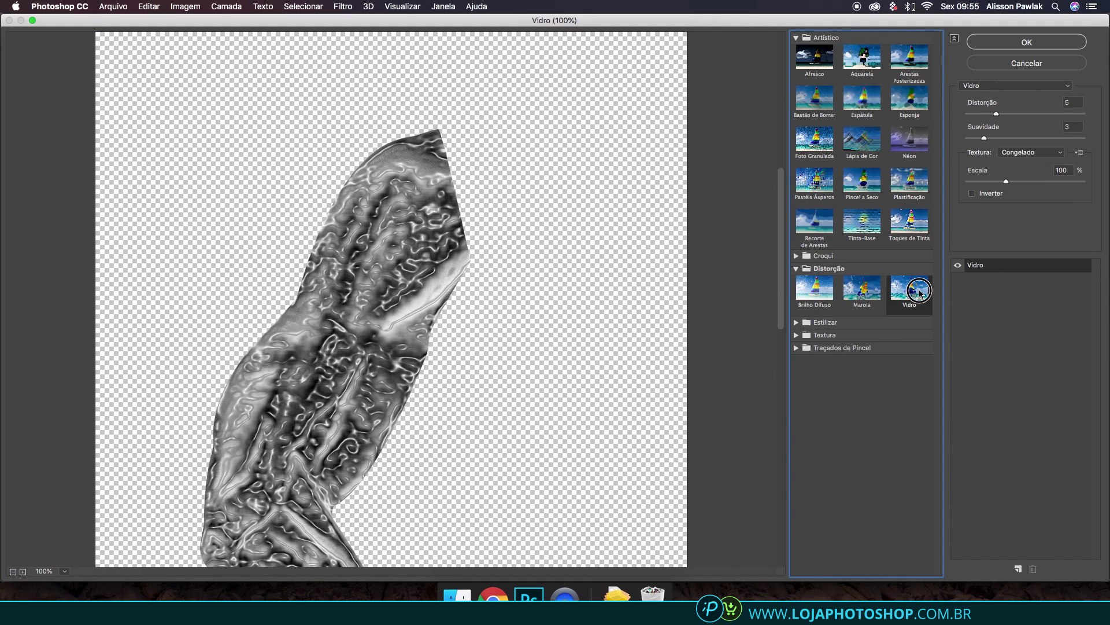
pyautogui.scroll(-5, 448, 260)
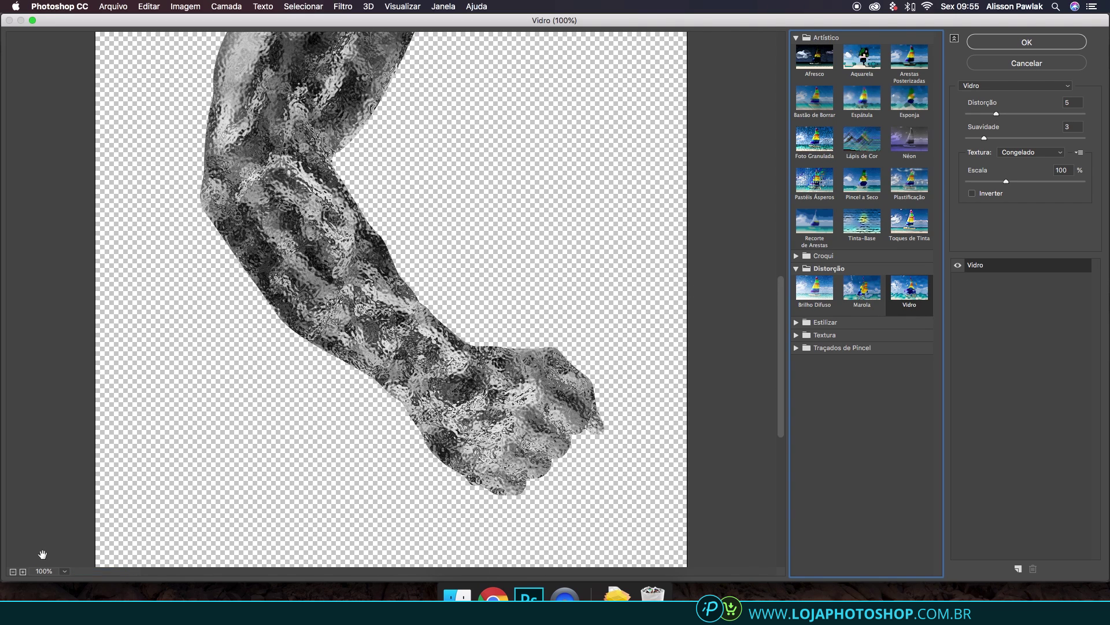
pyautogui.click(13, 572)
pyautogui.scroll(3, 293, 398)
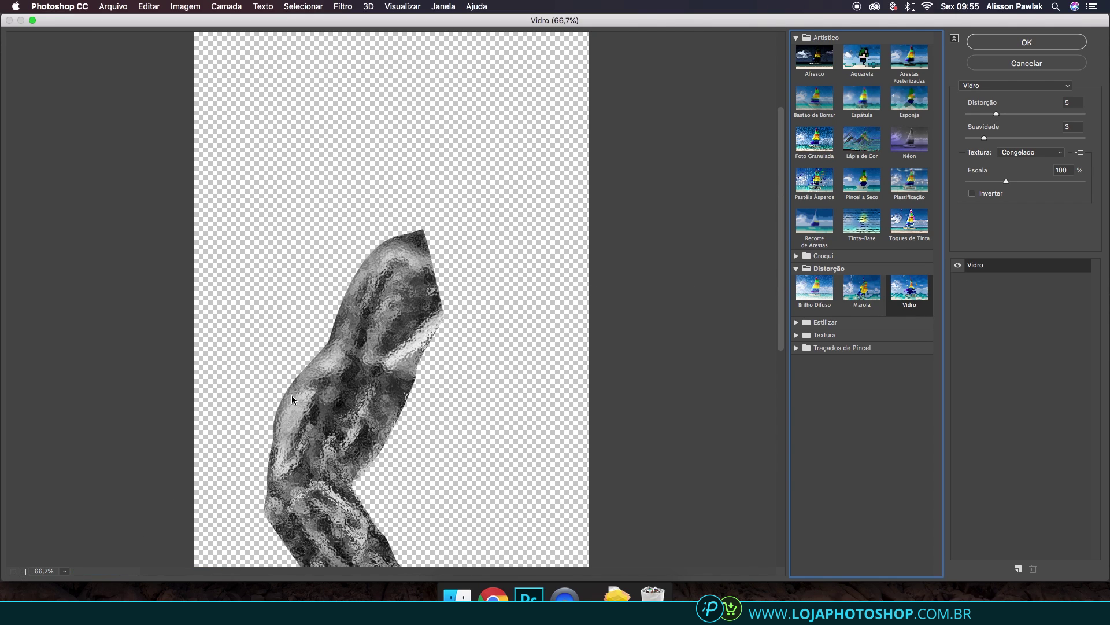
pyautogui.scroll(-3, 292, 398)
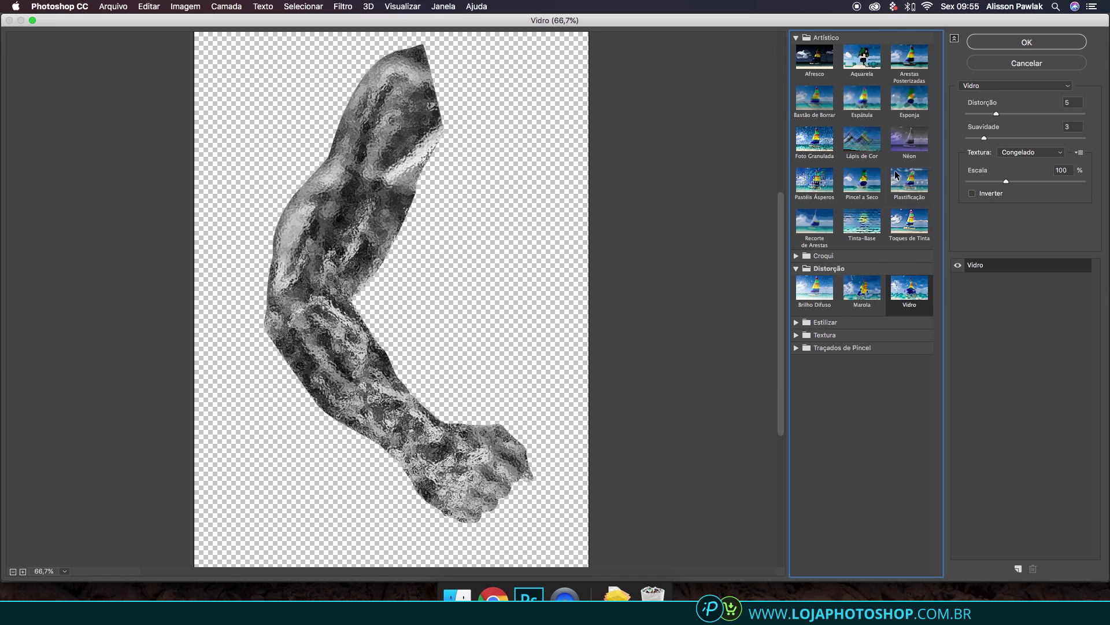
# Step: Apply the Vidro filter with distortion 6, smoothness 3, the Congelado texture and a 95% scale
pyautogui.click(987, 85)
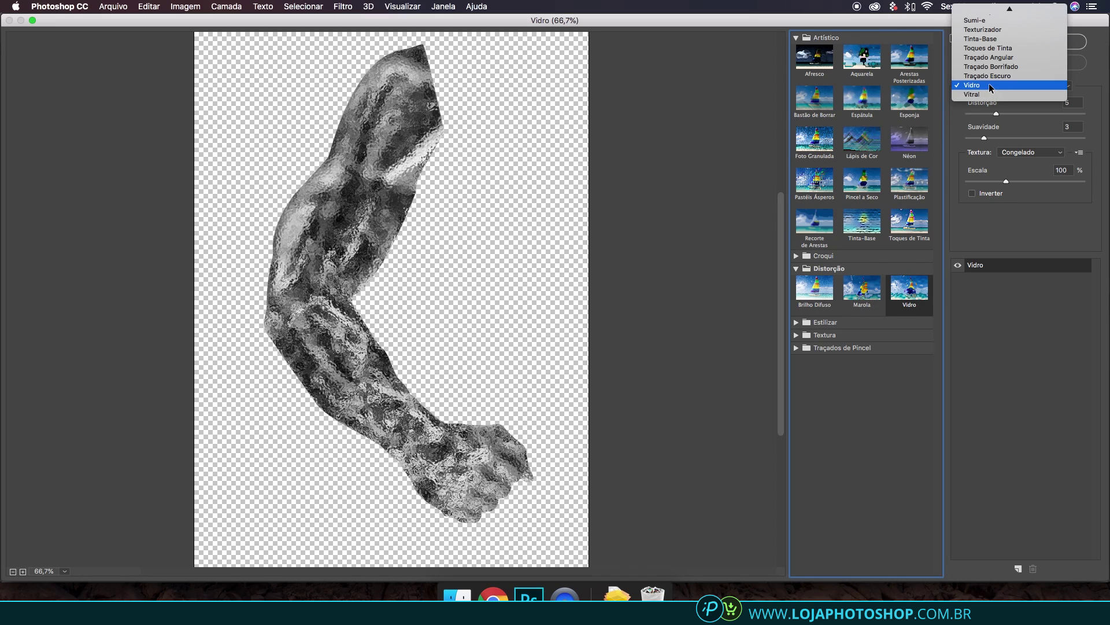
pyautogui.click(989, 83)
pyautogui.click(1011, 152)
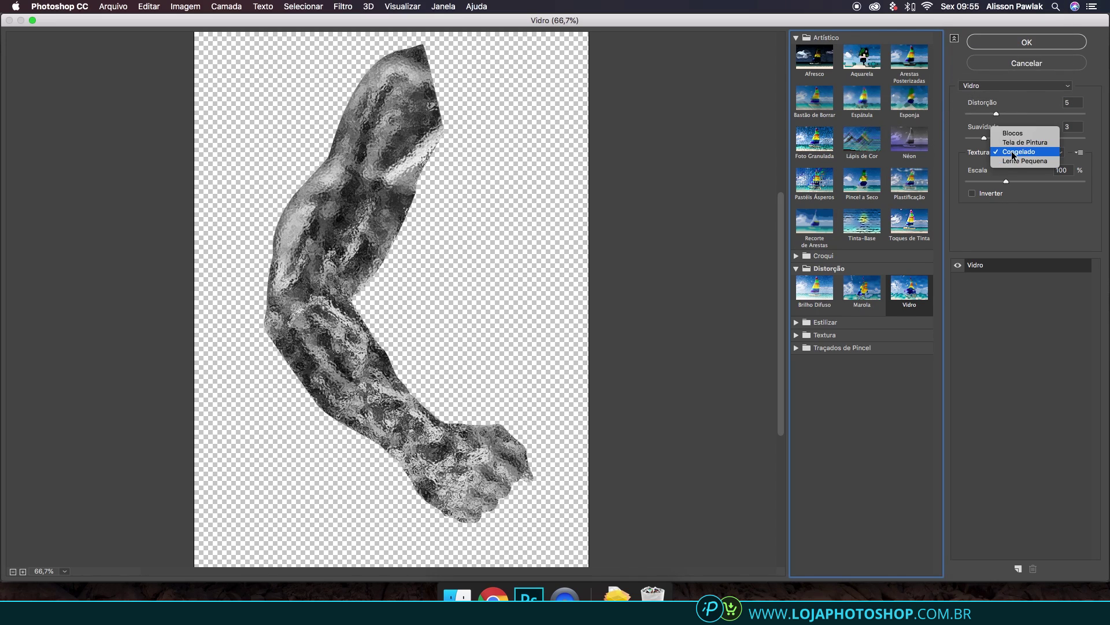
pyautogui.click(1015, 154)
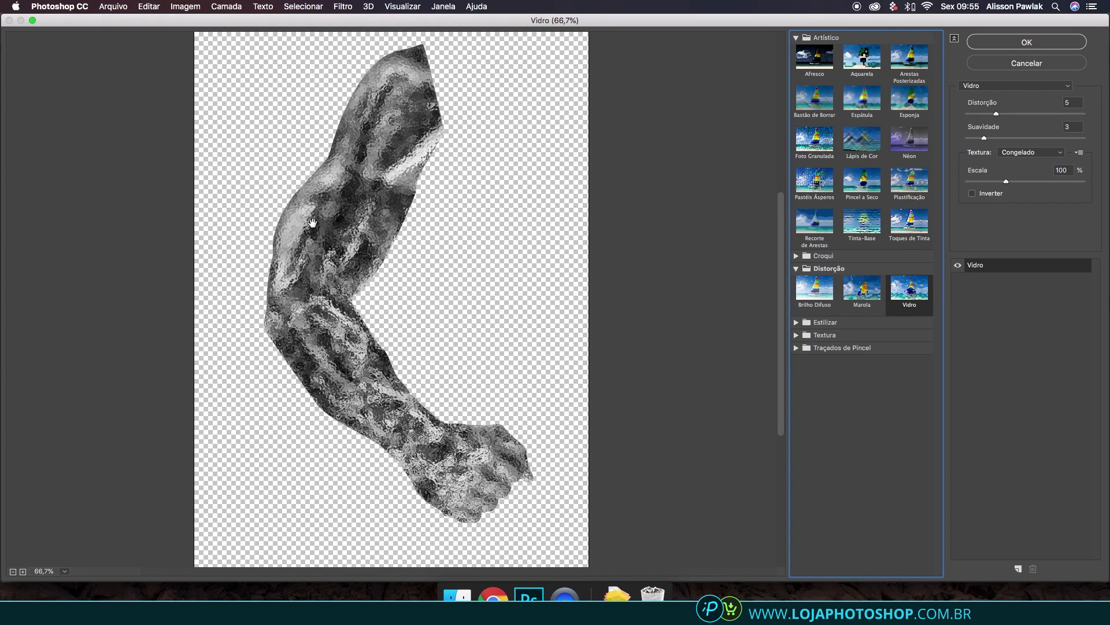
pyautogui.moveTo(996, 115); pyautogui.dragTo(985, 139)
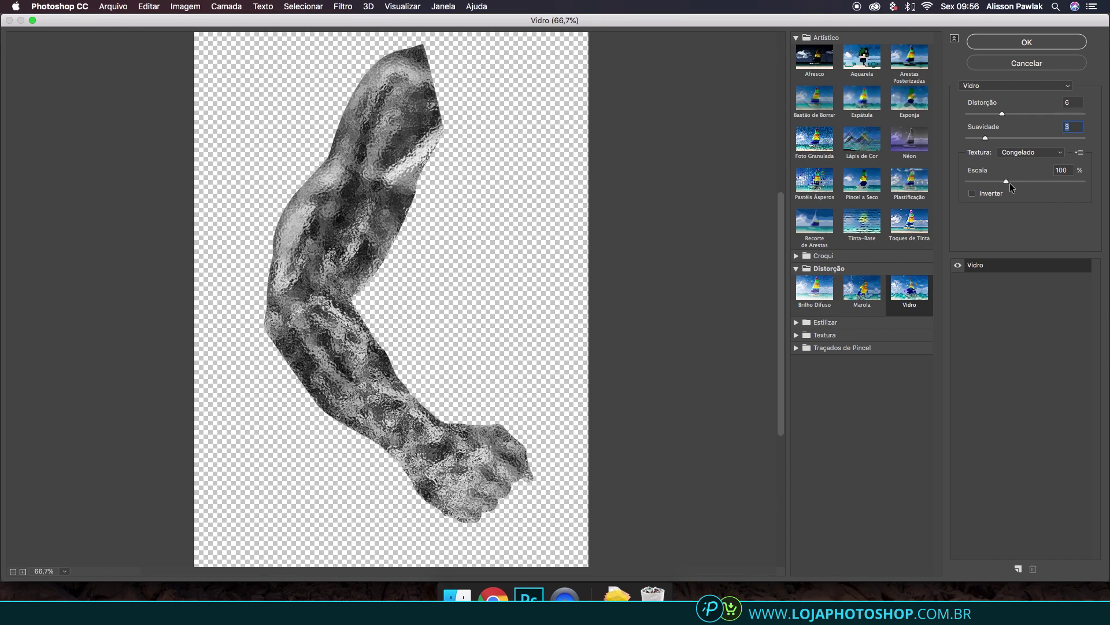
pyautogui.moveTo(1005, 183); pyautogui.dragTo(1003, 183)
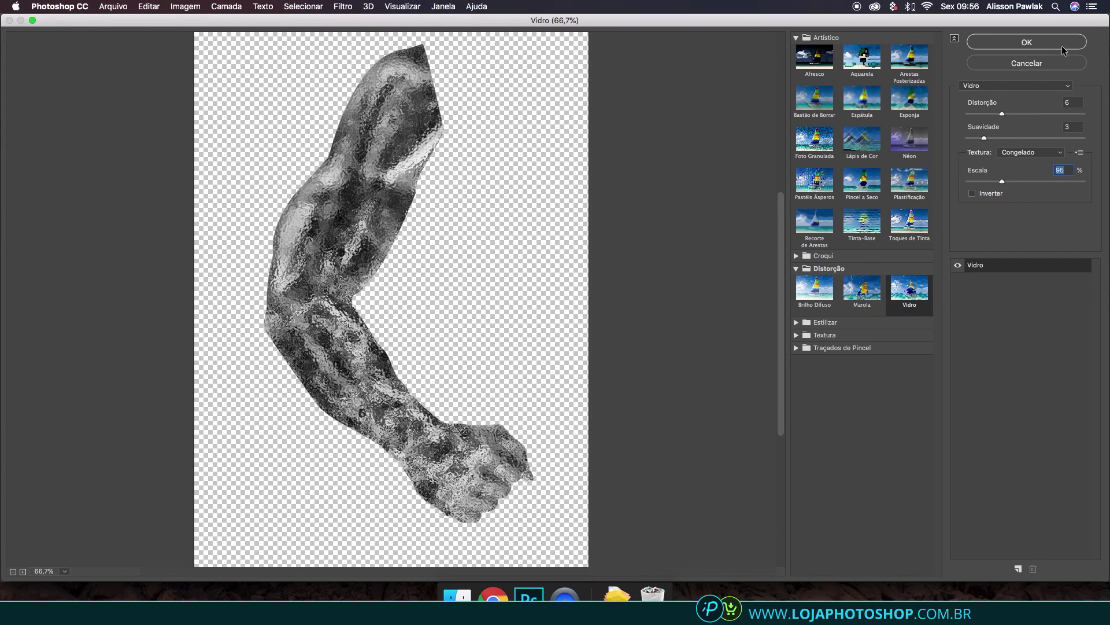
pyautogui.click(1027, 42)
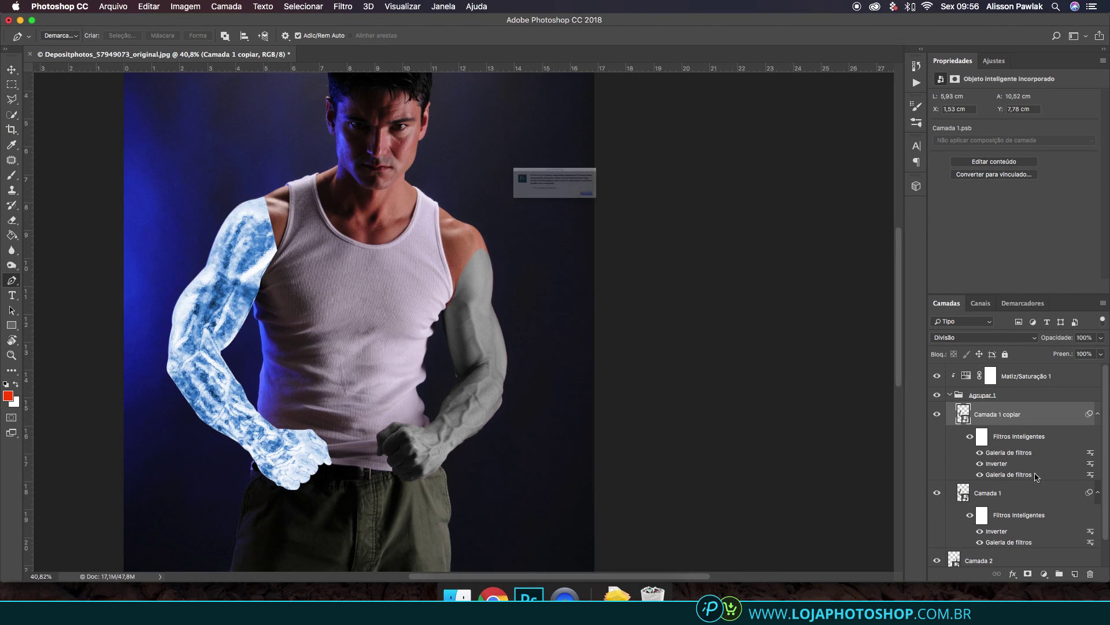
pyautogui.doubleClick(1036, 476)
pyautogui.click(677, 223)
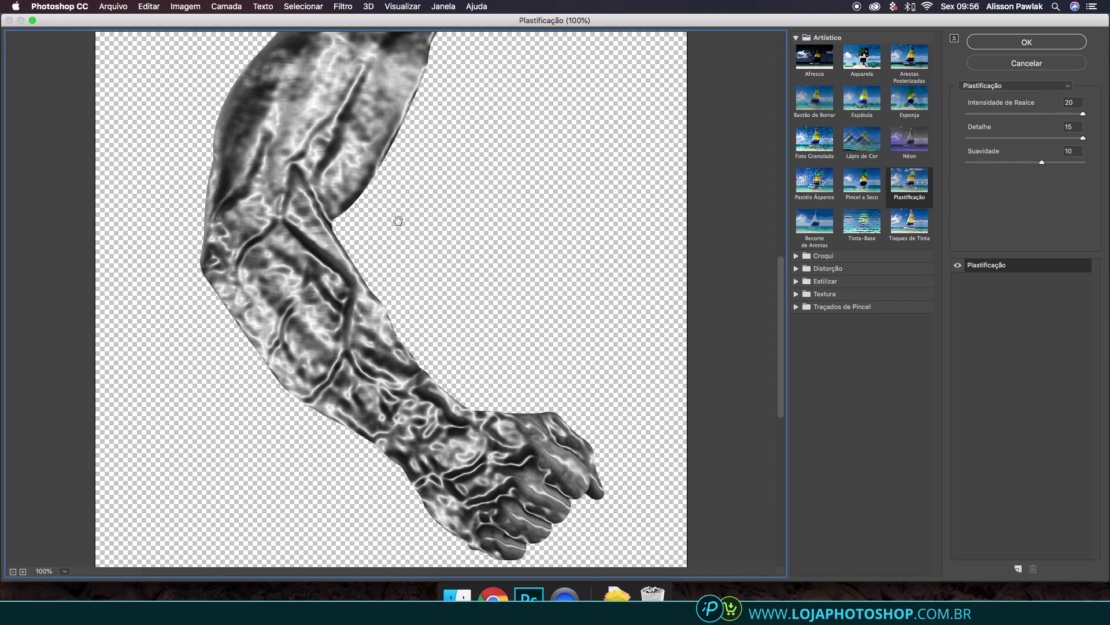
pyautogui.click(1019, 65)
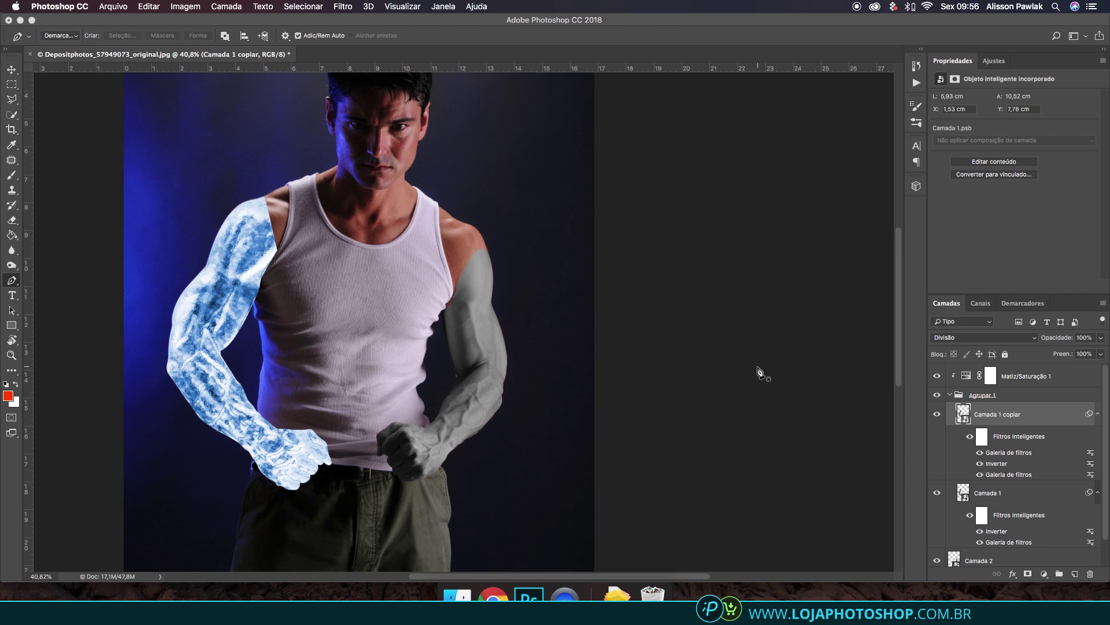
# Step: Collapse the group Agrupar 1 and add a layer mask to it
pyautogui.click(996, 397)
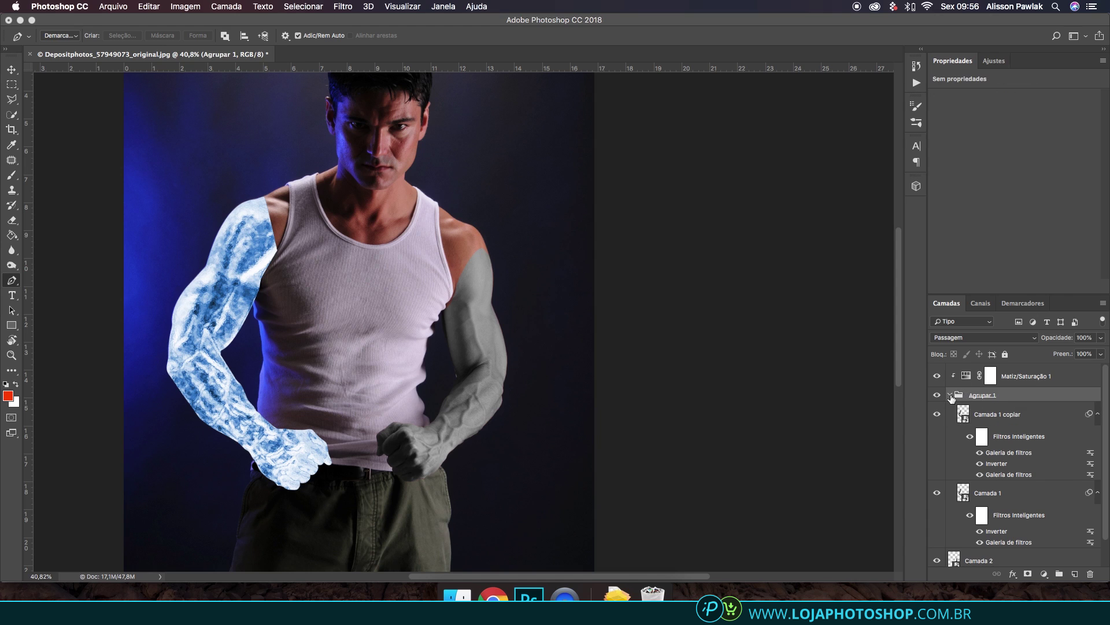
pyautogui.click(950, 396)
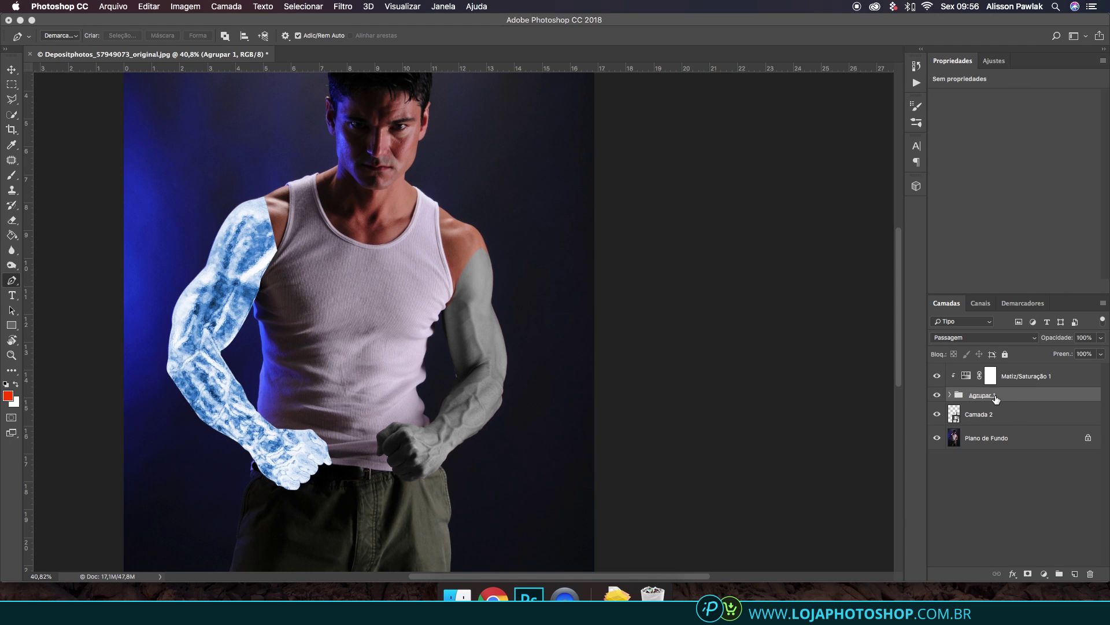
pyautogui.click(1028, 574)
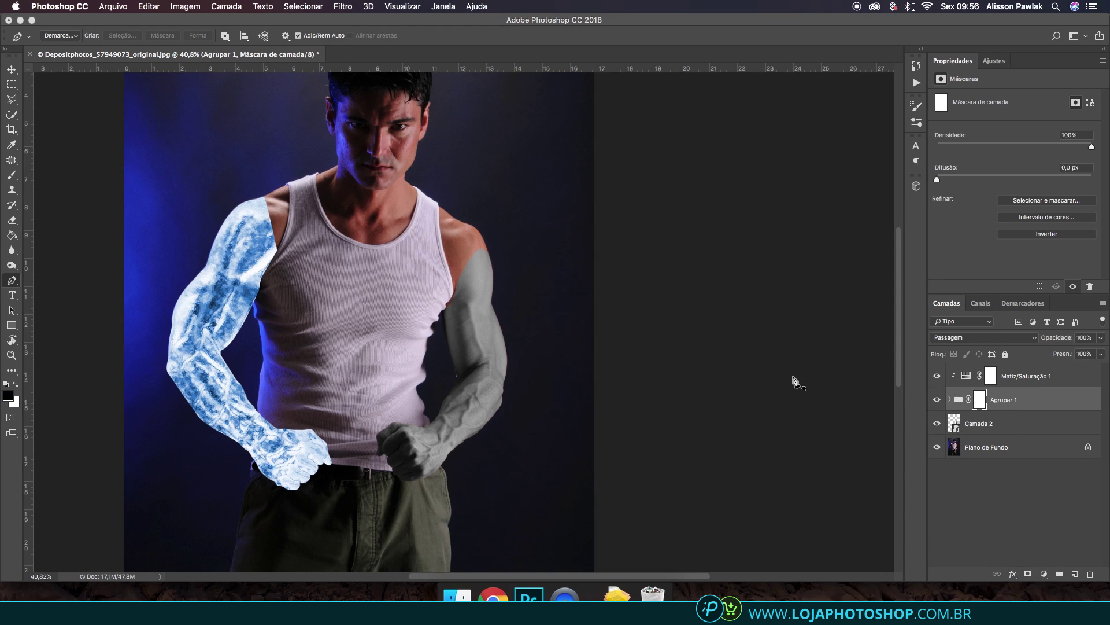
# Step: Paint black on the Agrupar 1 mask with a large soft brush, up to 1100 px, to fade the ice into the shoulder
pyautogui.click(11, 175)
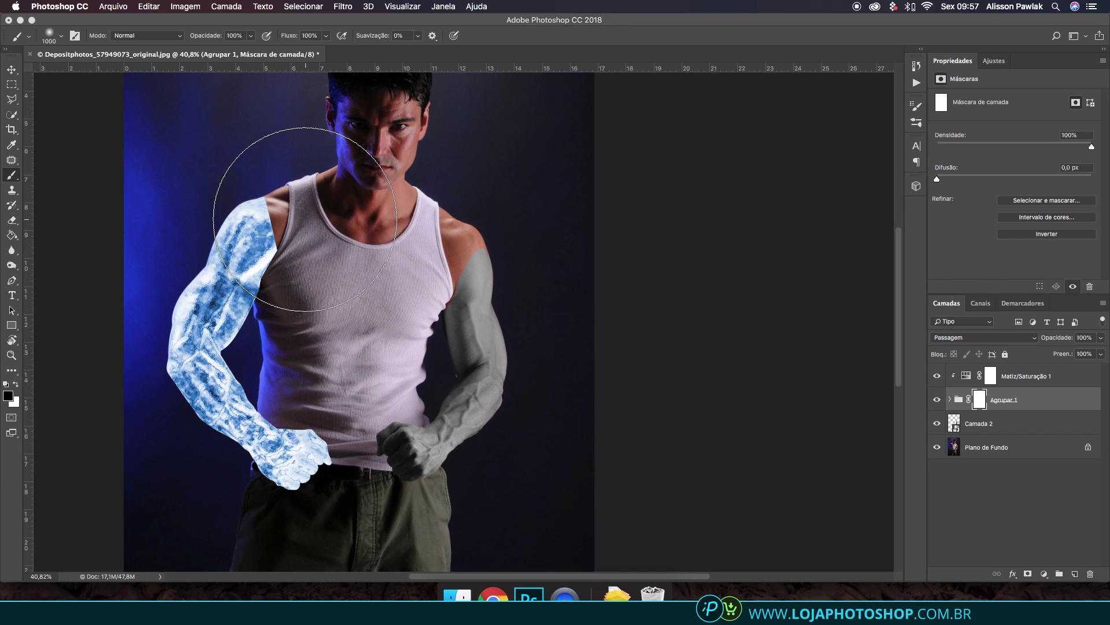
pyautogui.moveTo(379, 171)
pyautogui.mouseDown()
pyautogui.moveTo(384, 136)
pyautogui.moveTo(392, 161)
pyautogui.moveTo(371, 136)
pyautogui.moveTo(440, 206)
pyautogui.mouseUp()
pyautogui.rightClick(454, 233)
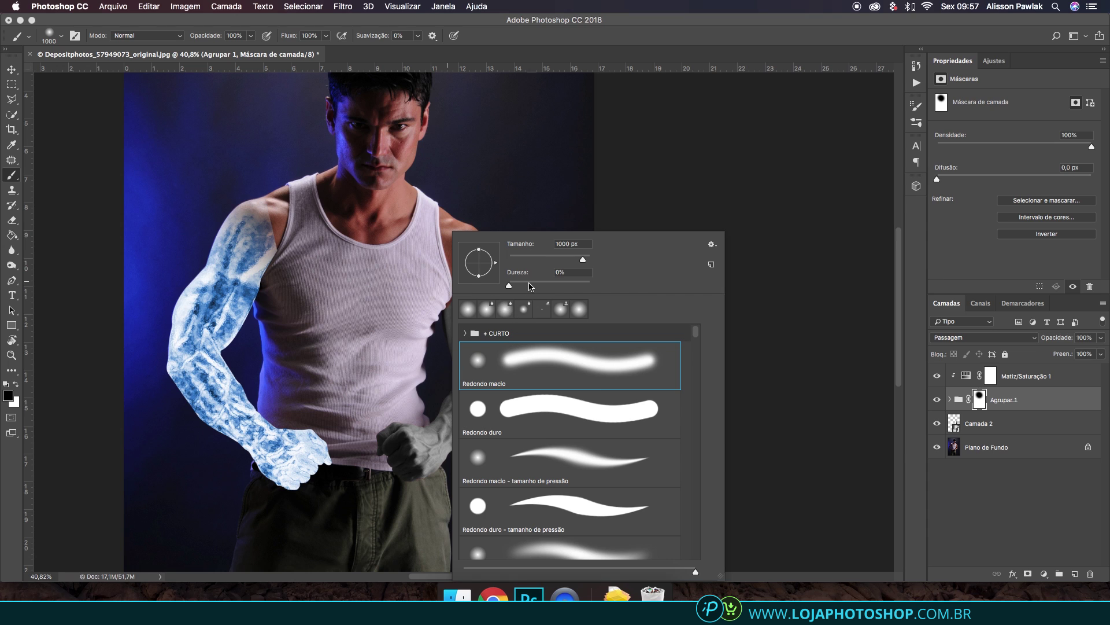
pyautogui.click(289, 23)
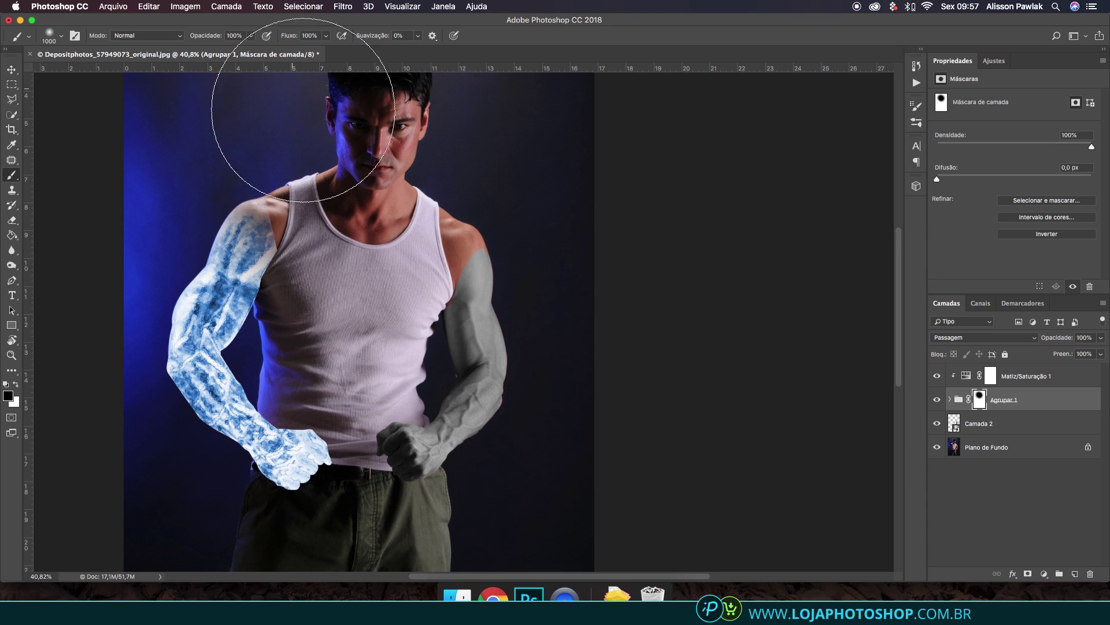
pyautogui.moveTo(309, 158); pyautogui.dragTo(345, 195)
pyautogui.press('[')
pyautogui.press('[')
pyautogui.press('[')
pyautogui.press('[')
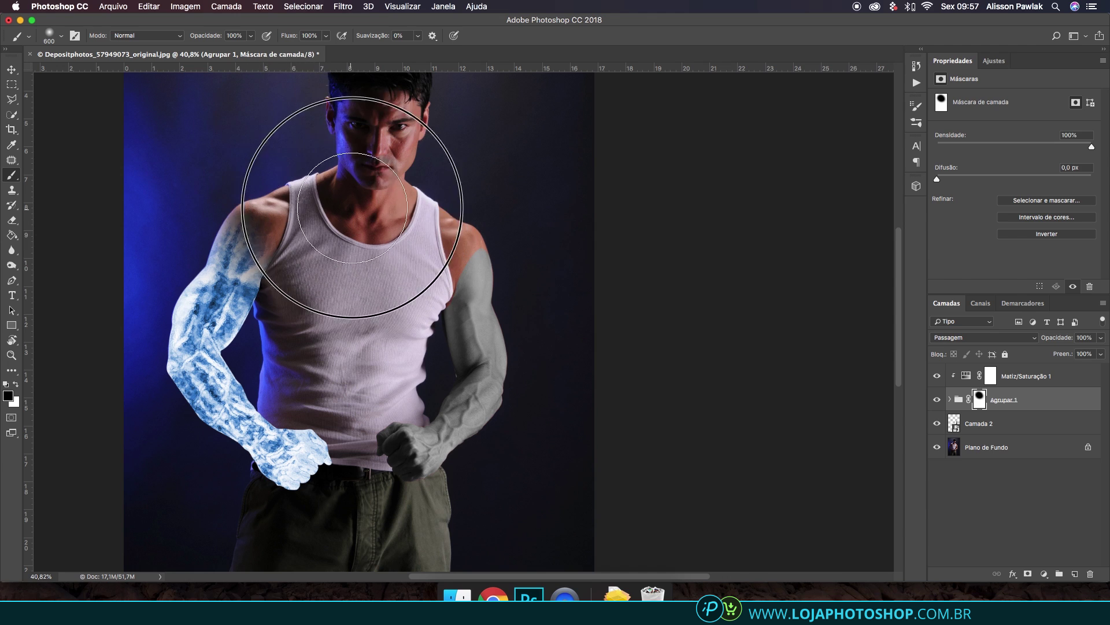
pyautogui.press(']')
pyautogui.press(']')
pyautogui.press(']')
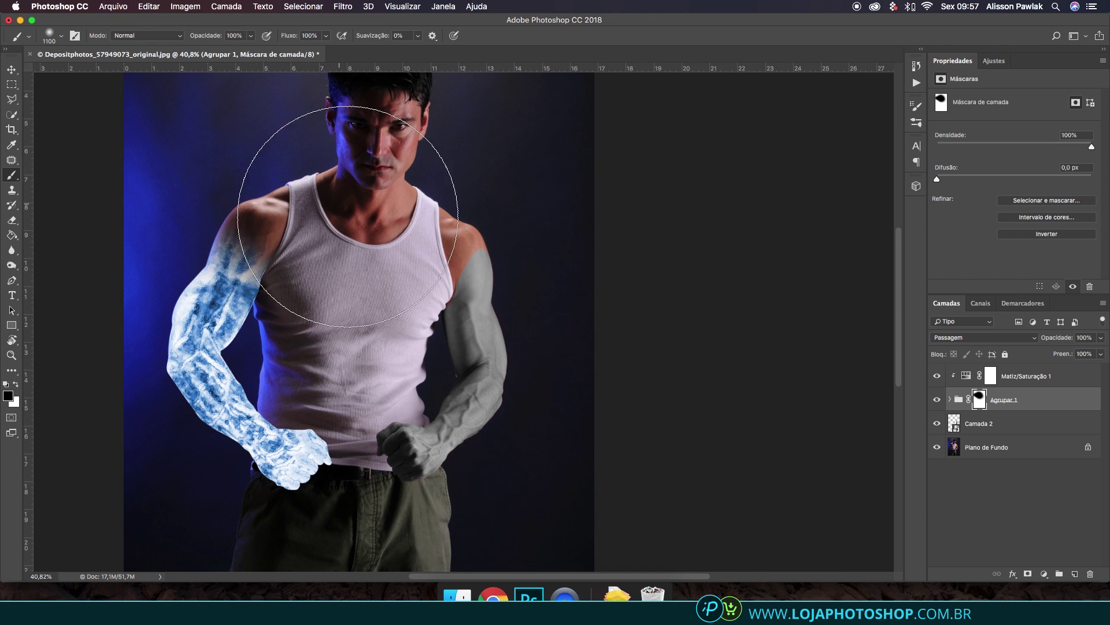
pyautogui.moveTo(322, 185); pyautogui.dragTo(251, 272)
# Step: Shrink the brush to 300 px and paint white on the Agrupar 1 mask along the upper arm's outer edge
pyautogui.press('[')
pyautogui.press('[')
pyautogui.press('[')
pyautogui.press('x')
pyautogui.press('[')
pyautogui.press('[')
pyautogui.press('[')
pyautogui.moveTo(202, 224); pyautogui.dragTo(177, 225)
pyautogui.scroll(-3, 370, 243)
pyautogui.hscroll(-3, 370, 243)
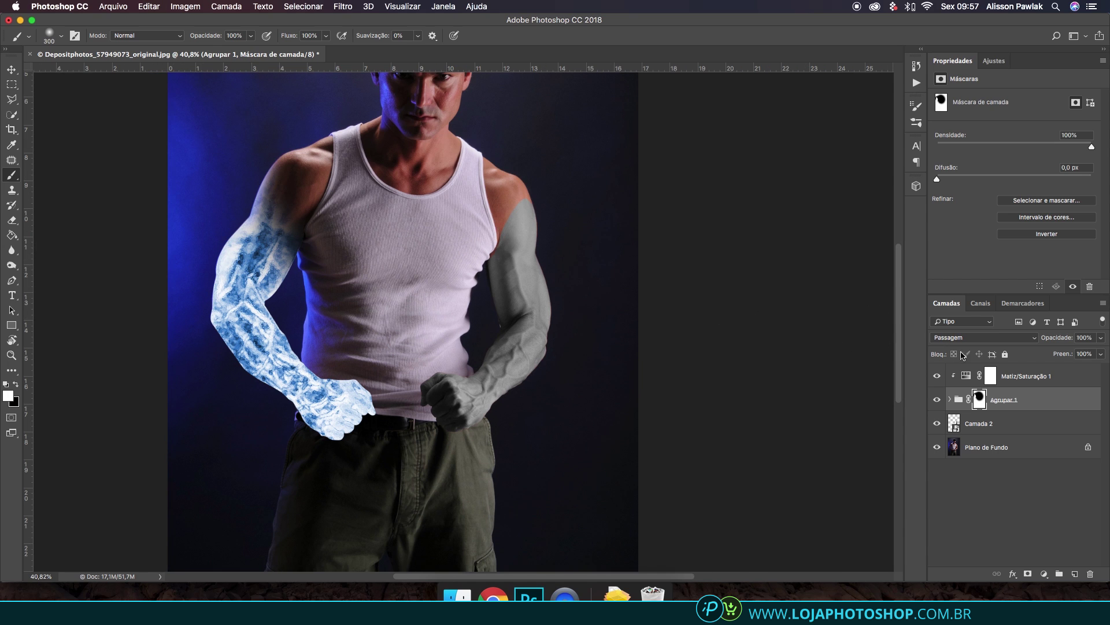
# Step: Add a new empty layer above Matiz/Saturação 1 and turn it into a clipping mask
pyautogui.click(1013, 377)
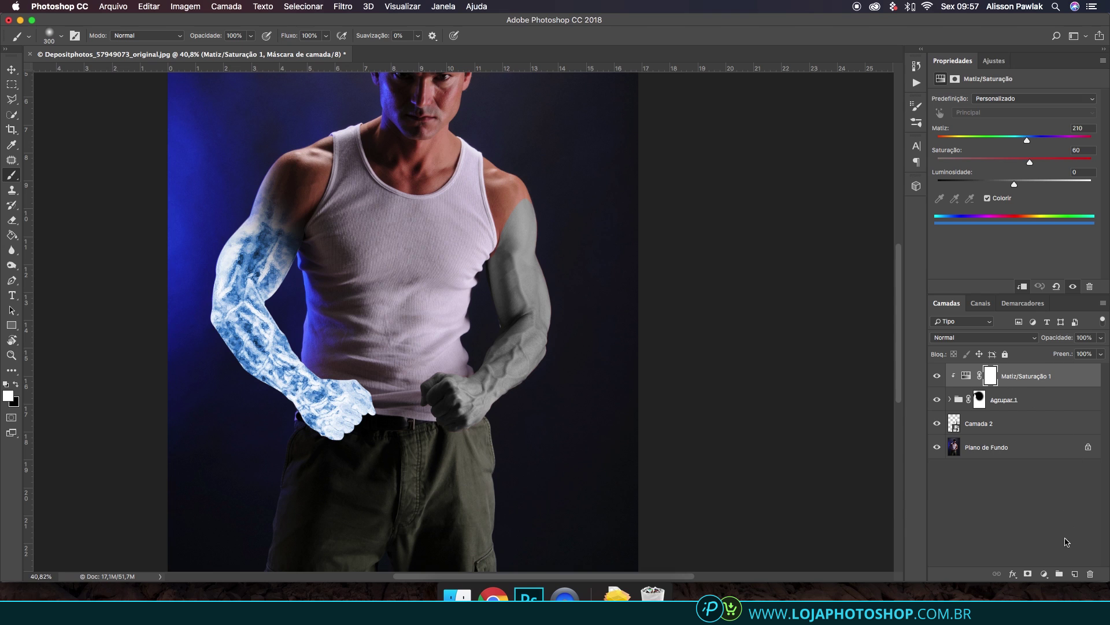
pyautogui.click(1074, 574)
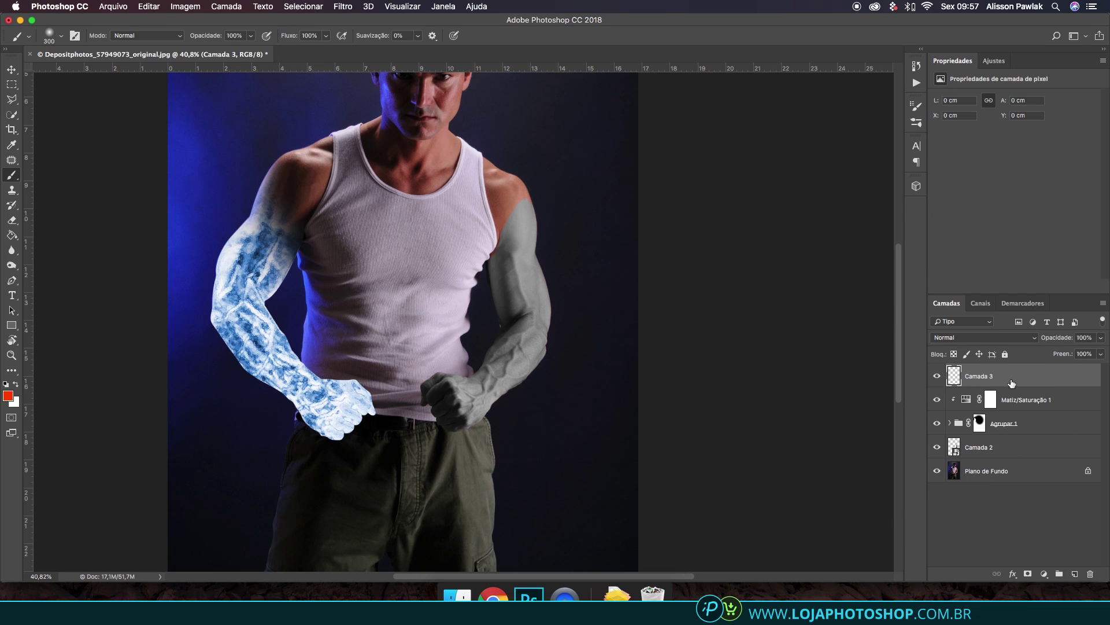
pyautogui.rightClick(1014, 382)
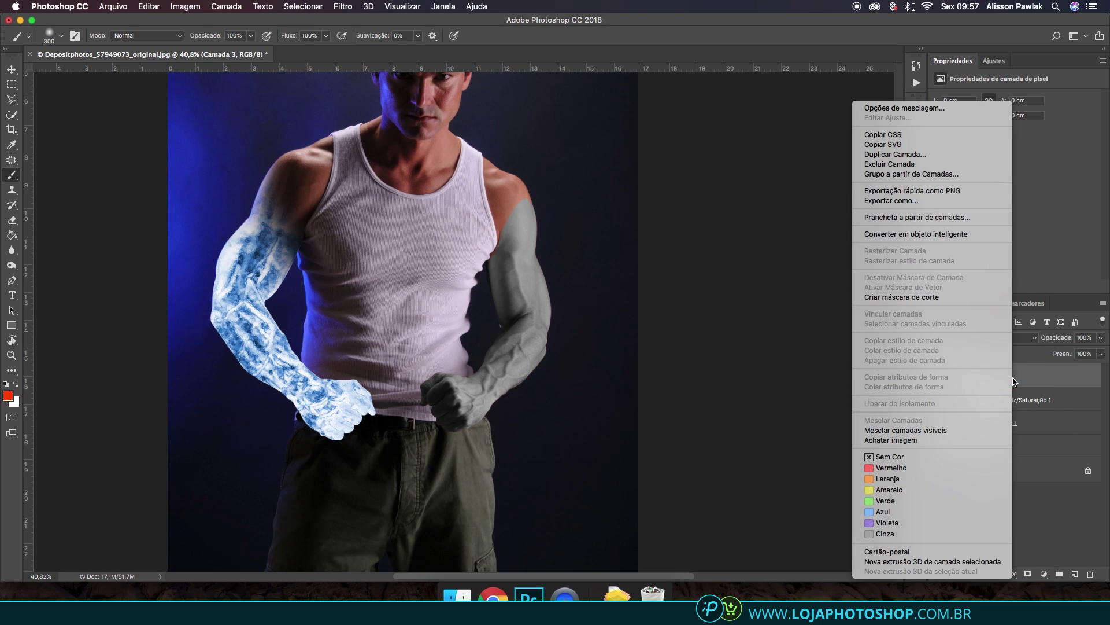
pyautogui.click(949, 297)
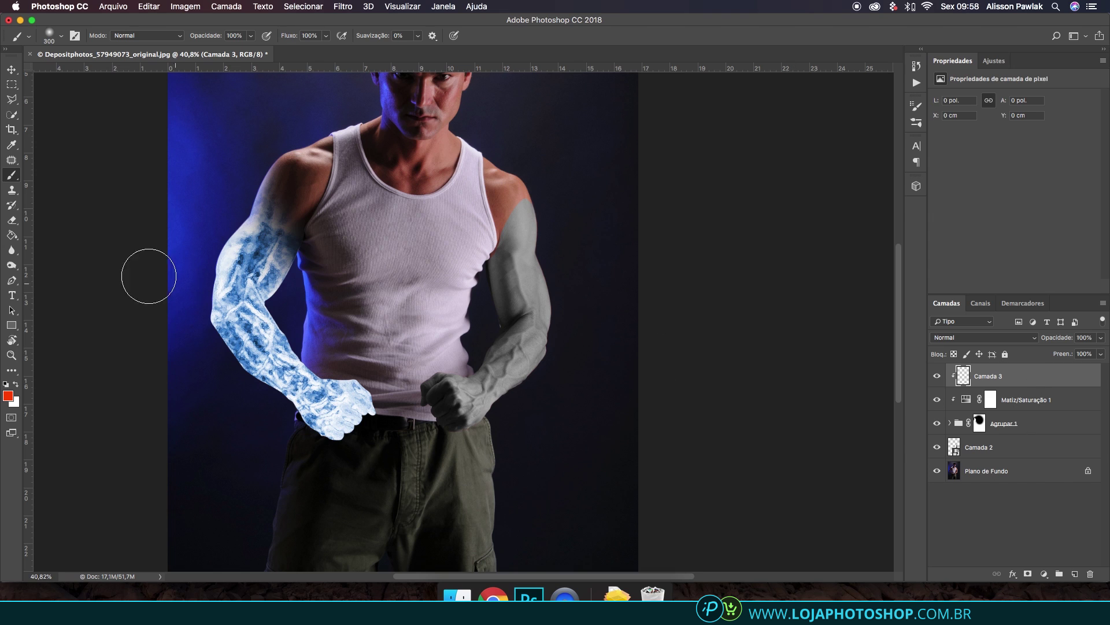
# Step: Set the foreground color to white and the brush to 11% opacity and 64% flow
pyautogui.click(8, 396)
pyautogui.moveTo(677, 197); pyautogui.dragTo(656, 186)
pyautogui.click(960, 170)
pyautogui.click(250, 35)
pyautogui.moveTo(252, 50); pyautogui.dragTo(203, 51)
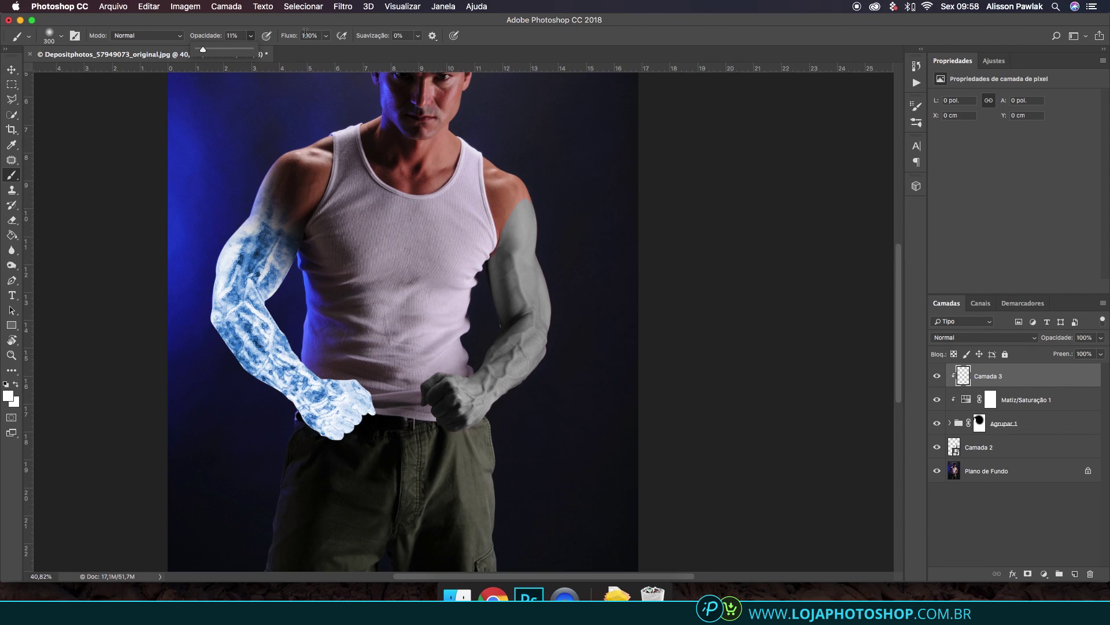
pyautogui.click(326, 36)
pyautogui.moveTo(327, 50); pyautogui.dragTo(309, 50)
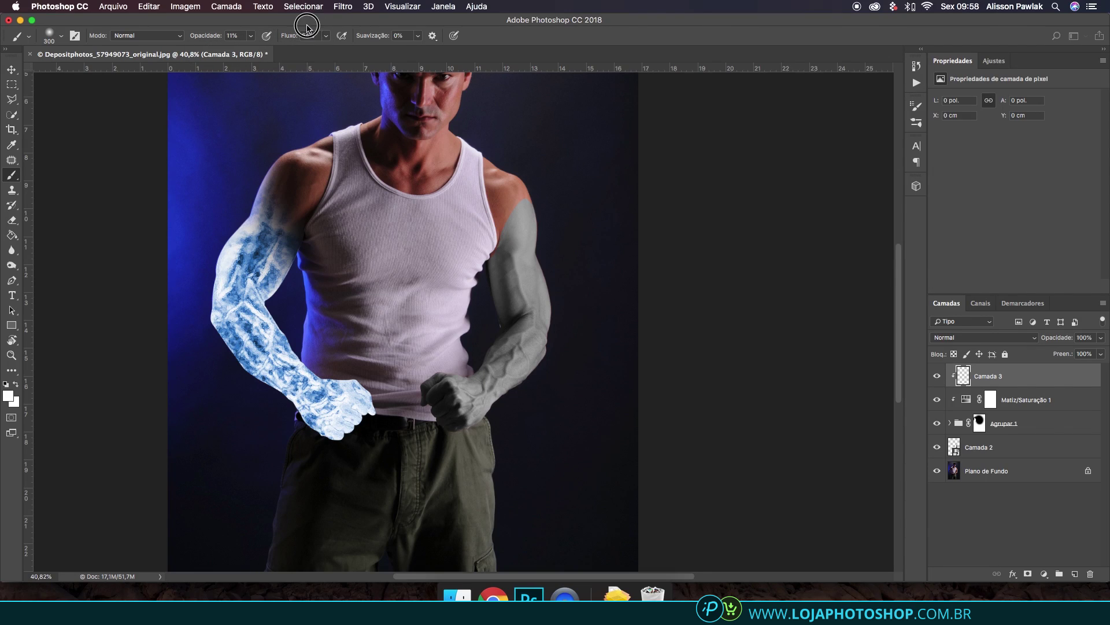
# Step: Paint faint white highlights over the ice hand and forearm on Camada 3, reducing the brush to 60 px, and compare the layer on and off
pyautogui.press('[')
pyautogui.press('[')
pyautogui.press('[')
pyautogui.press('[')
pyautogui.press('[')
pyautogui.moveTo(329, 415)
pyautogui.mouseDown()
pyautogui.moveTo(355, 403)
pyautogui.moveTo(330, 391)
pyautogui.mouseUp()
pyautogui.moveTo(277, 361); pyautogui.dragTo(248, 315)
pyautogui.click(937, 376)
pyautogui.click(938, 376)
pyautogui.press('[')
pyautogui.press('[')
pyautogui.press('[')
pyautogui.press('[')
pyautogui.press('[')
pyautogui.click(937, 375)
pyautogui.click(937, 375)
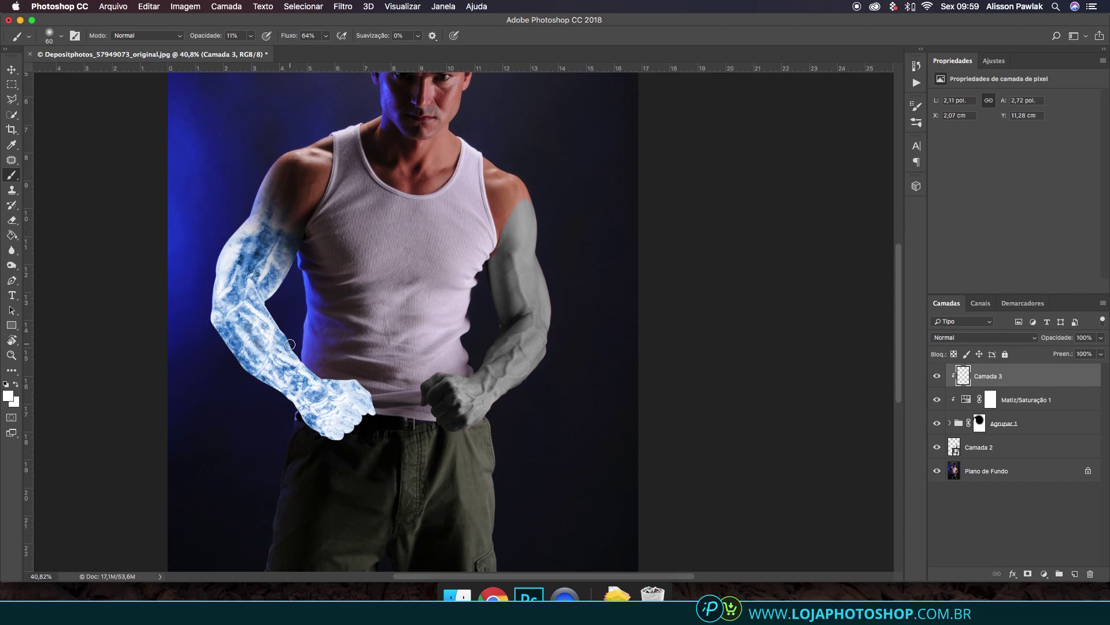
# Step: Compare Agrupar 1 on and off, and give it a Brilho Externo effect in the blue 5595d5 sampled from the ice arm
pyautogui.click(1035, 425)
pyautogui.click(937, 424)
pyautogui.click(937, 424)
pyautogui.click(938, 424)
pyautogui.click(937, 424)
pyautogui.doubleClick(1052, 425)
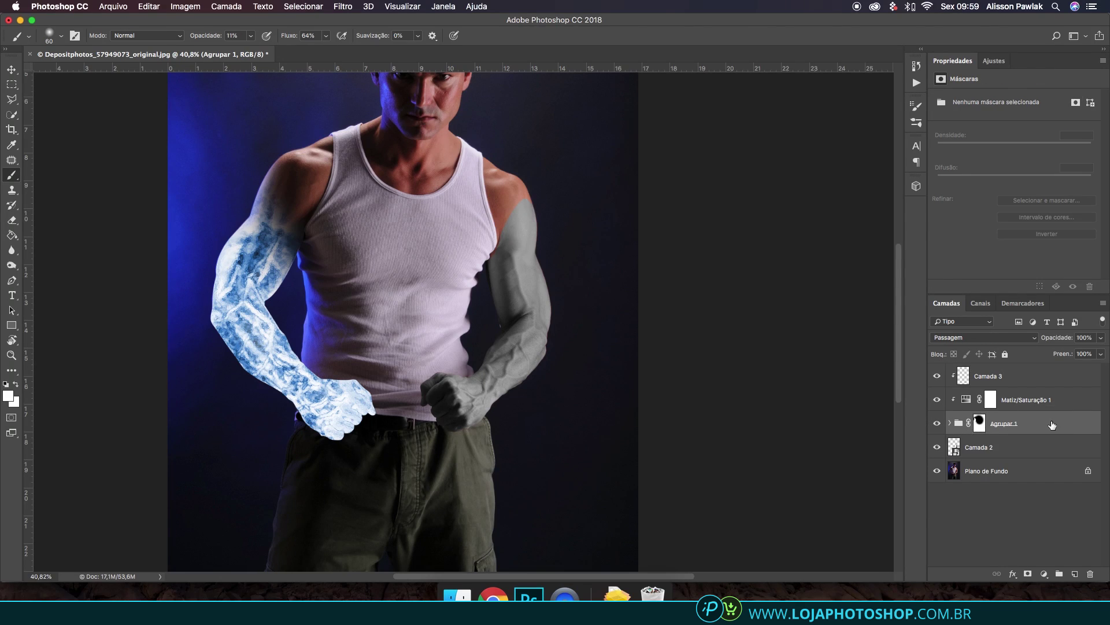
pyautogui.moveTo(746, 222); pyautogui.dragTo(685, 116)
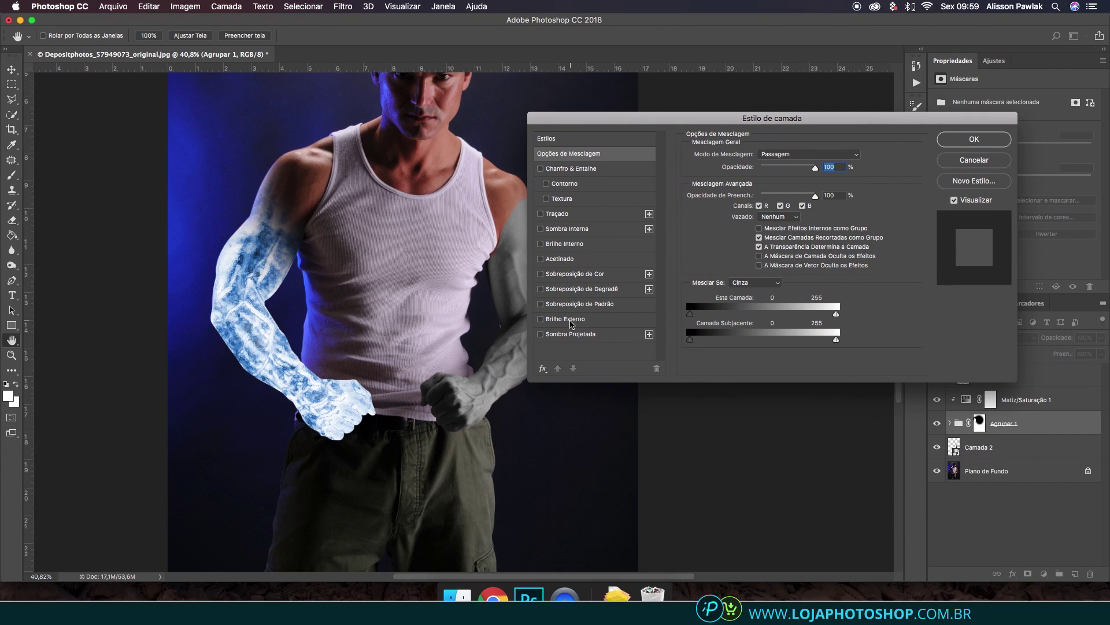
pyautogui.click(575, 321)
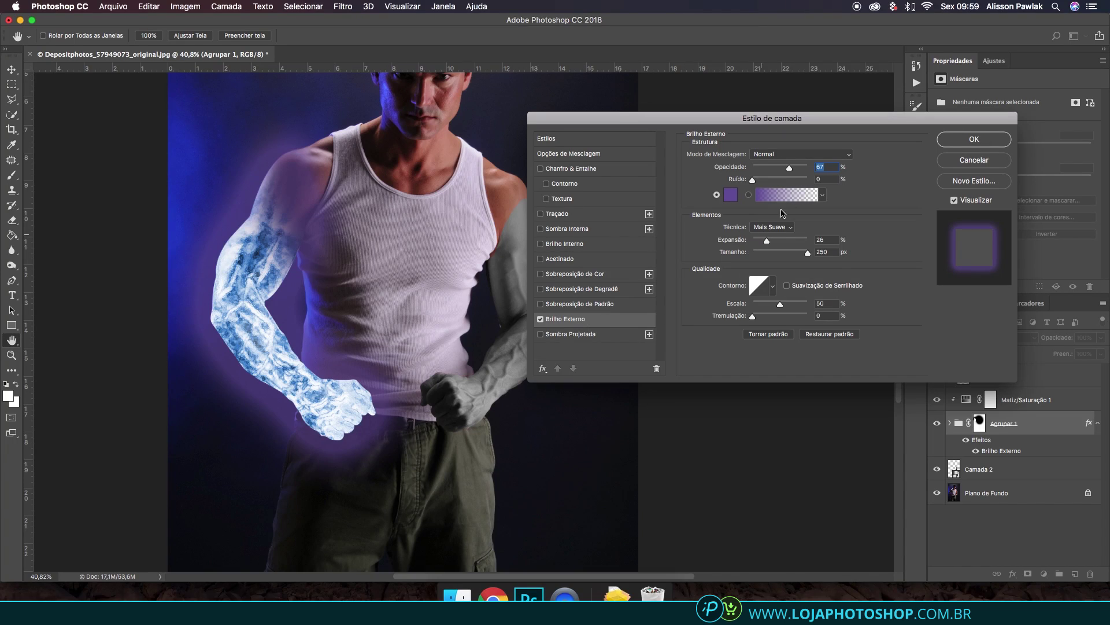
pyautogui.click(732, 195)
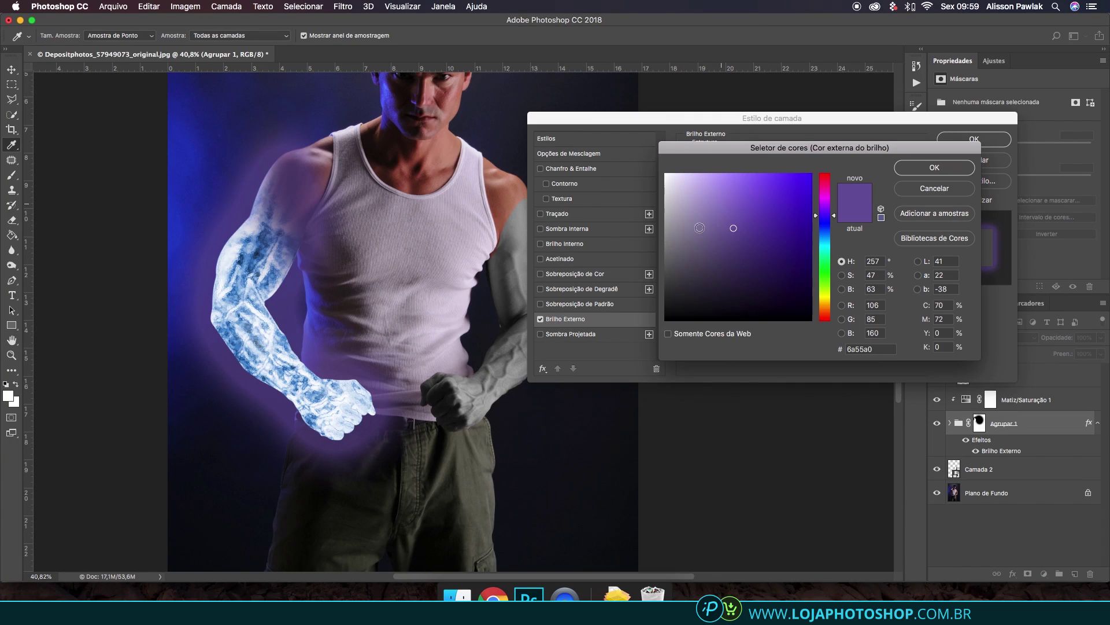
pyautogui.click(248, 350)
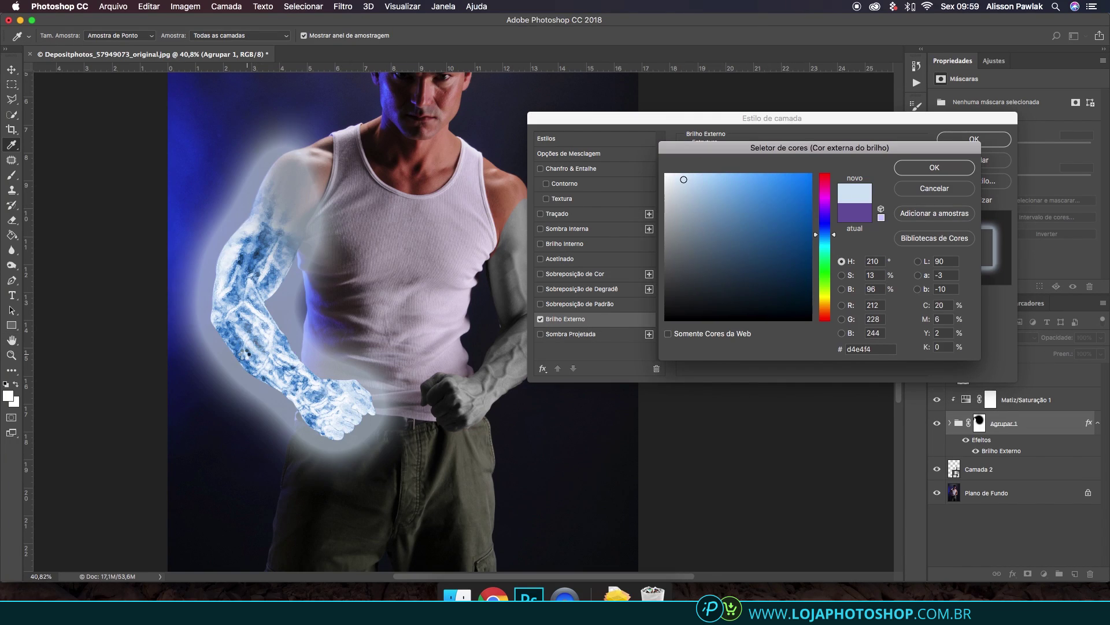
pyautogui.click(243, 344)
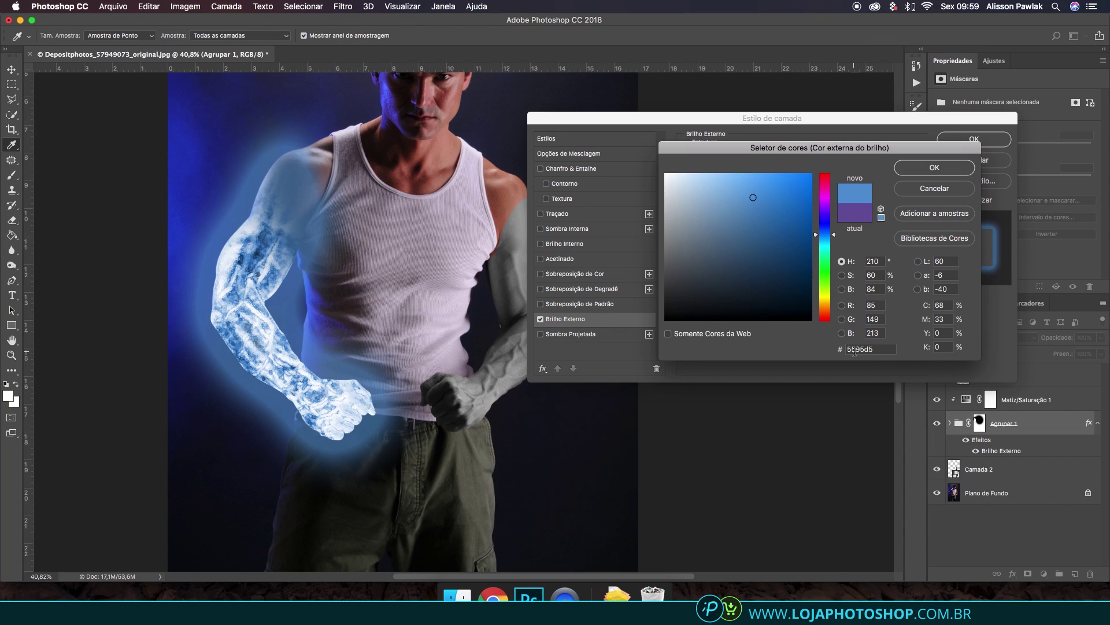
pyautogui.click(952, 170)
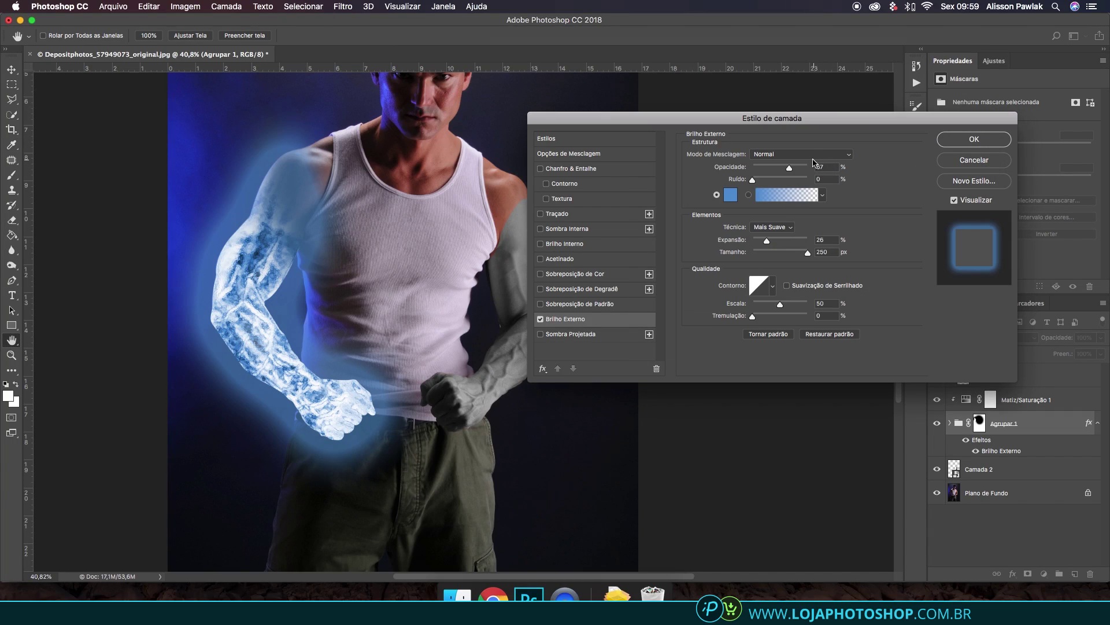
# Step: Set Agrupar 1's outer glow to Divisão blending with 35% opacity, 5% spread and a size of 142 px
pyautogui.click(812, 155)
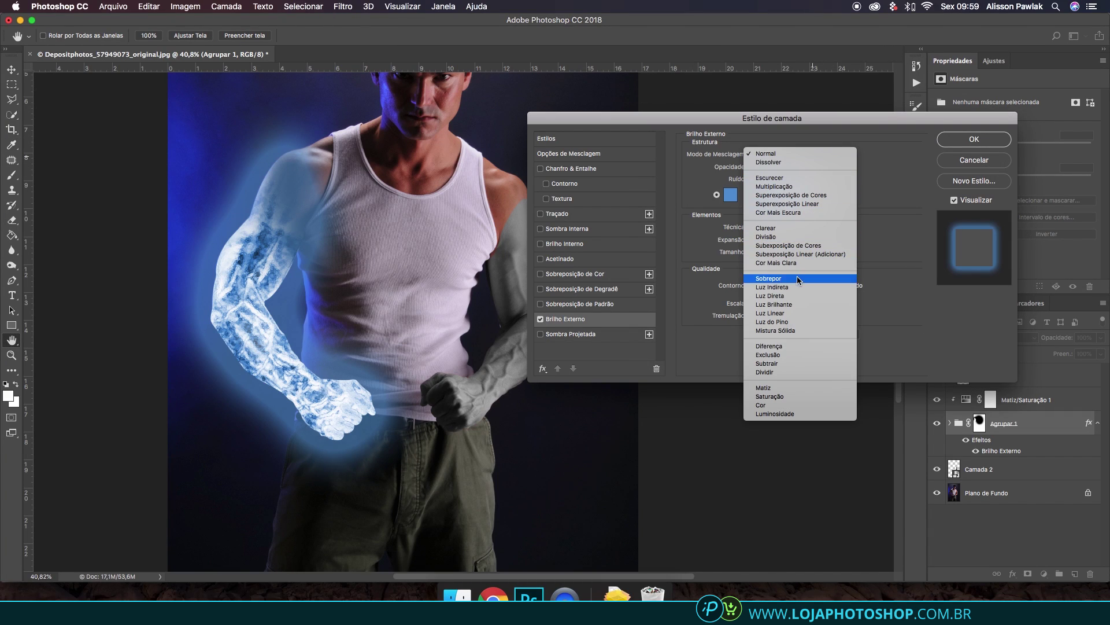
pyautogui.click(785, 237)
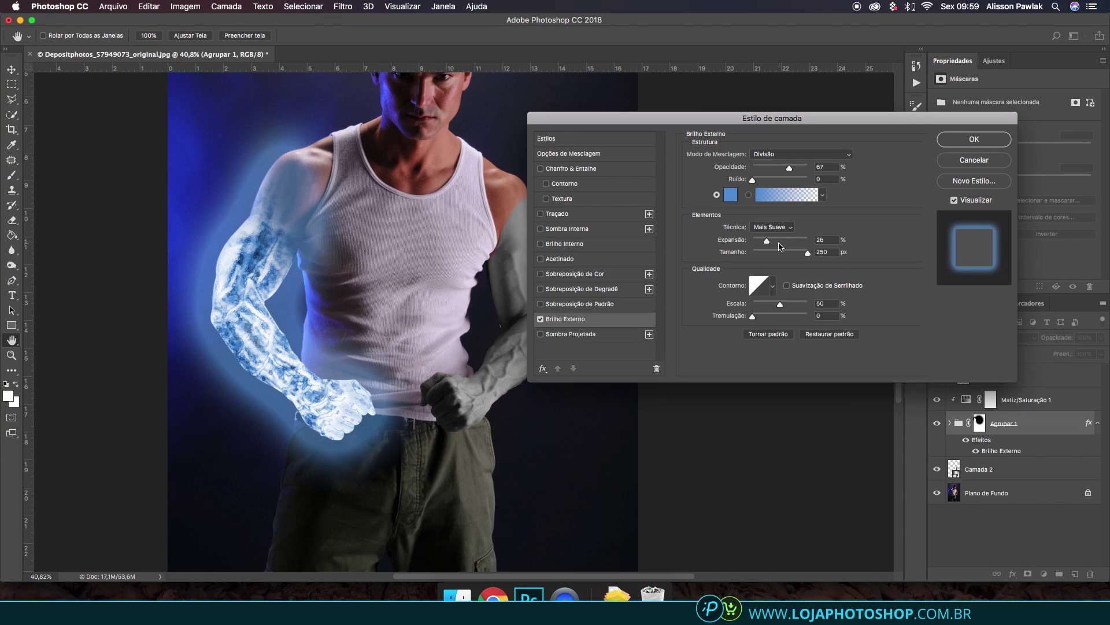
pyautogui.click(769, 244)
pyautogui.moveTo(788, 168); pyautogui.dragTo(772, 171)
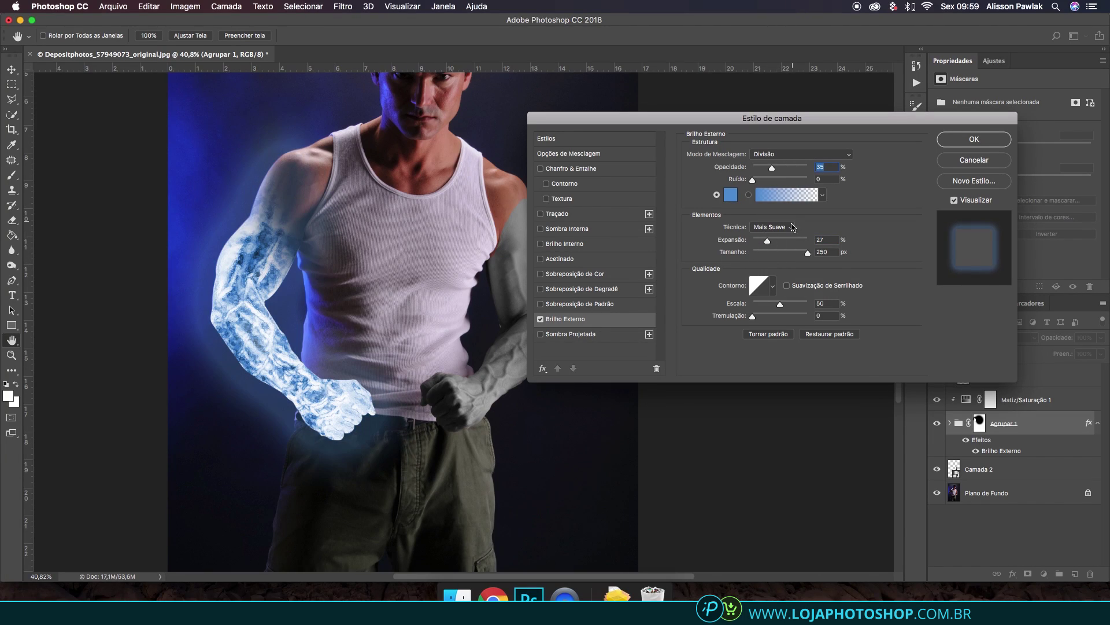
pyautogui.click(757, 241)
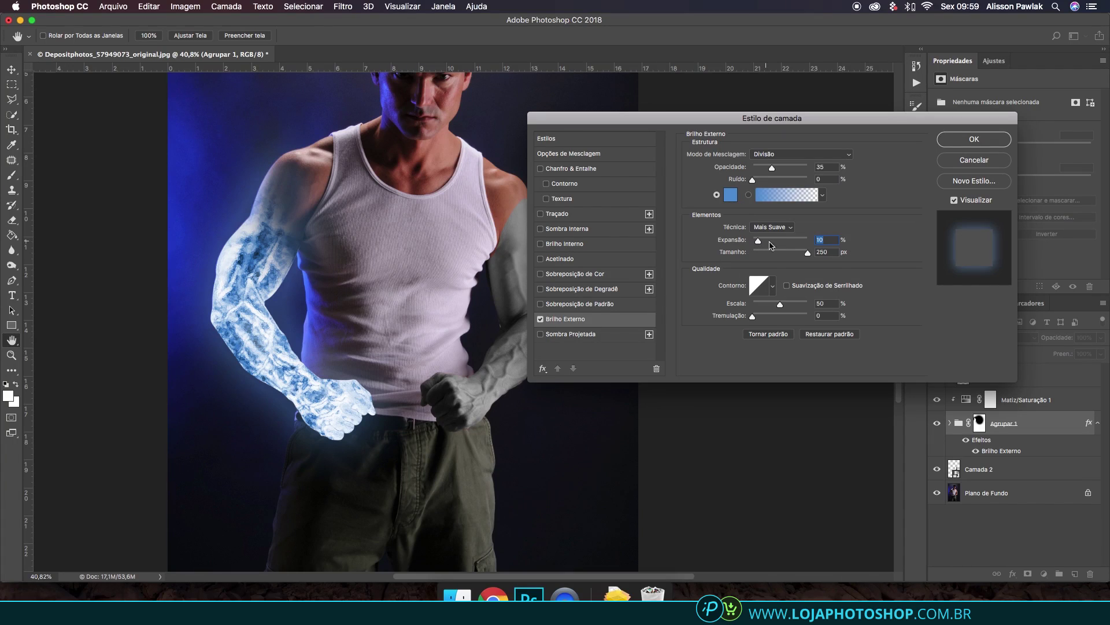
pyautogui.moveTo(795, 254); pyautogui.dragTo(785, 252)
pyautogui.click(755, 241)
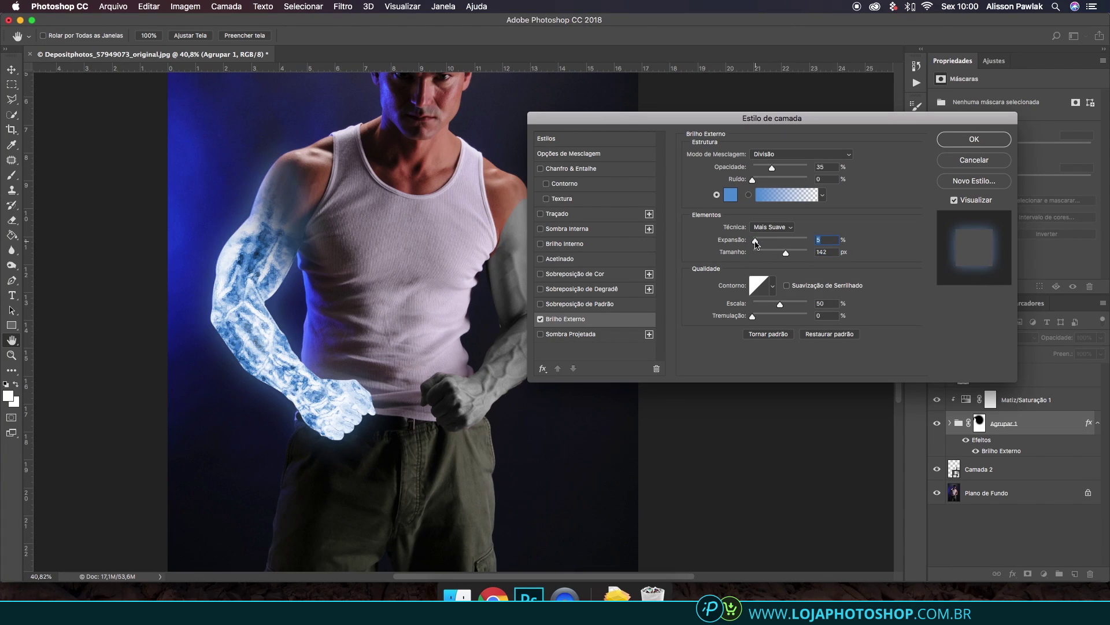
# Step: Choose a lighter blue for the outer glow, set 29% opacity, 0% spread and 155 px size, and compare it on and off
pyautogui.click(730, 195)
pyautogui.moveTo(753, 191)
pyautogui.mouseDown()
pyautogui.moveTo(746, 184)
pyautogui.moveTo(766, 170)
pyautogui.mouseUp()
pyautogui.click(900, 168)
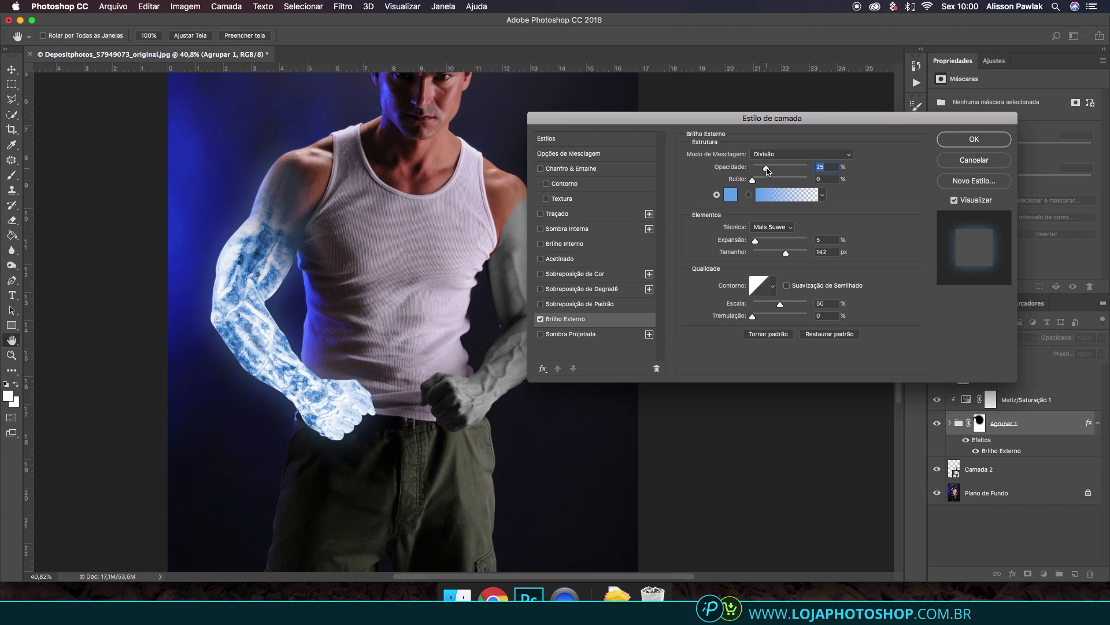
pyautogui.moveTo(755, 241); pyautogui.dragTo(792, 256)
pyautogui.click(542, 320)
pyautogui.click(542, 320)
pyautogui.moveTo(768, 169); pyautogui.dragTo(771, 169)
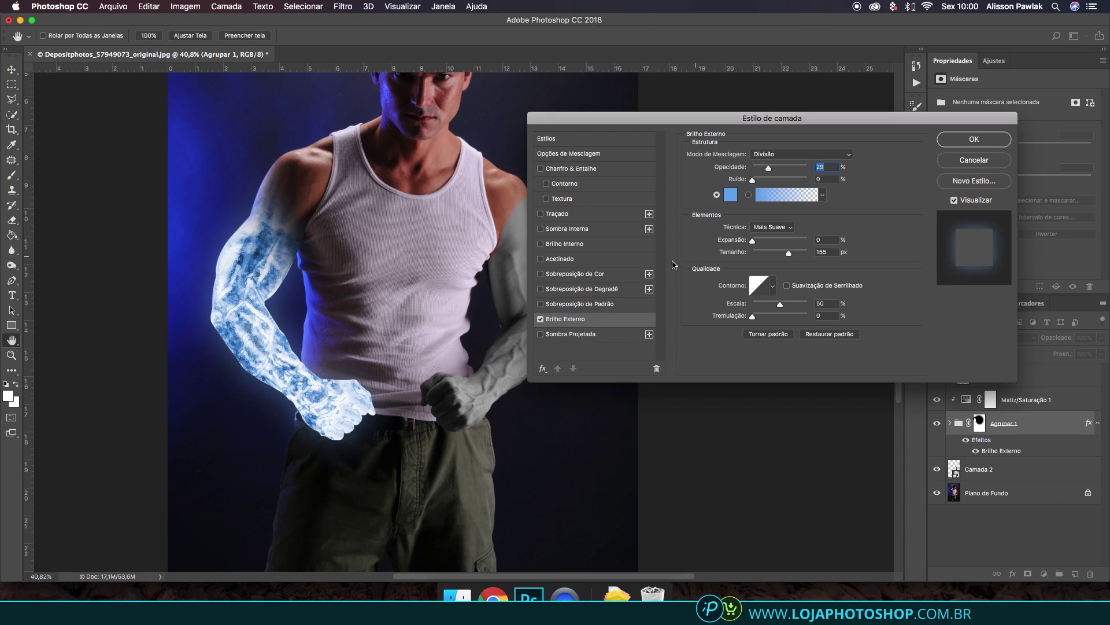
pyautogui.click(541, 319)
pyautogui.click(541, 320)
# Step: Add a Brilho Interno effect to Agrupar 1 with a light blue colour, Centro origin, 25% opacity and a size of 5 px
pyautogui.click(573, 244)
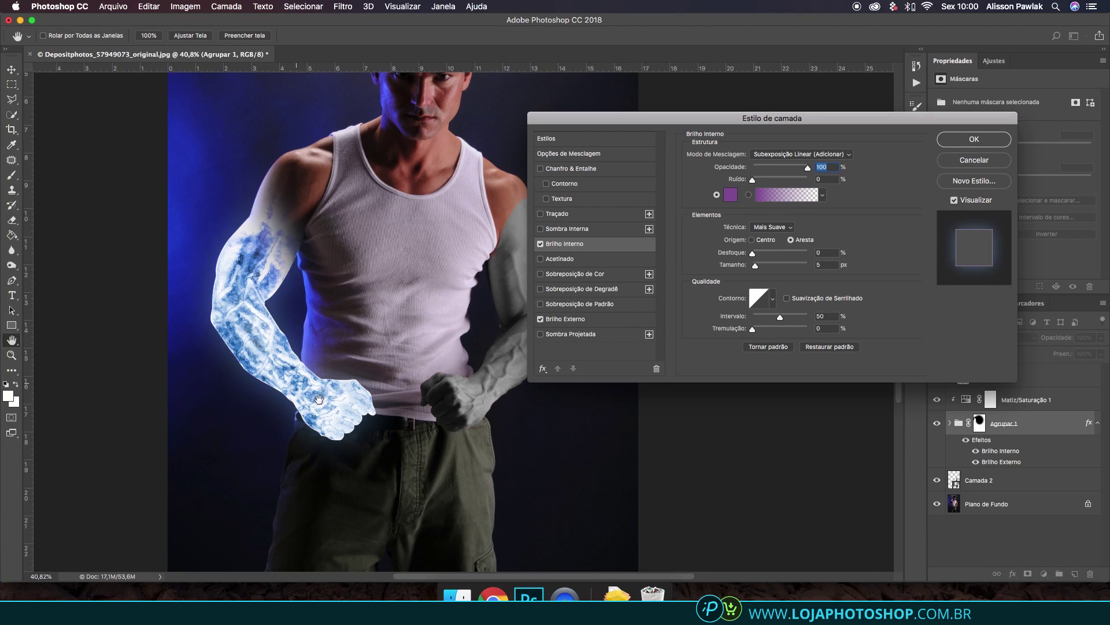
pyautogui.click(752, 240)
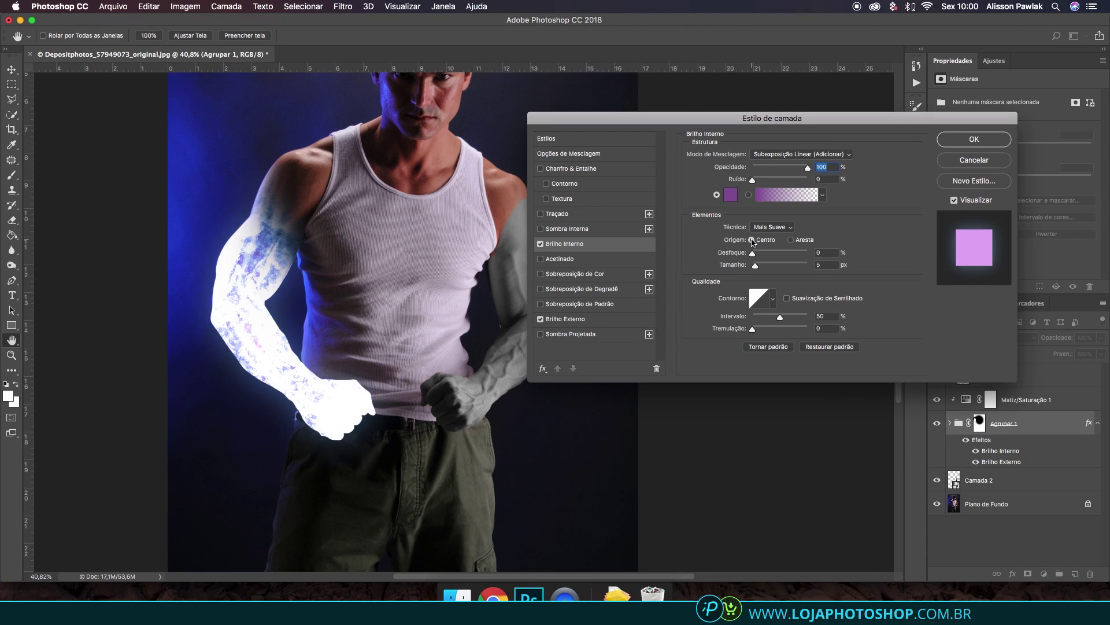
pyautogui.moveTo(792, 167); pyautogui.dragTo(778, 167)
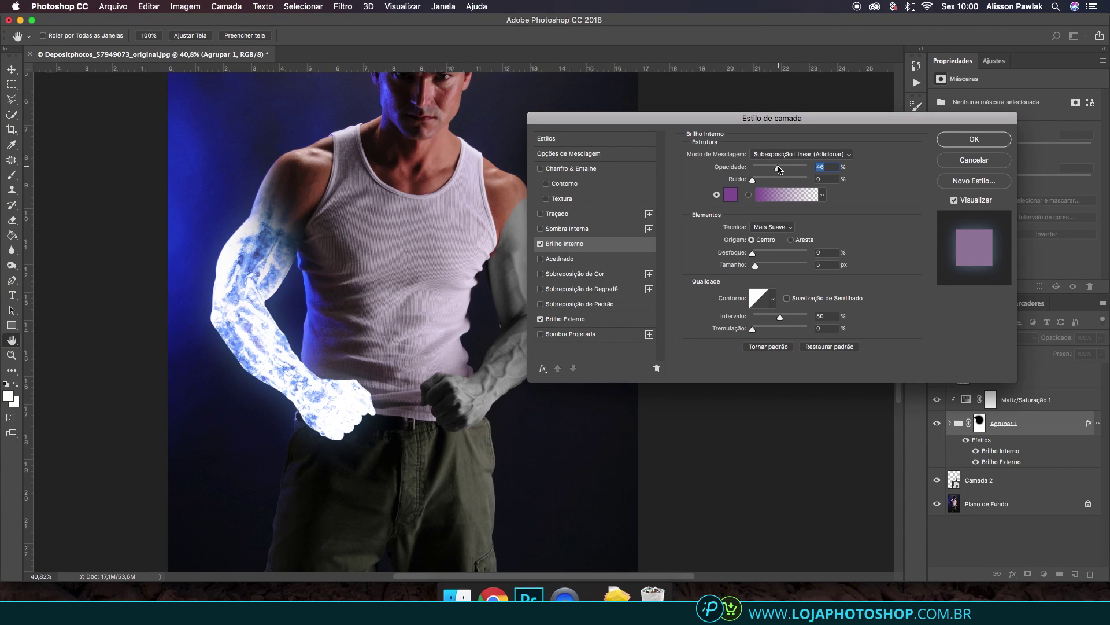
pyautogui.click(731, 196)
pyautogui.moveTo(788, 208)
pyautogui.mouseDown()
pyautogui.moveTo(746, 185)
pyautogui.moveTo(768, 171)
pyautogui.mouseUp()
pyautogui.click(820, 236)
pyautogui.click(739, 183)
pyautogui.click(908, 171)
pyautogui.moveTo(755, 265)
pyautogui.mouseDown()
pyautogui.moveTo(786, 266)
pyautogui.moveTo(755, 265)
pyautogui.mouseUp()
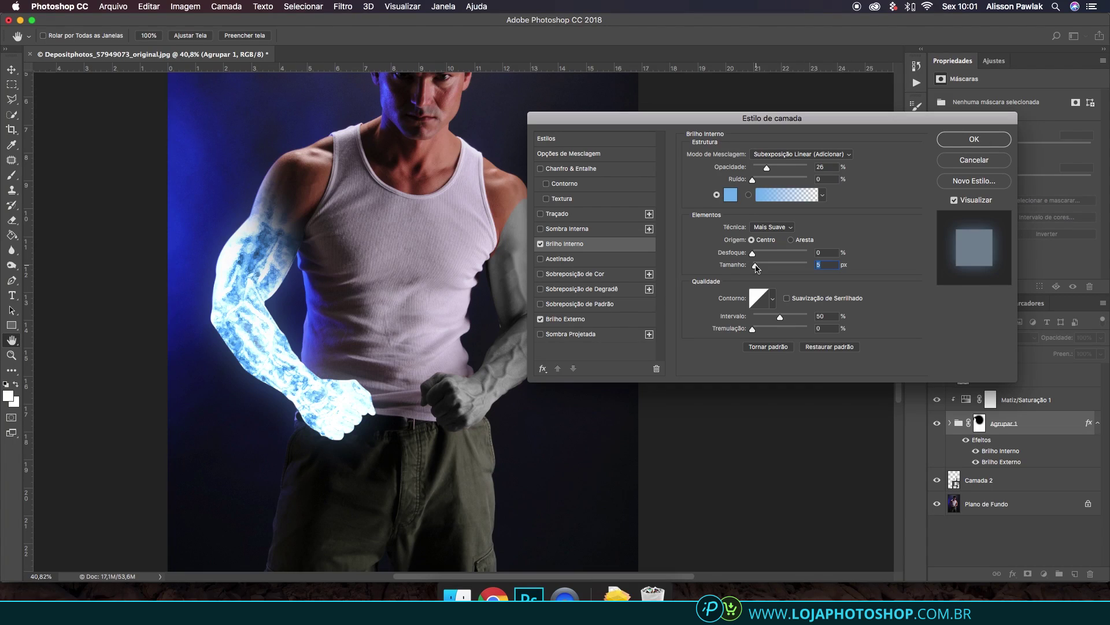
# Step: Change the inner glow to Sobrepor blending with 42% opacity and a size of 1 px
pyautogui.click(837, 160)
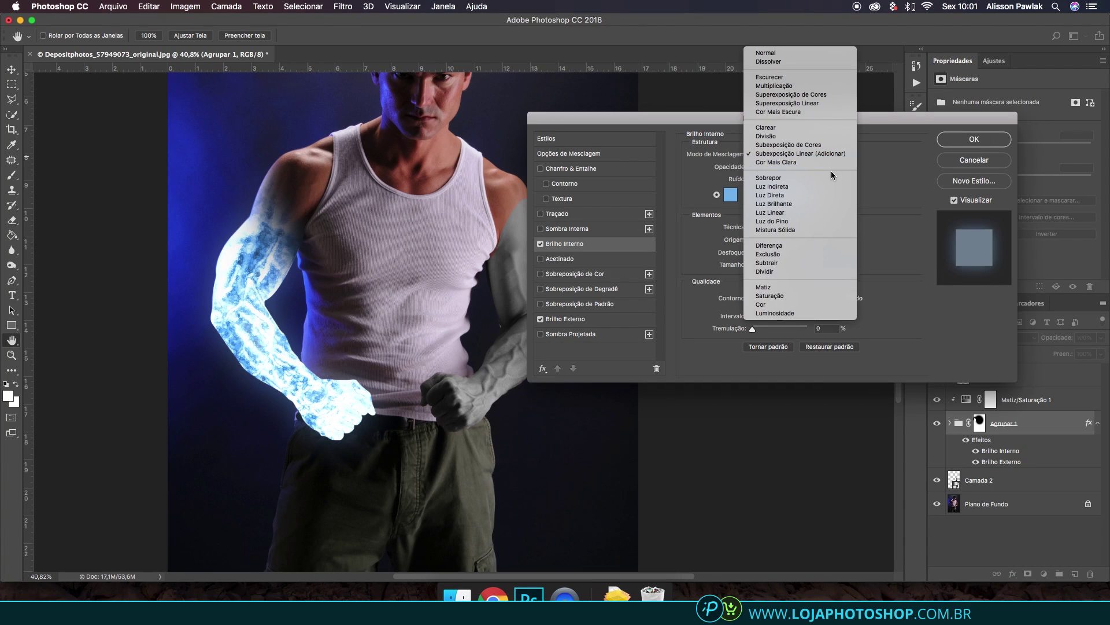
pyautogui.click(823, 180)
pyautogui.moveTo(772, 167); pyautogui.dragTo(788, 167)
pyautogui.moveTo(753, 254); pyautogui.dragTo(752, 254)
pyautogui.moveTo(755, 266)
pyautogui.mouseDown()
pyautogui.moveTo(743, 269)
pyautogui.moveTo(754, 265)
pyautogui.mouseUp()
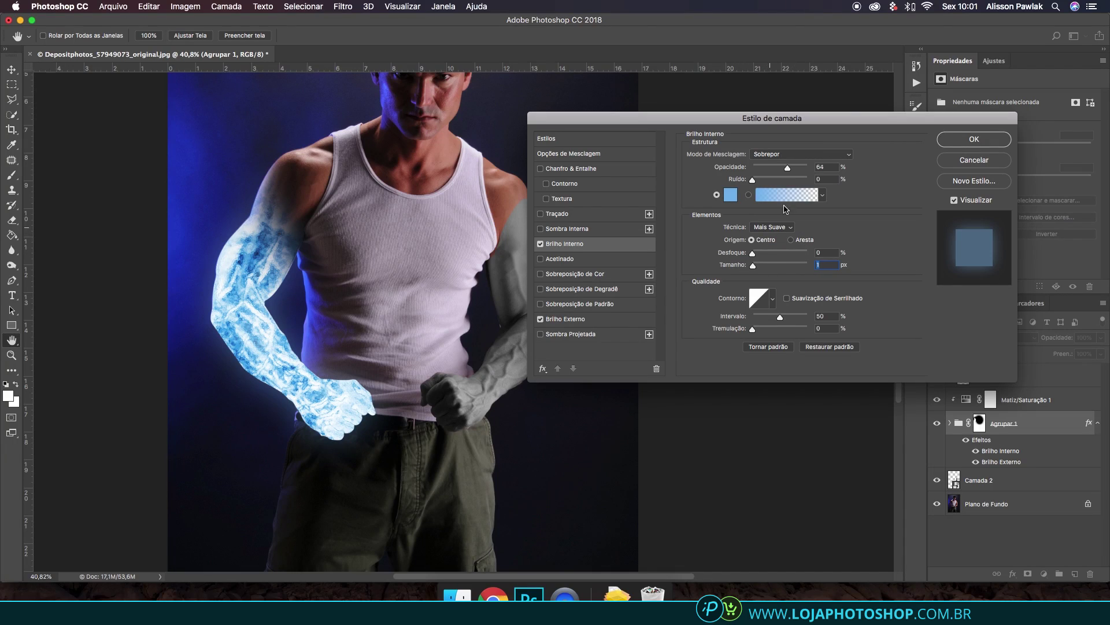
pyautogui.moveTo(789, 169); pyautogui.dragTo(776, 171)
# Step: Compare Aresta and Centro origins, keep Centro at 40% opacity, raise the inner glow's size slightly, and apply the layer style
pyautogui.click(791, 239)
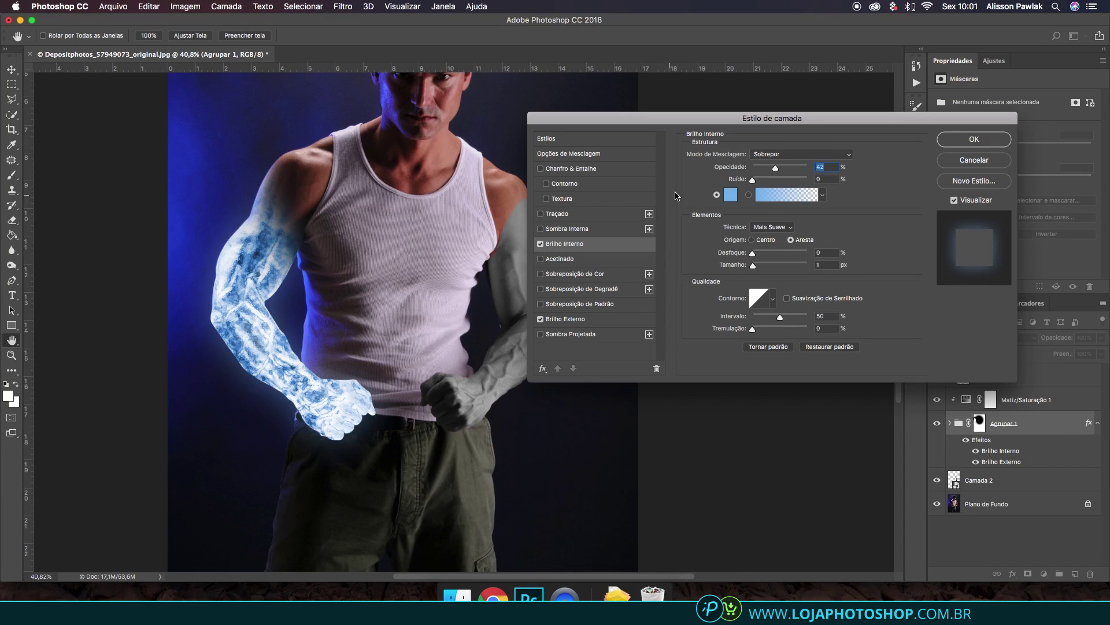
pyautogui.moveTo(776, 168); pyautogui.dragTo(829, 166)
pyautogui.click(775, 168)
pyautogui.click(763, 238)
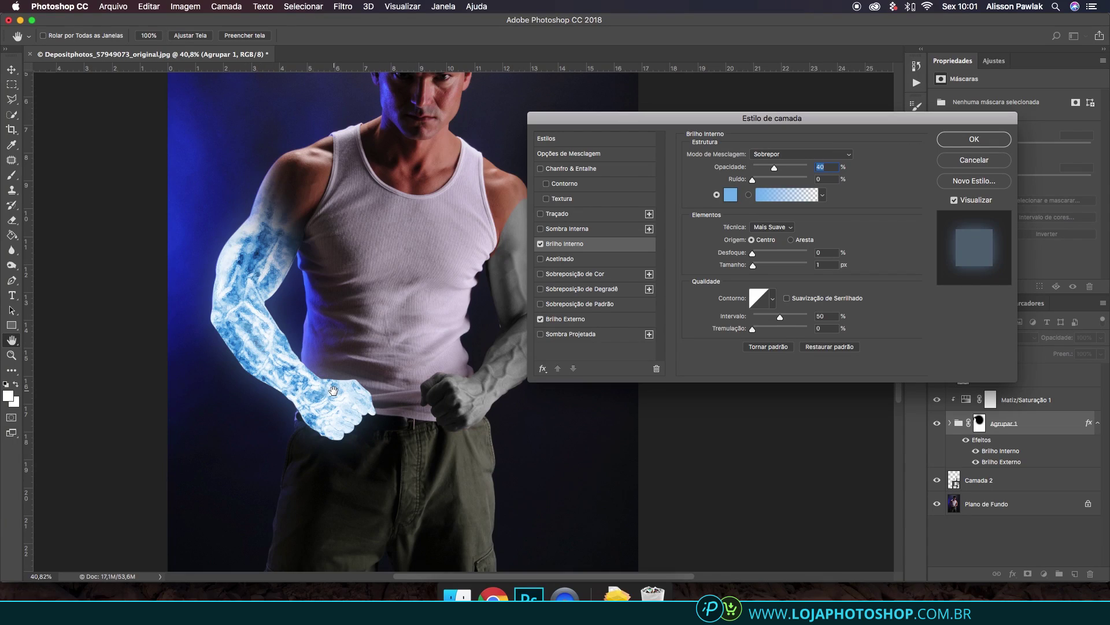
pyautogui.moveTo(752, 264)
pyautogui.mouseDown()
pyautogui.moveTo(776, 258)
pyautogui.moveTo(723, 267)
pyautogui.moveTo(810, 264)
pyautogui.moveTo(755, 267)
pyautogui.mouseUp()
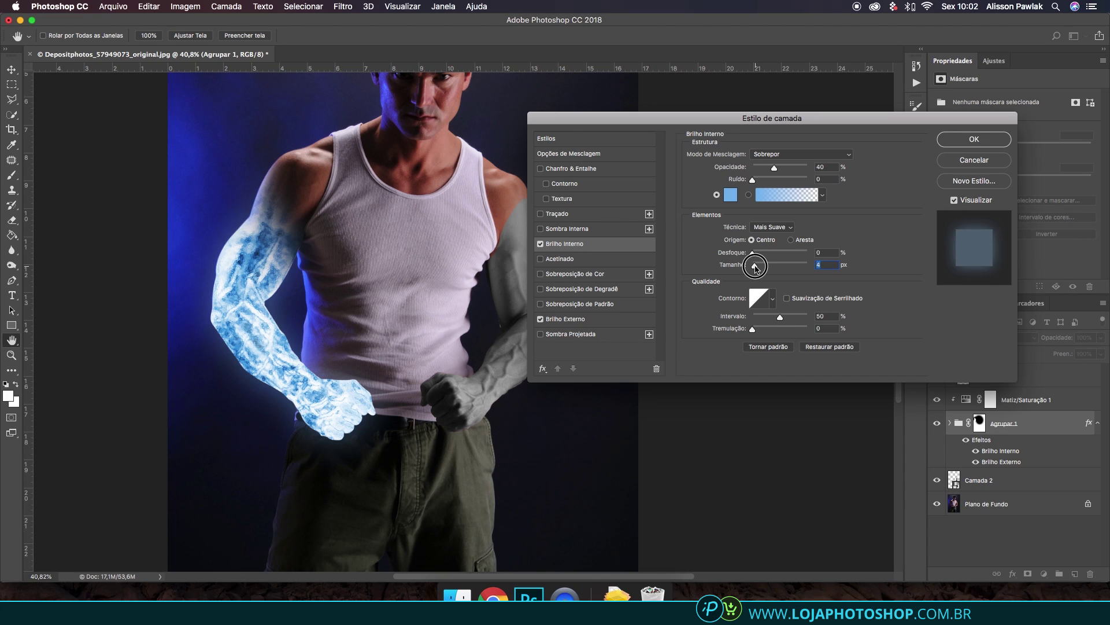
pyautogui.moveTo(755, 266); pyautogui.dragTo(757, 267)
pyautogui.click(940, 144)
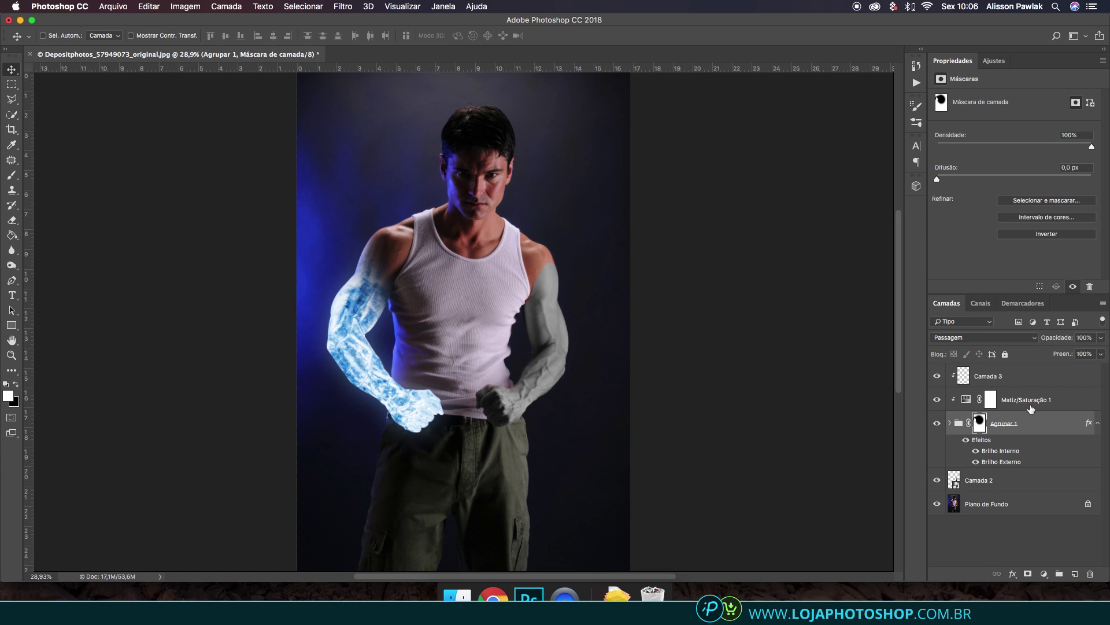
# Step: Paste the copied particles on a new layer above Camada 3 and move them over the shoulder of the ice arm
pyautogui.click(1033, 384)
pyautogui.press('super+v')
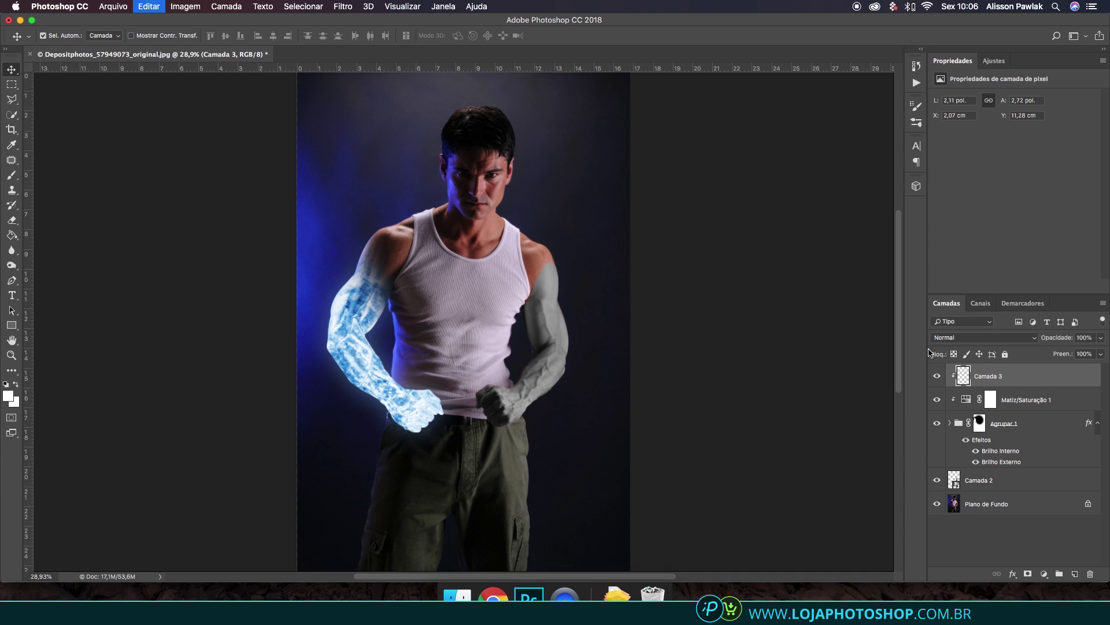
pyautogui.click(657, 339)
pyautogui.moveTo(569, 316); pyautogui.dragTo(442, 269)
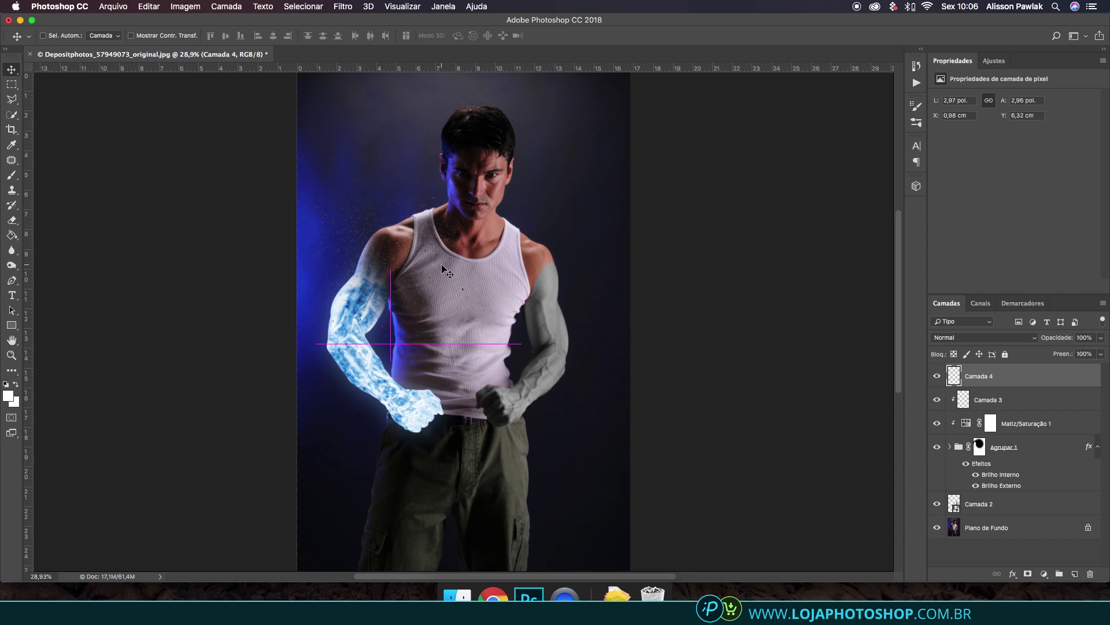
# Step: Give Camada 4 a Sobreposição de Cor effect in white ffffff
pyautogui.doubleClick(1056, 377)
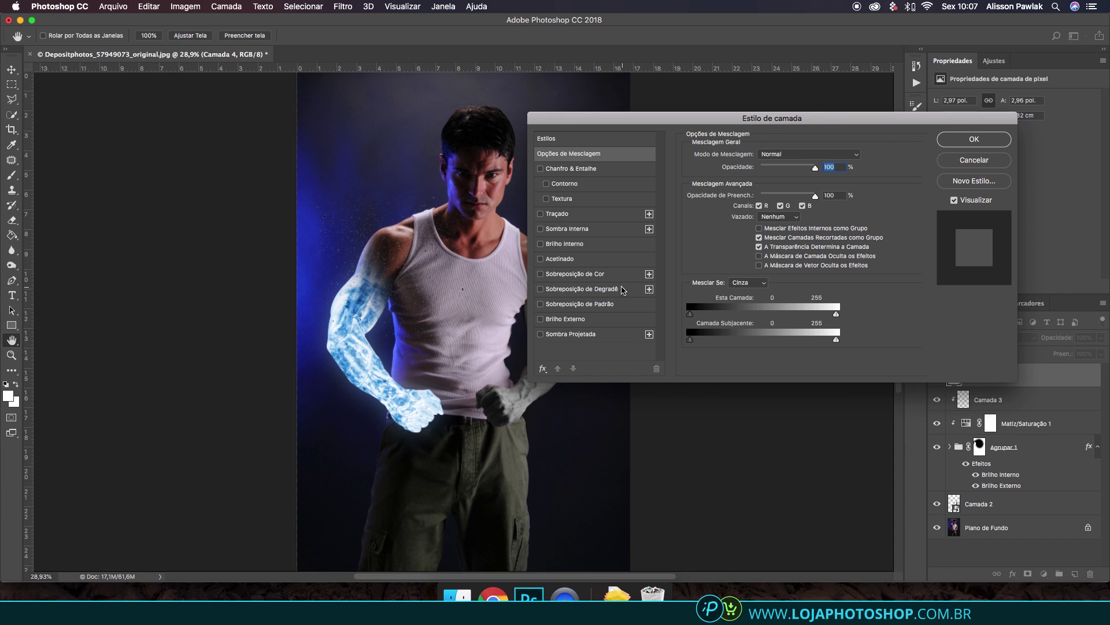
pyautogui.click(602, 277)
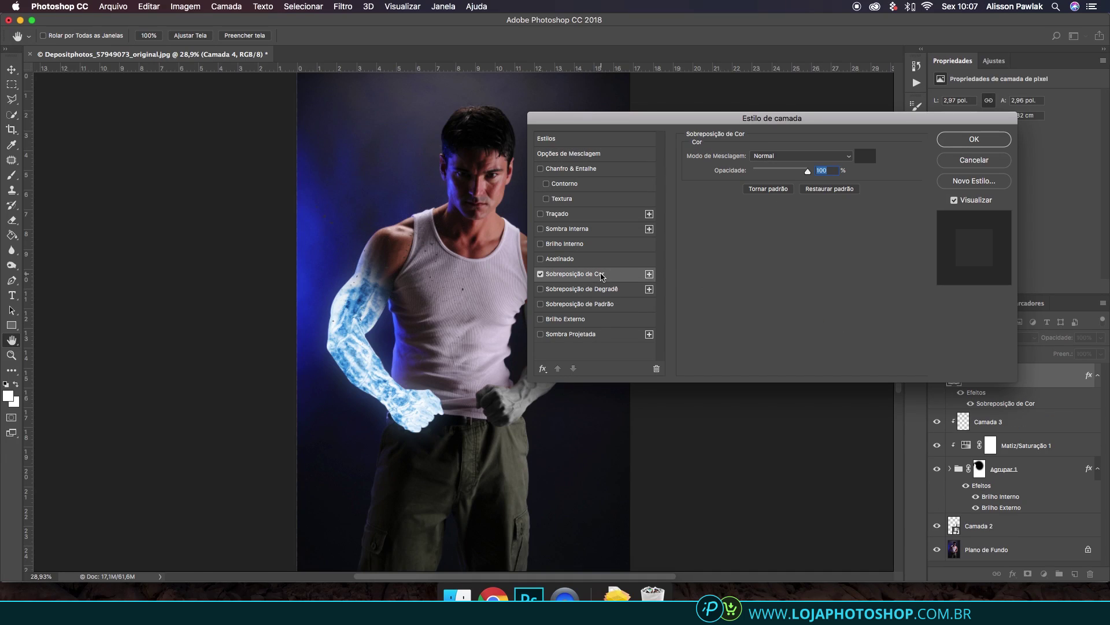
pyautogui.click(865, 156)
pyautogui.click(666, 174)
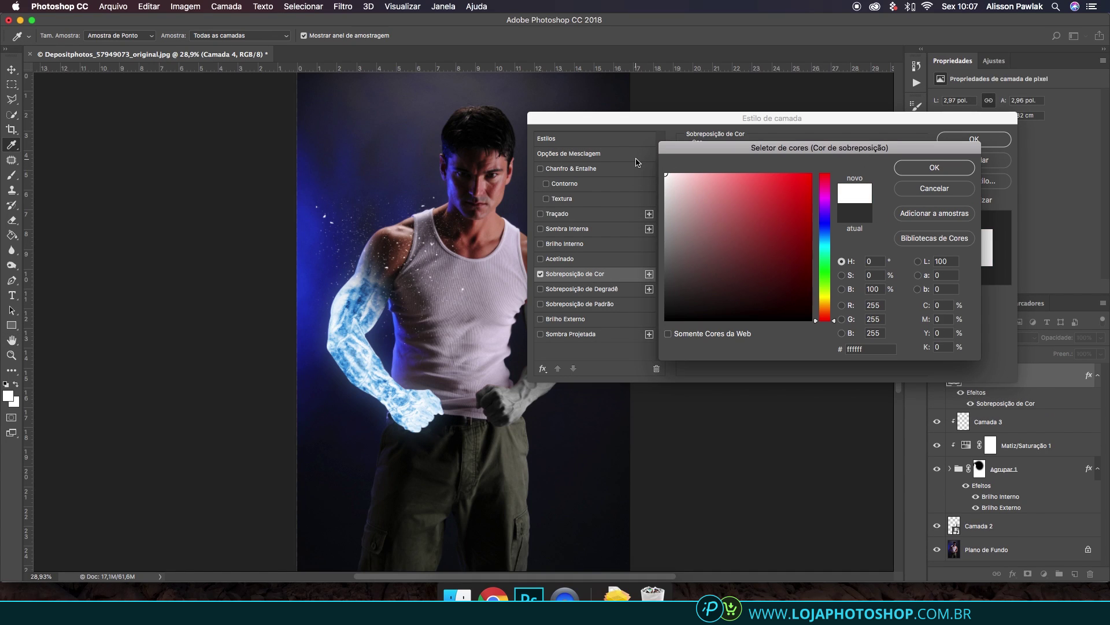
pyautogui.click(935, 167)
pyautogui.click(974, 139)
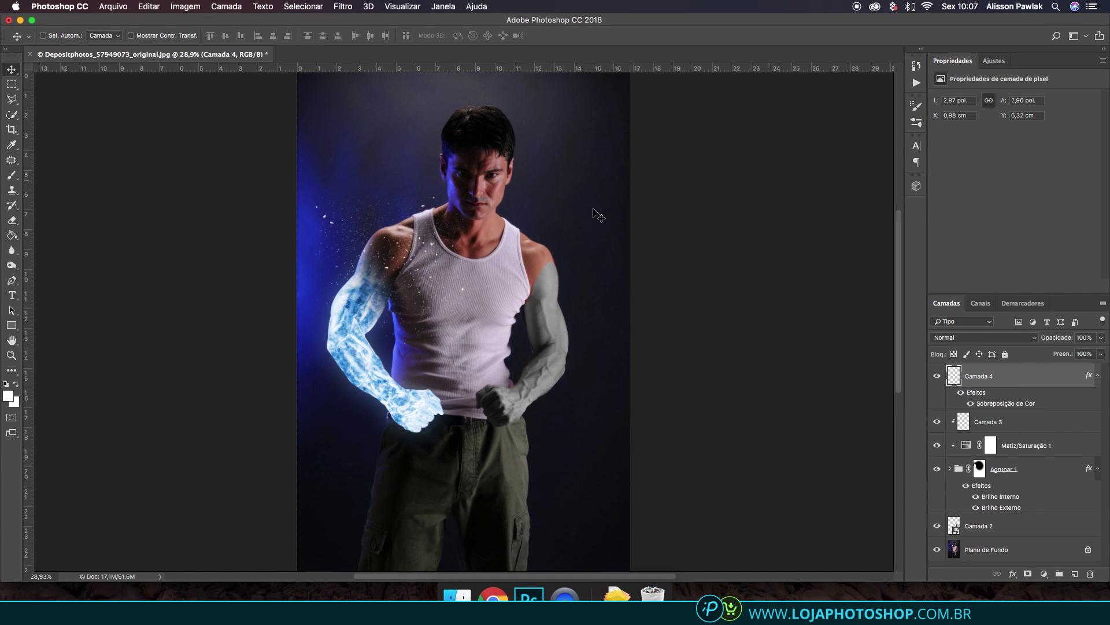
# Step: Move the white particles onto the upper ice arm and scale them to about 62%
pyautogui.moveTo(387, 259); pyautogui.dragTo(376, 310)
pyautogui.scroll(3, 359, 324)
pyautogui.hotkey('ctrl', 't')
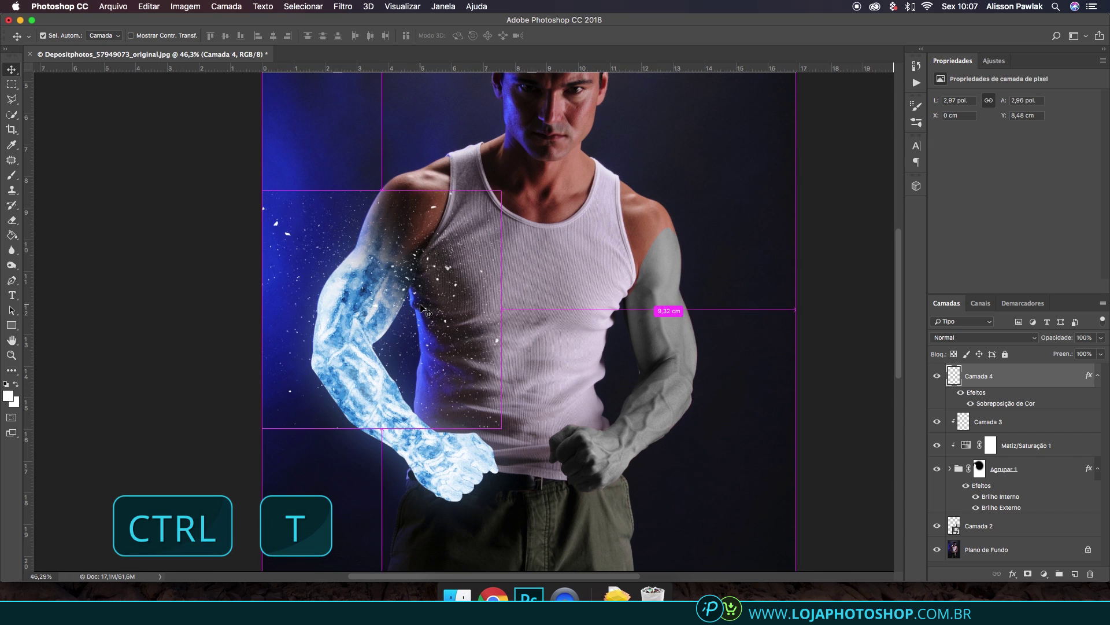
pyautogui.moveTo(501, 191); pyautogui.dragTo(467, 207)
pyautogui.moveTo(434, 242); pyautogui.dragTo(423, 247)
pyautogui.moveTo(461, 214); pyautogui.dragTo(448, 231)
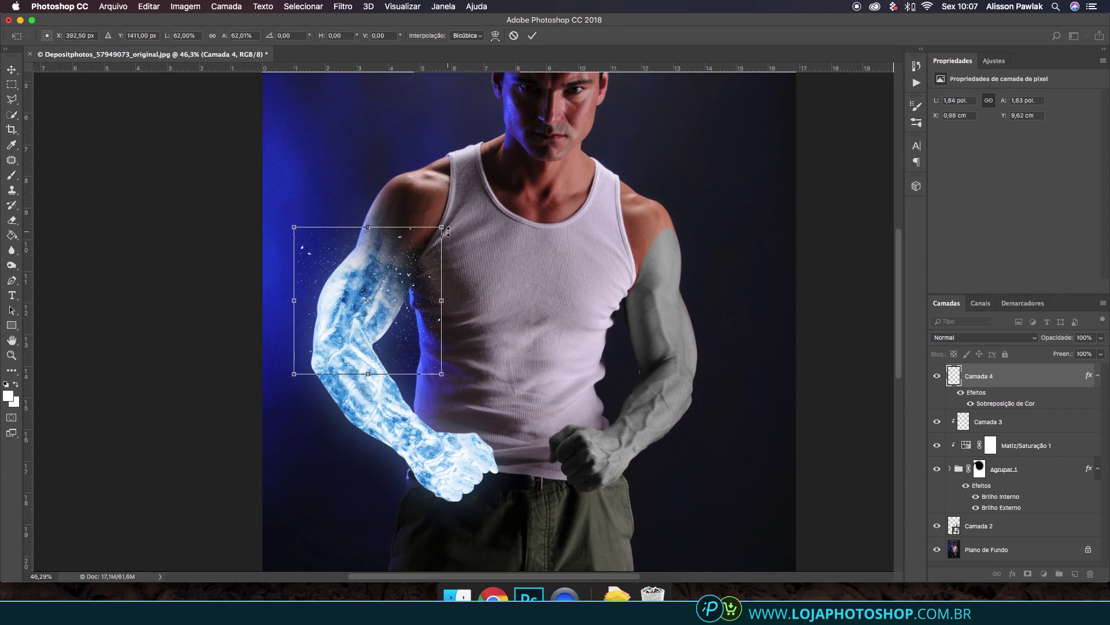
pyautogui.press('Return')
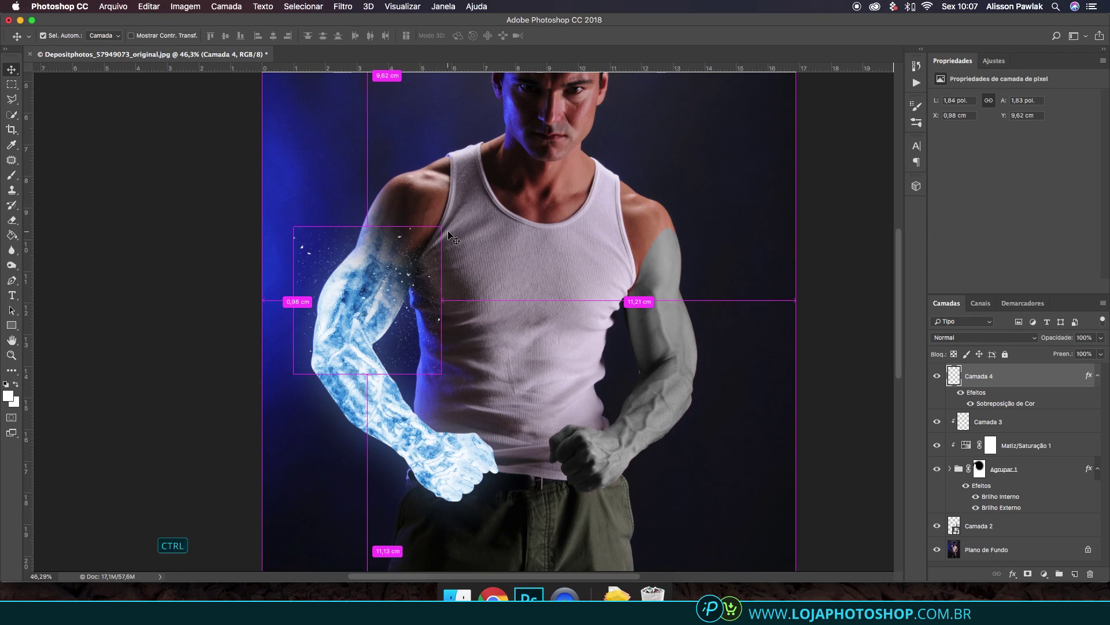
# Step: Duplicate Camada 4 and place the copy around the ice forearm and fist, scaled to about 136% and rotated about -36°
pyautogui.hotkey('ctrl', 'j')
pyautogui.moveTo(409, 279); pyautogui.dragTo(426, 422)
pyautogui.hotkey('ctrl', 't')
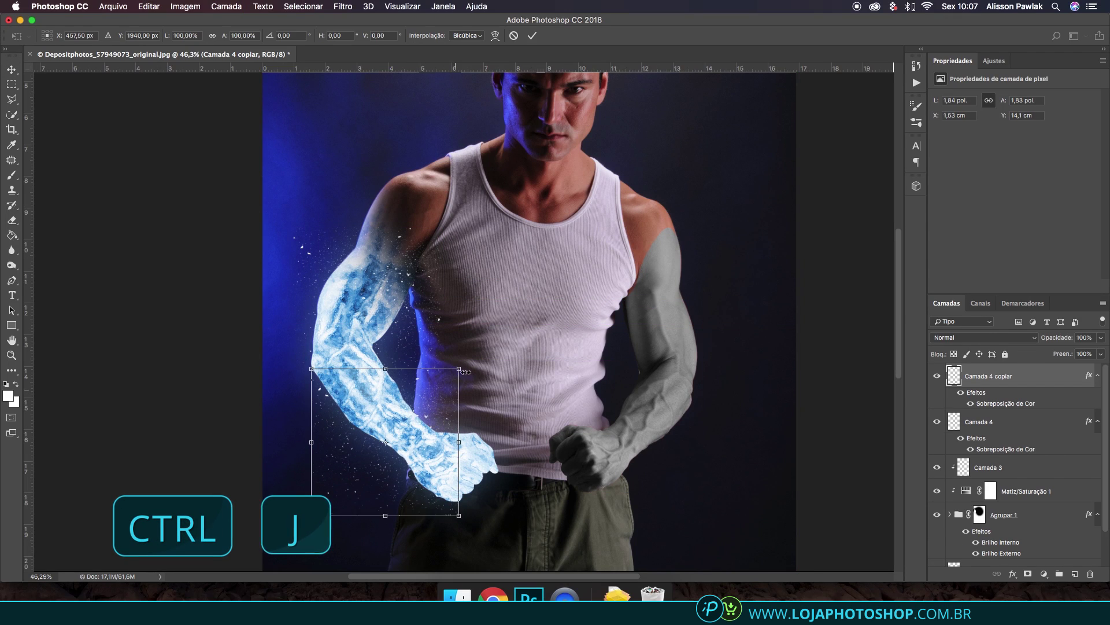
pyautogui.moveTo(471, 359); pyautogui.dragTo(448, 278)
pyautogui.moveTo(387, 360); pyautogui.dragTo(404, 357)
pyautogui.moveTo(475, 286); pyautogui.dragTo(470, 281)
pyautogui.moveTo(430, 360); pyautogui.dragTo(416, 385)
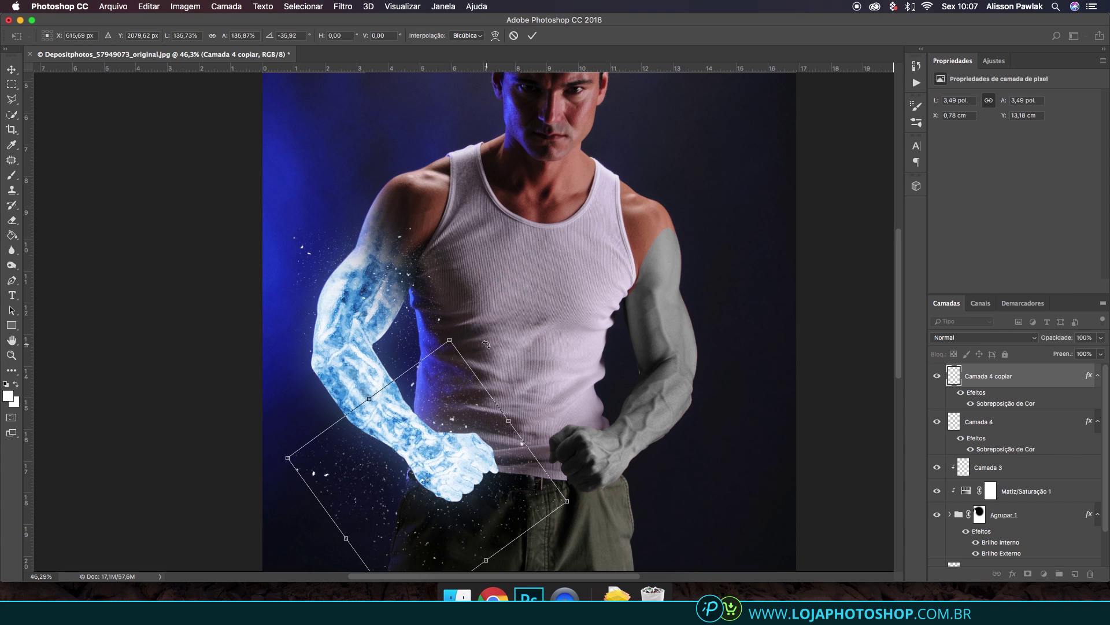
pyautogui.press('Return')
# Step: Duplicate the particles again, then shrink and rotate the new copy and place it around the ice arm's elbow
pyautogui.scroll(-3, 514, 365)
pyautogui.press('super+j')
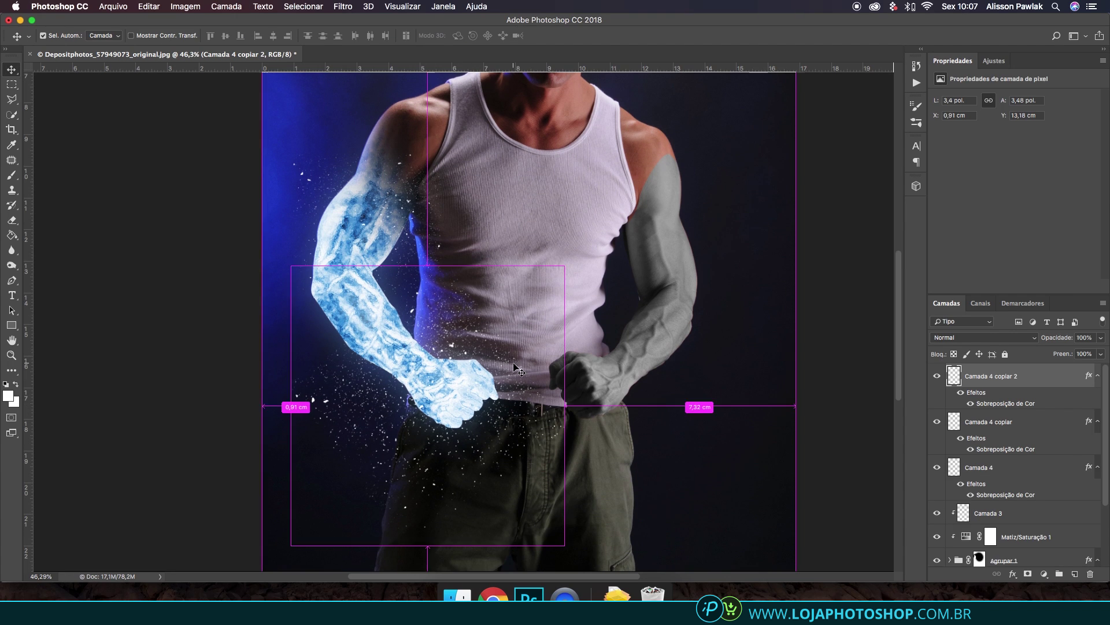
pyautogui.press('super+t')
pyautogui.moveTo(562, 267); pyautogui.dragTo(521, 310)
pyautogui.moveTo(485, 359); pyautogui.dragTo(404, 248)
pyautogui.moveTo(457, 201); pyautogui.dragTo(296, 205)
pyautogui.moveTo(343, 284)
pyautogui.mouseDown()
pyautogui.moveTo(330, 265)
pyautogui.moveTo(349, 288)
pyautogui.mouseUp()
pyautogui.press('Return')
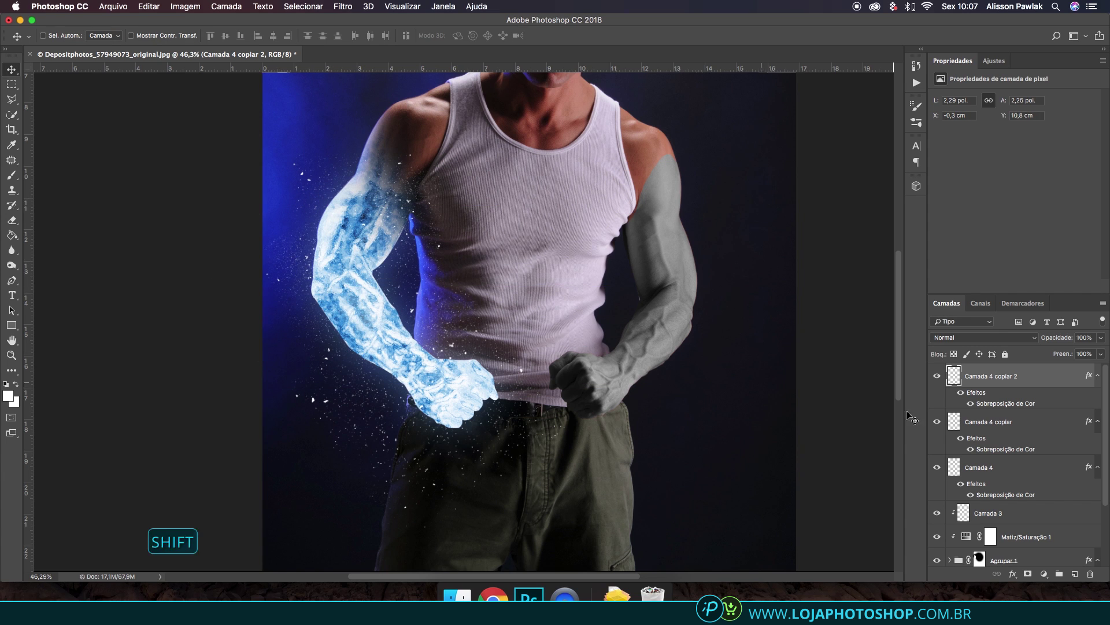
# Step: Group the three particle layers and add a layer mask to the group
pyautogui.keyDown('shift'); pyautogui.click(1004, 469); pyautogui.keyUp('shift')
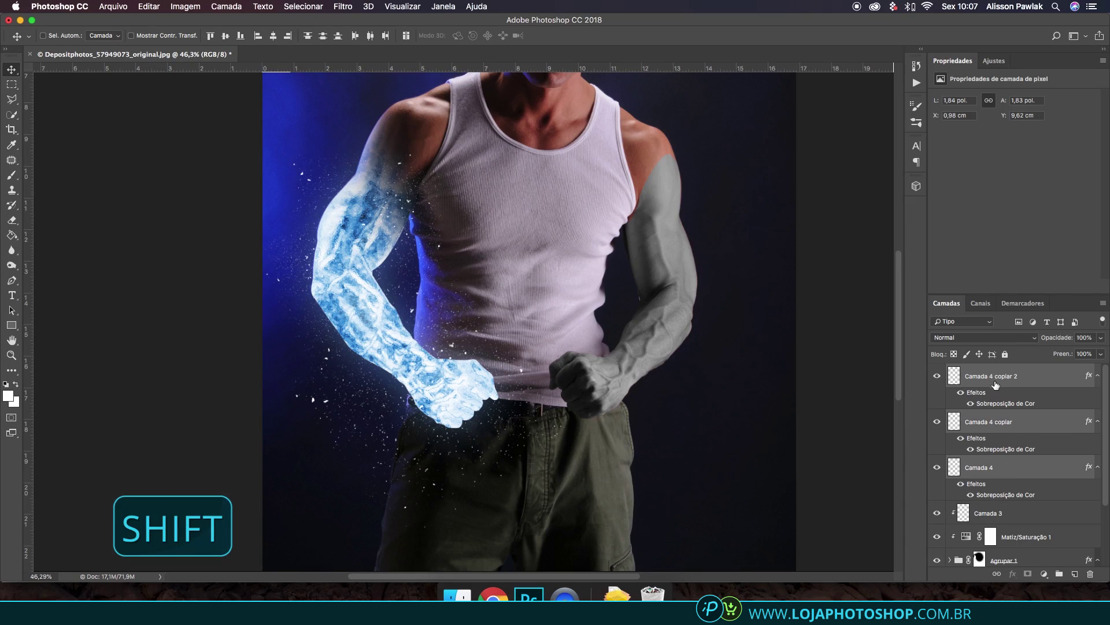
pyautogui.hotkey('ctrl', 'g')
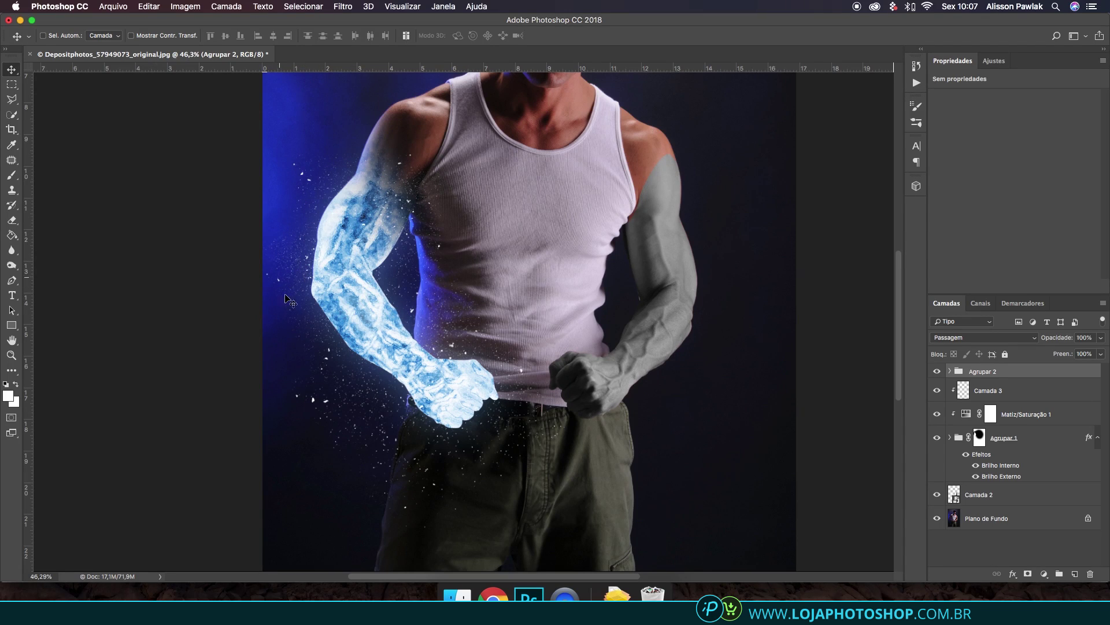
pyautogui.click(1029, 574)
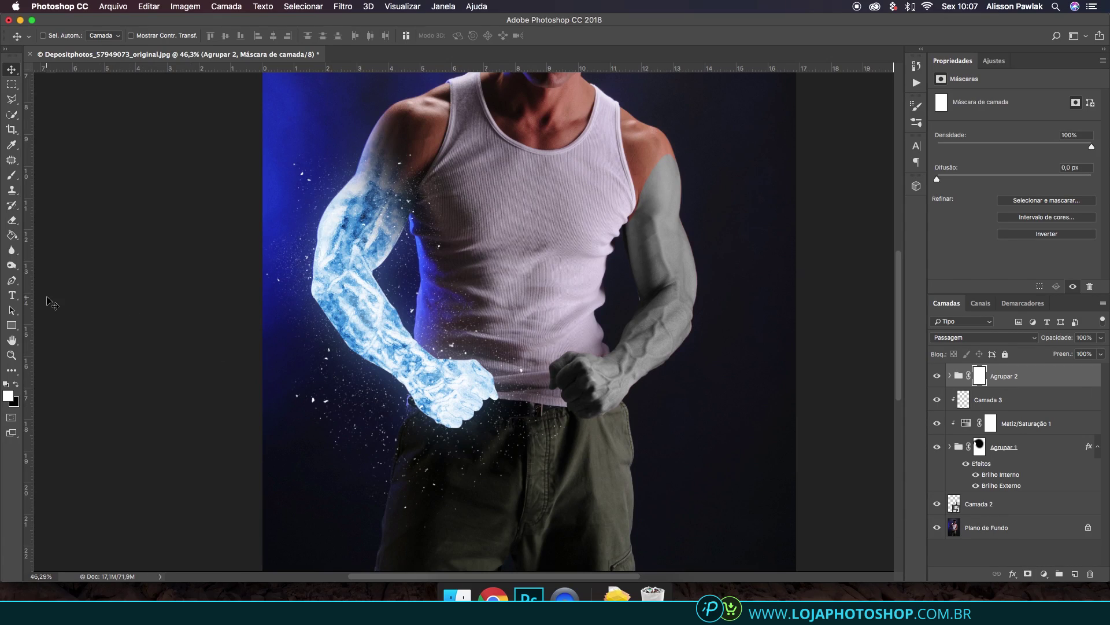
# Step: Paint lightly in black on the mask of Agrupar 2 with a large soft brush, sized 700 and reduced to 400
pyautogui.click(17, 178)
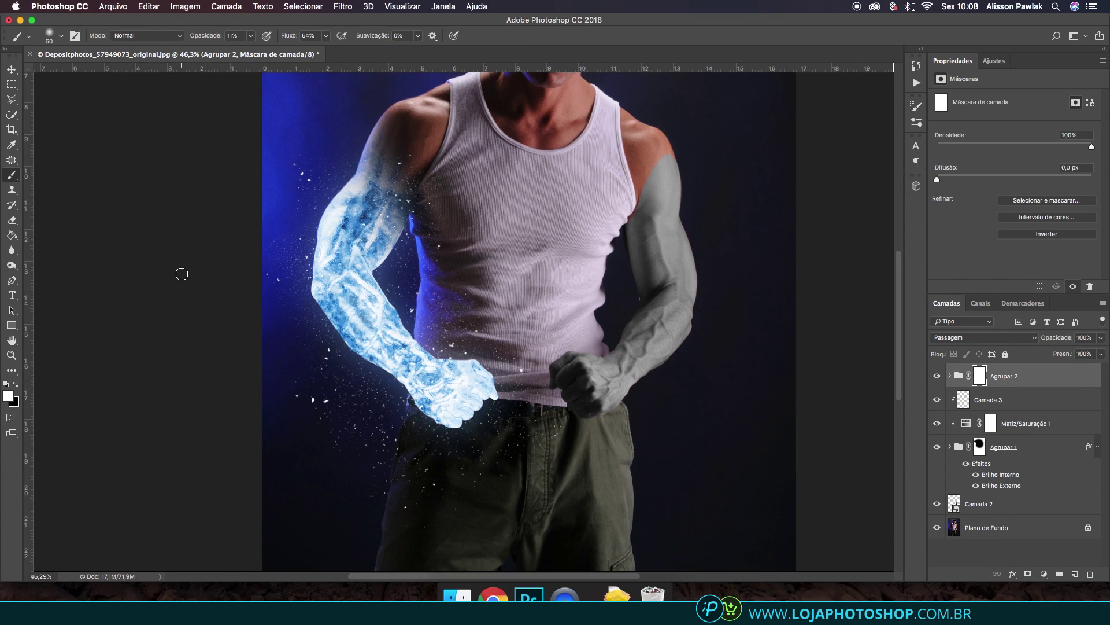
pyautogui.click(15, 384)
pyautogui.press(']')
pyautogui.press(']')
pyautogui.press(']')
pyautogui.press(']')
pyautogui.press(']')
pyautogui.press(']')
pyautogui.press(']')
pyautogui.press(']')
pyautogui.press(']')
pyautogui.press(']')
pyautogui.press(']')
pyautogui.press(']')
pyautogui.press(']')
pyautogui.press(']')
pyautogui.press(']')
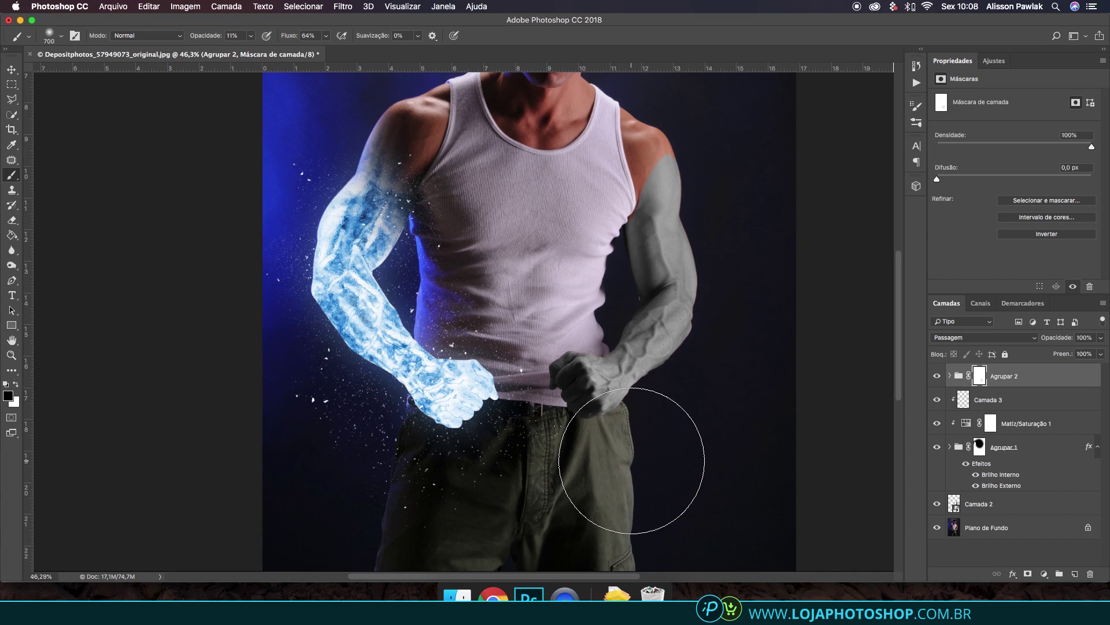
pyautogui.press('[')
pyautogui.press('[')
pyautogui.press('[')
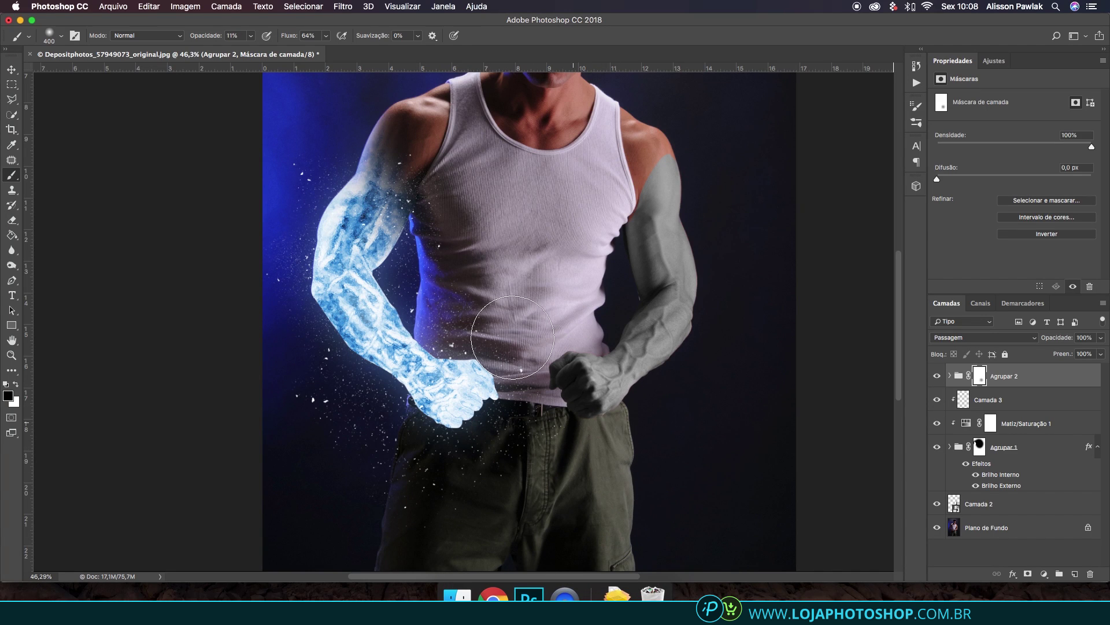
# Step: Set the brush opacity and flow to 100% and paint out excess particles on Agrupar 2's mask, reducing the brush to 125
pyautogui.click(251, 35)
pyautogui.moveTo(247, 48); pyautogui.dragTo(355, 50)
pyautogui.click(325, 36)
pyautogui.click(592, 428)
pyautogui.press('[')
pyautogui.click(457, 524)
pyautogui.press('[')
pyautogui.press('[')
pyautogui.press('[')
pyautogui.press('[')
pyautogui.press('[')
pyautogui.click(255, 259)
pyautogui.click(498, 321)
pyautogui.scroll(-1, 442, 428)
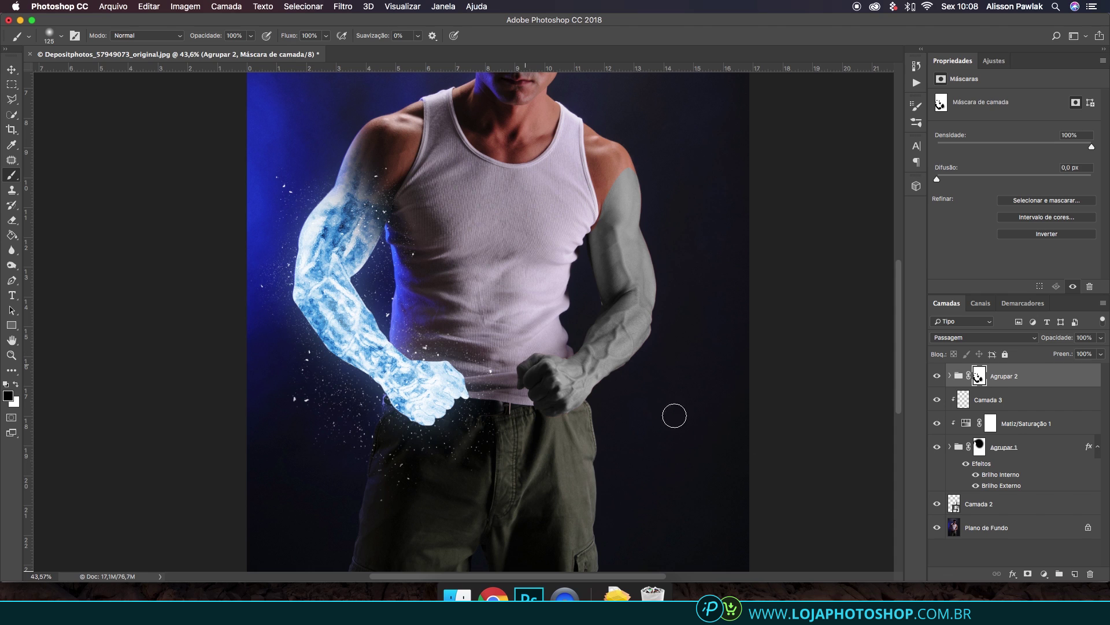
# Step: Add a solid colour fill layer above the particle group in light blue 54c1ff
pyautogui.click(1044, 574)
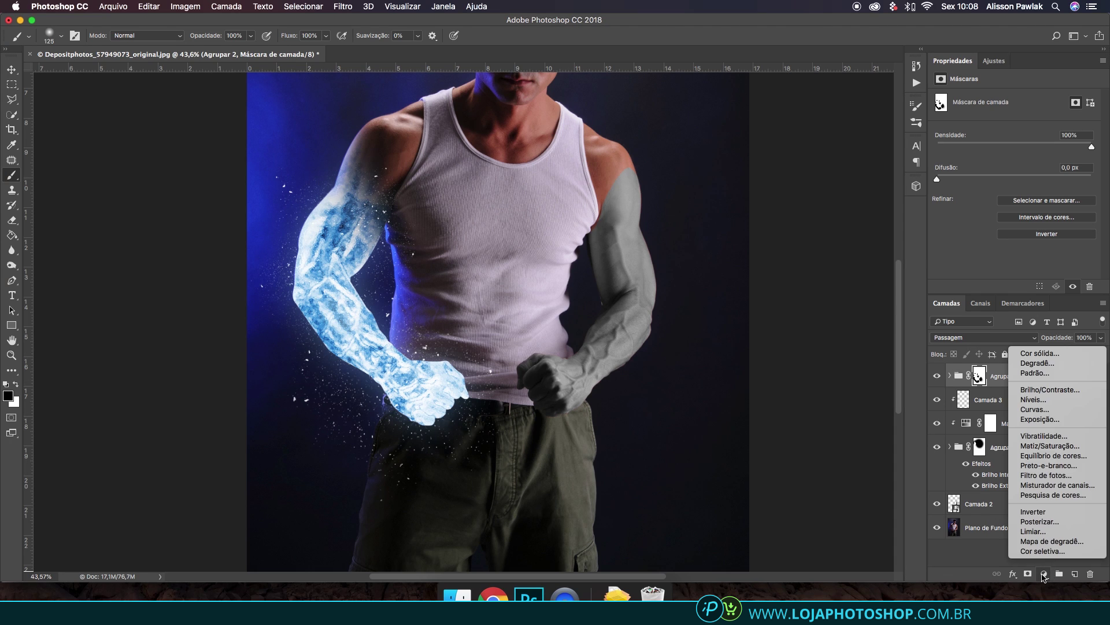
pyautogui.click(1056, 357)
pyautogui.click(824, 242)
pyautogui.moveTo(762, 185); pyautogui.dragTo(763, 169)
pyautogui.moveTo(834, 247); pyautogui.dragTo(833, 237)
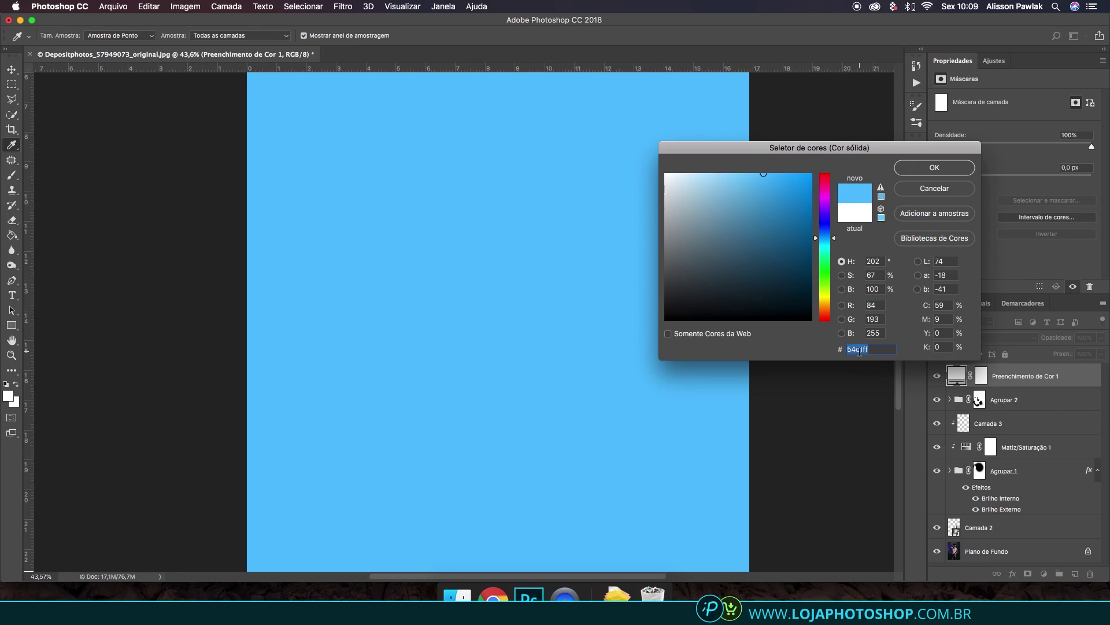
pyautogui.click(923, 172)
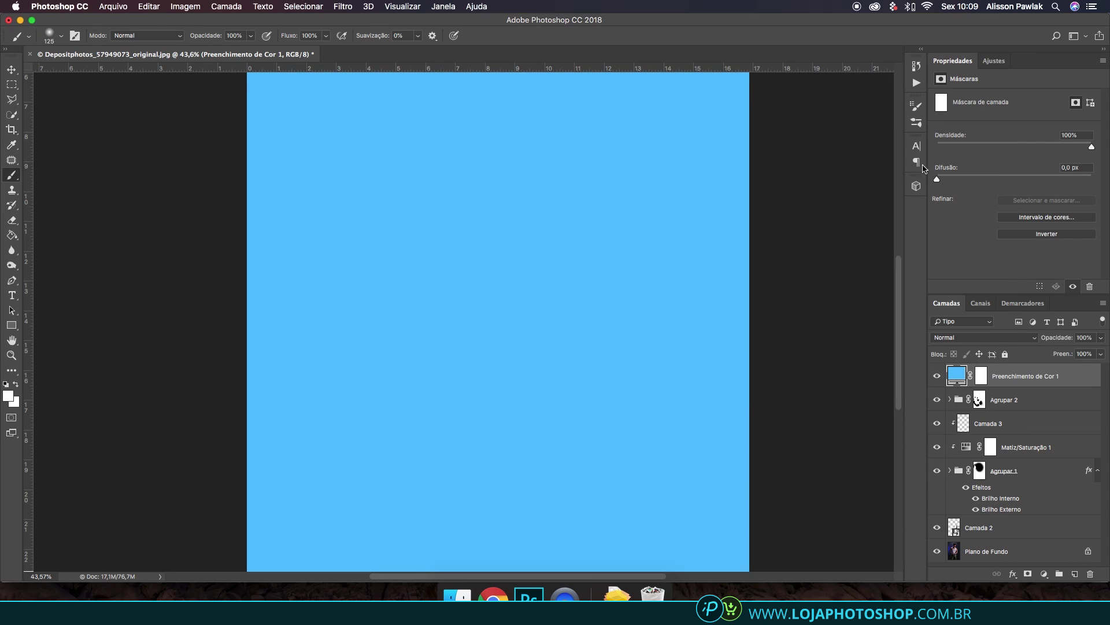
# Step: Set the blue colour fill's blend mode to Luz Indireta
pyautogui.click(987, 338)
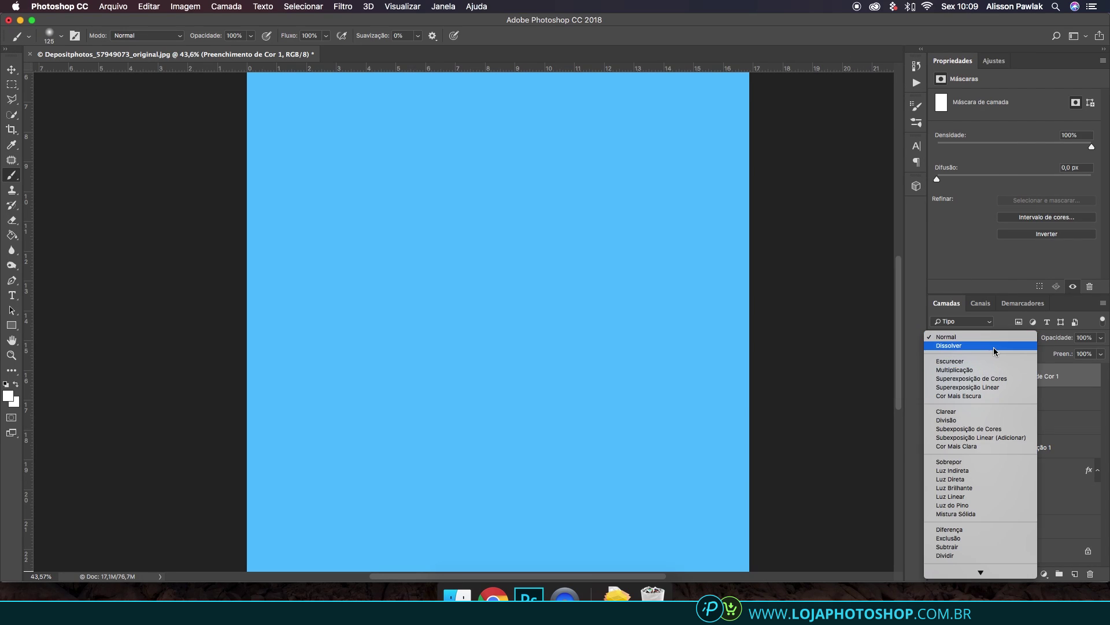
pyautogui.click(989, 470)
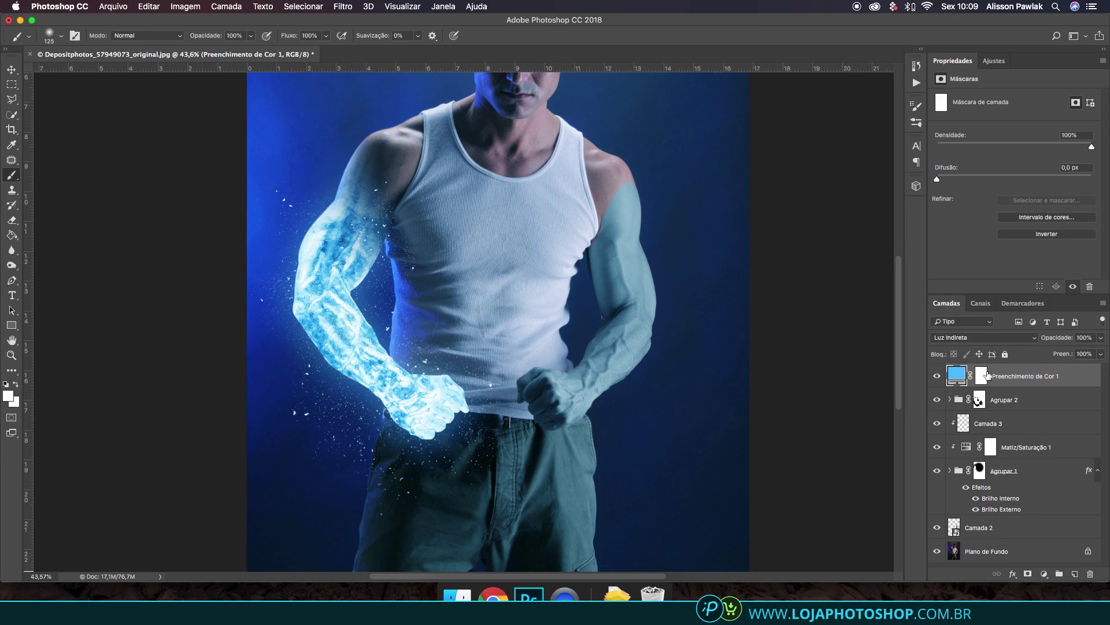
pyautogui.click(991, 345)
pyautogui.click(990, 345)
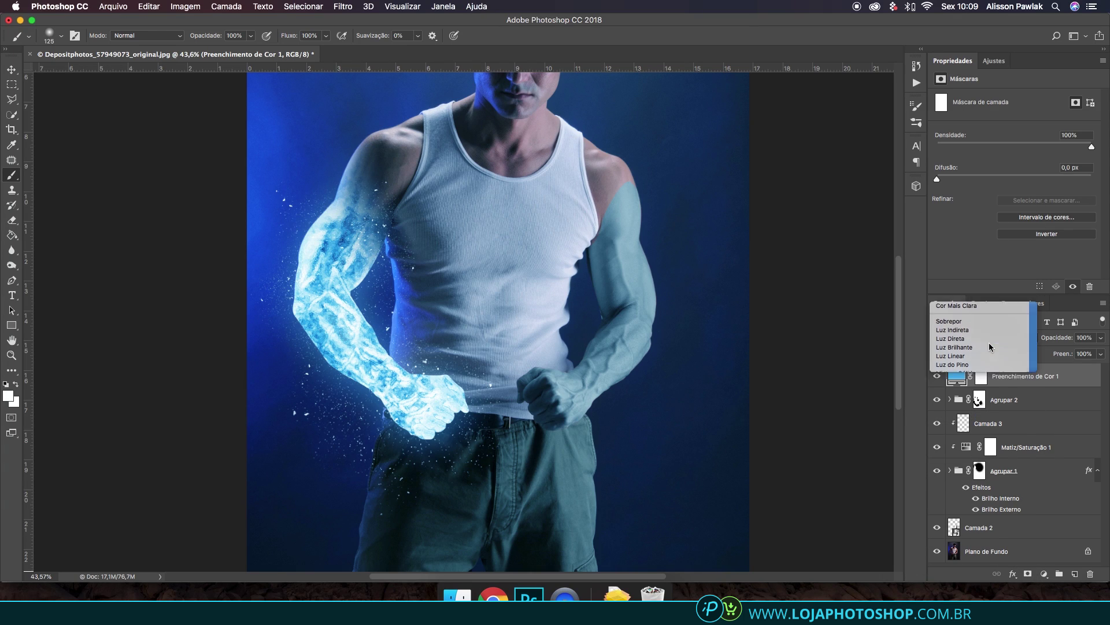
pyautogui.click(991, 339)
pyautogui.press('Up')
pyautogui.press('Return')
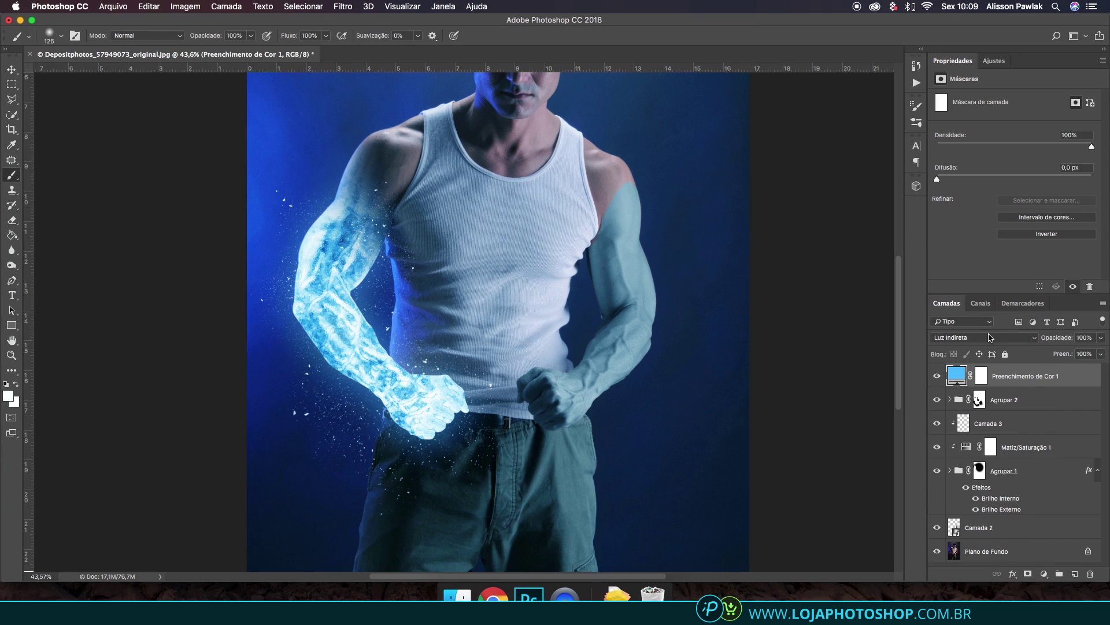
# Step: Invert the colour fill's layer mask to black and make white the painting colour
pyautogui.click(985, 377)
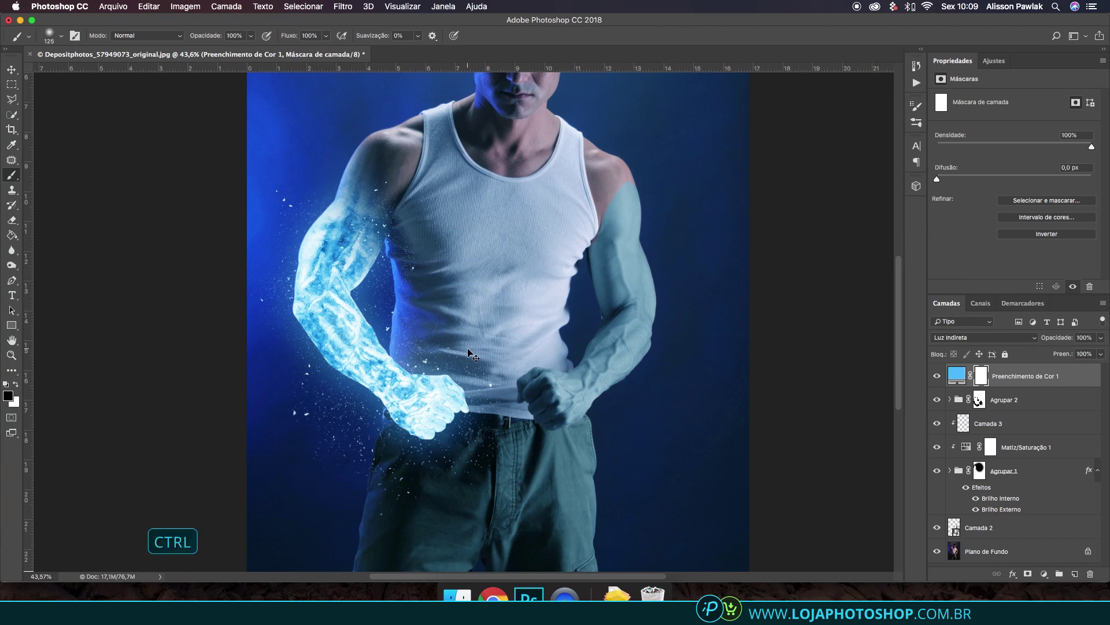
pyautogui.hotkey('ctrl', 'i')
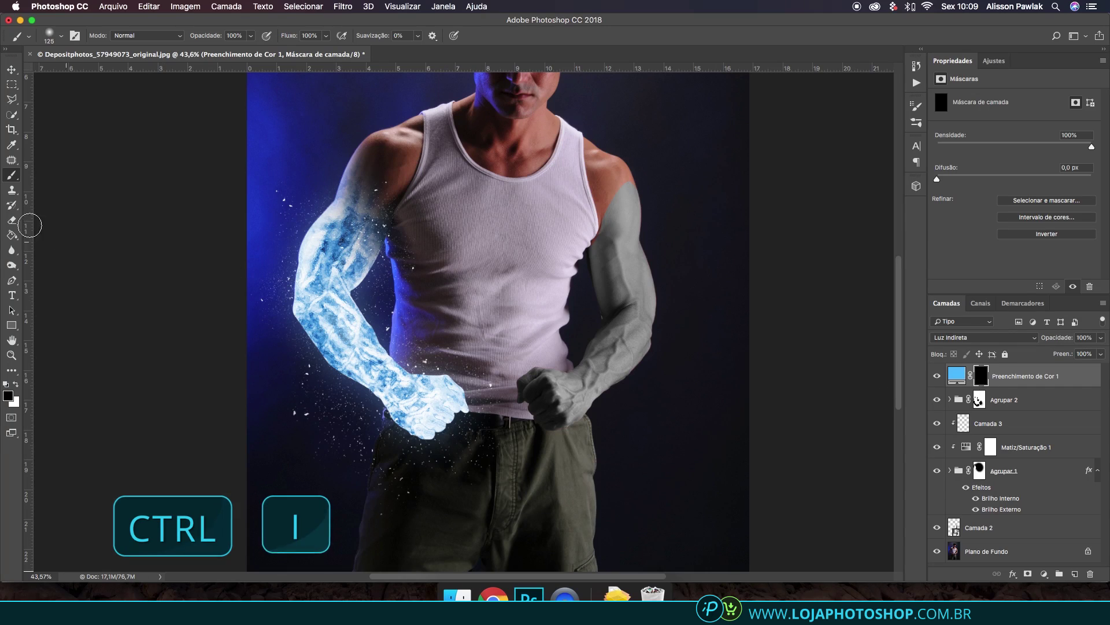
pyautogui.click(15, 384)
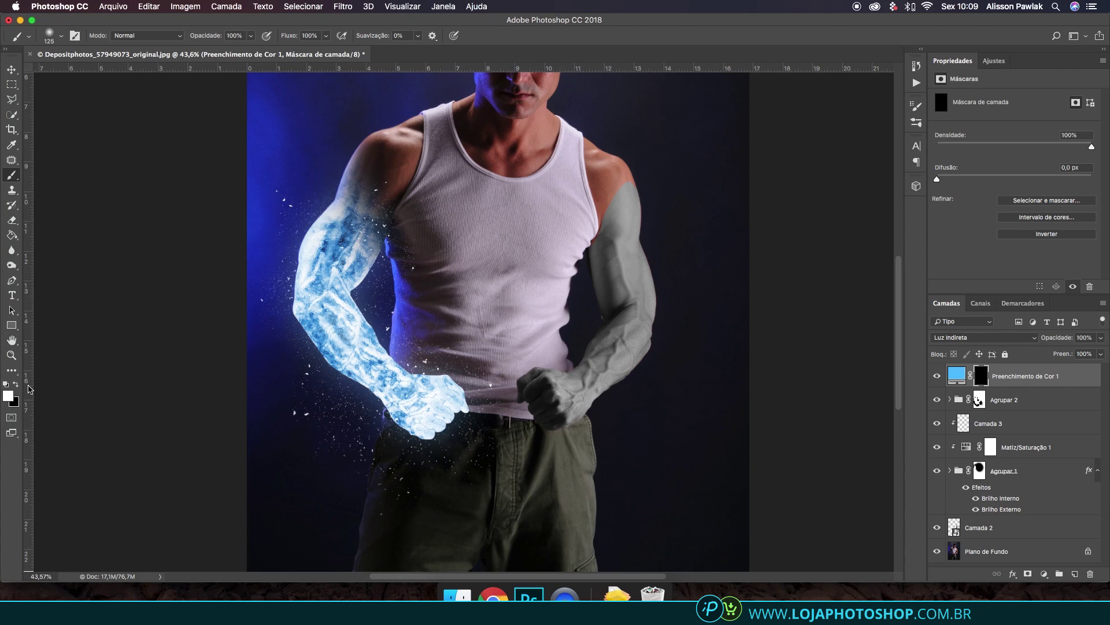
# Step: Reveal the blue fill around the ice arm and fist on its mask, using a large brush at 84% opacity and 56% flow
pyautogui.scroll(-3, 295, 316)
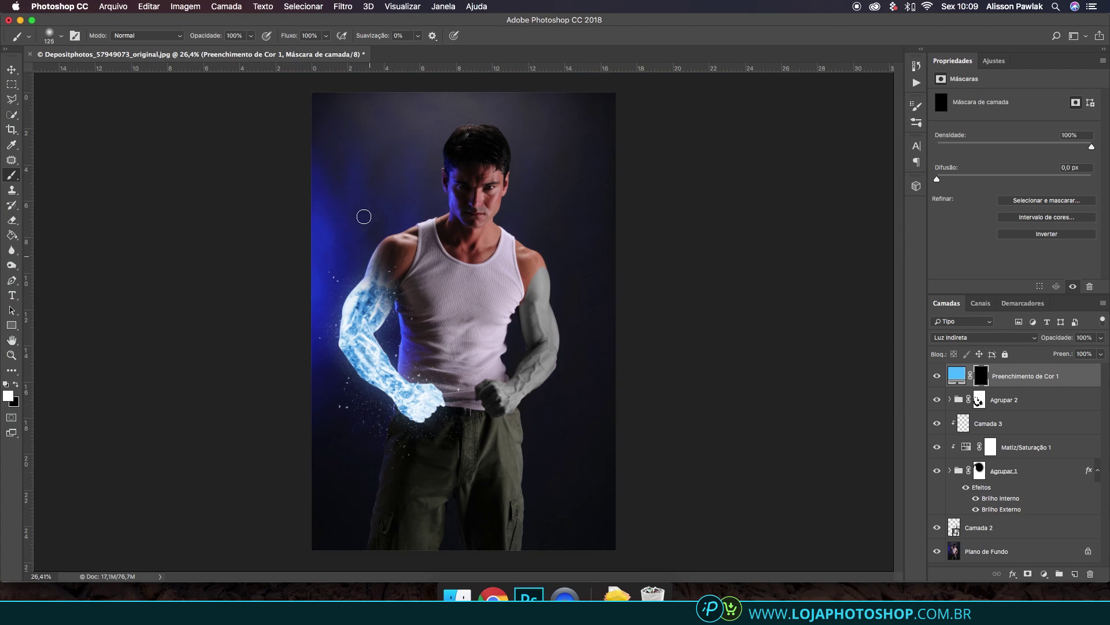
pyautogui.click(252, 36)
pyautogui.click(241, 49)
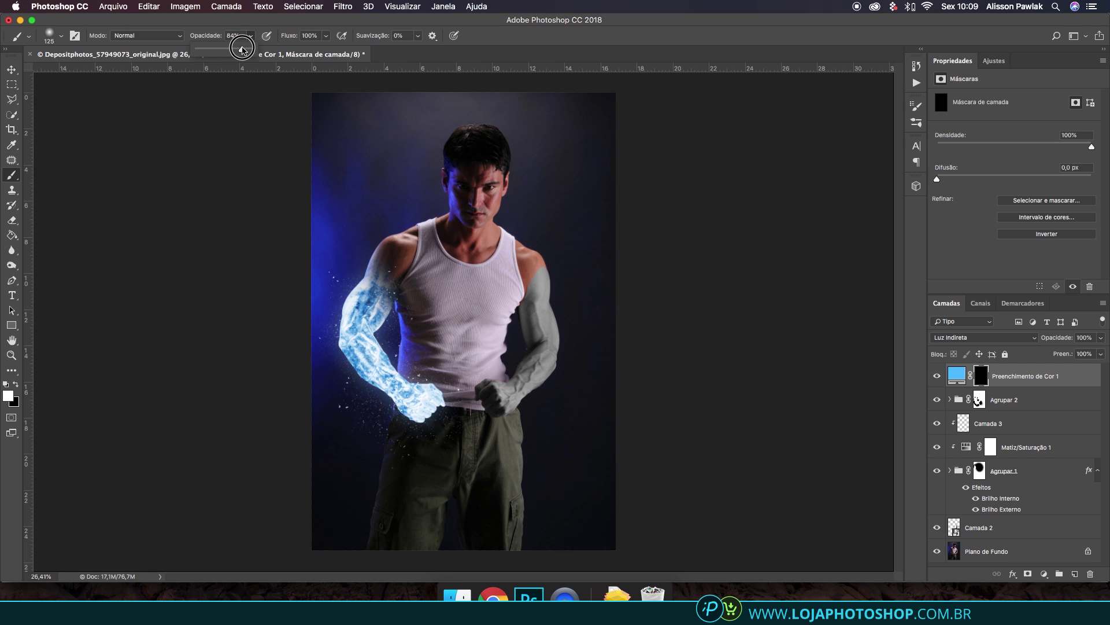
pyautogui.click(326, 36)
pyautogui.click(301, 49)
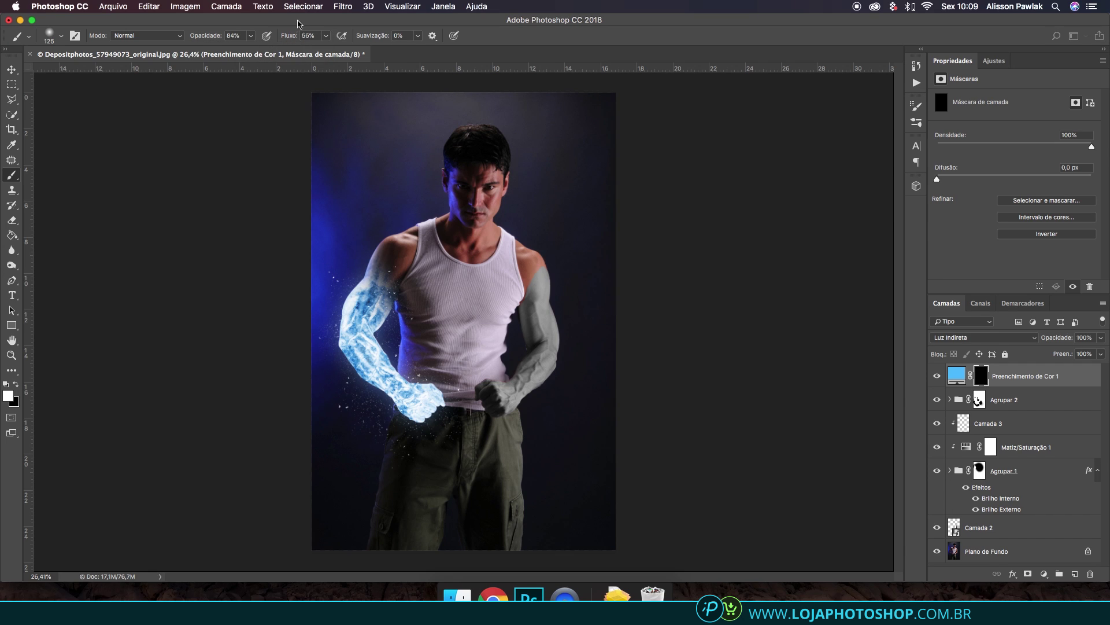
pyautogui.press(']')
pyautogui.press(']')
pyautogui.press(']')
pyautogui.press(']')
pyautogui.press(']')
pyautogui.press(']')
pyautogui.press(']')
pyautogui.press(']')
pyautogui.press(']')
pyautogui.press(']')
pyautogui.press(']')
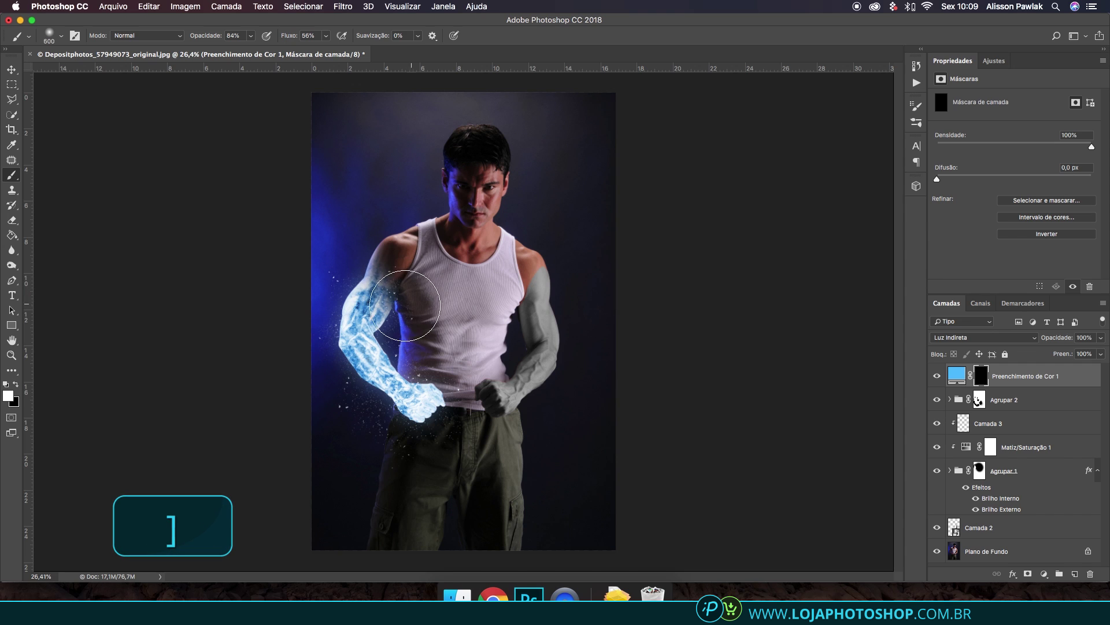
pyautogui.press(']')
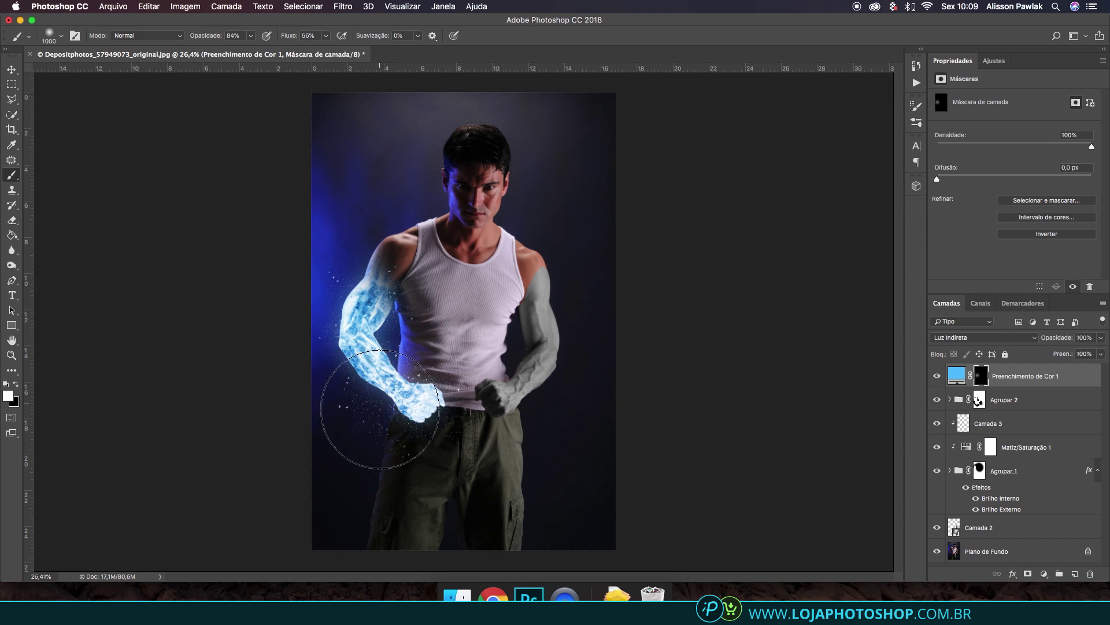
pyautogui.click(415, 413)
pyautogui.press('[')
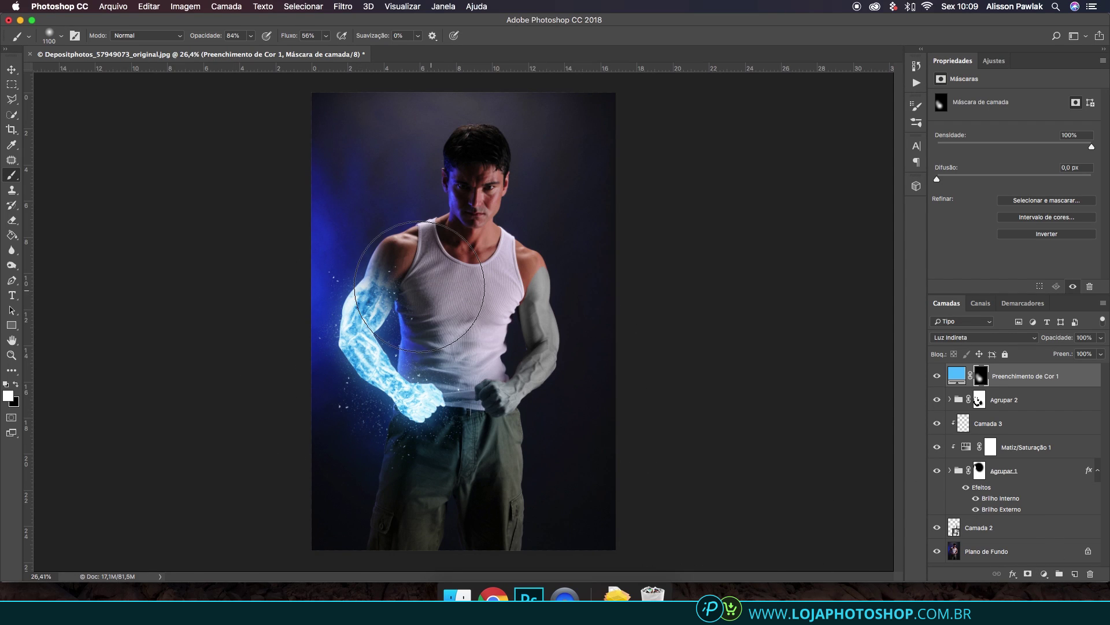
# Step: Toggle the blue colour fill's visibility and compare the lighting around the ice arm with and without it
pyautogui.click(937, 376)
pyautogui.click(935, 374)
pyautogui.click(933, 374)
pyautogui.click(933, 373)
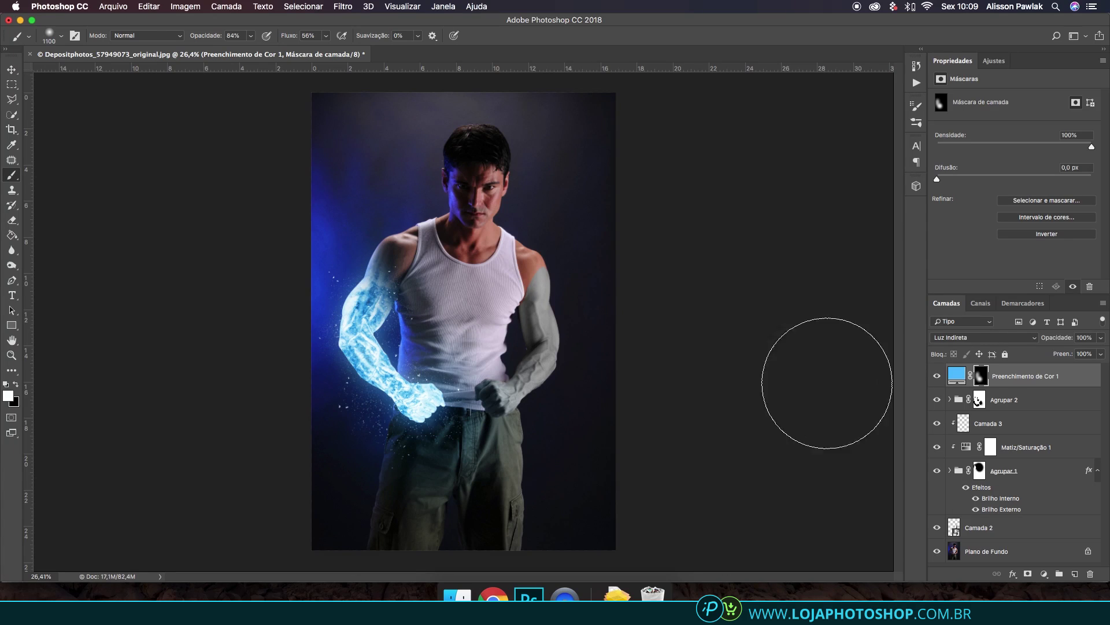
pyautogui.scroll(3, 431, 401)
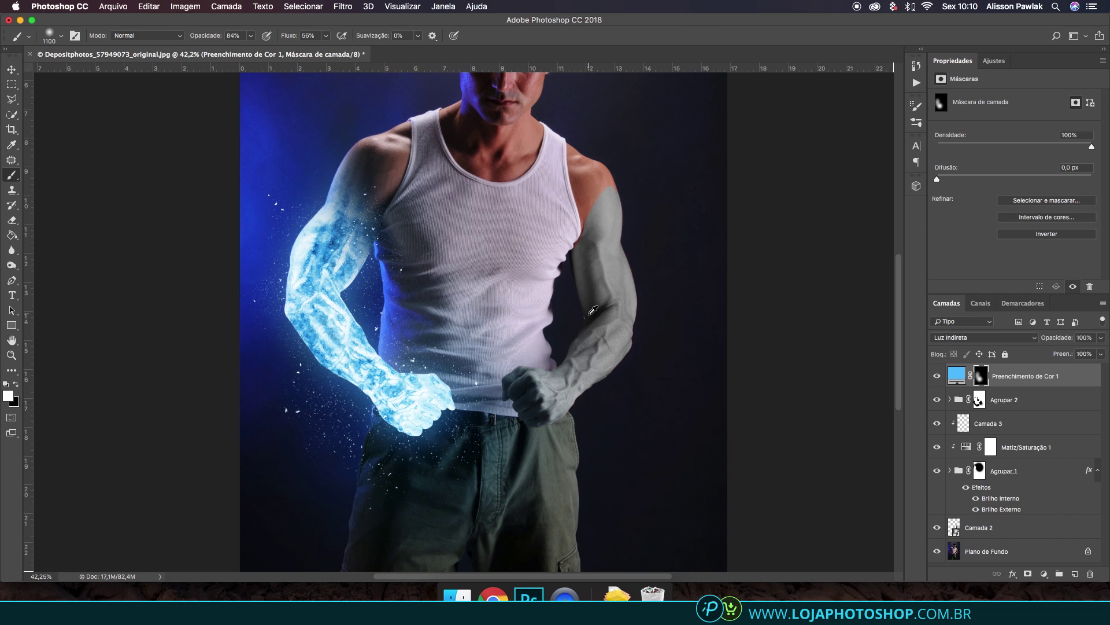
pyautogui.scroll(-3, 589, 313)
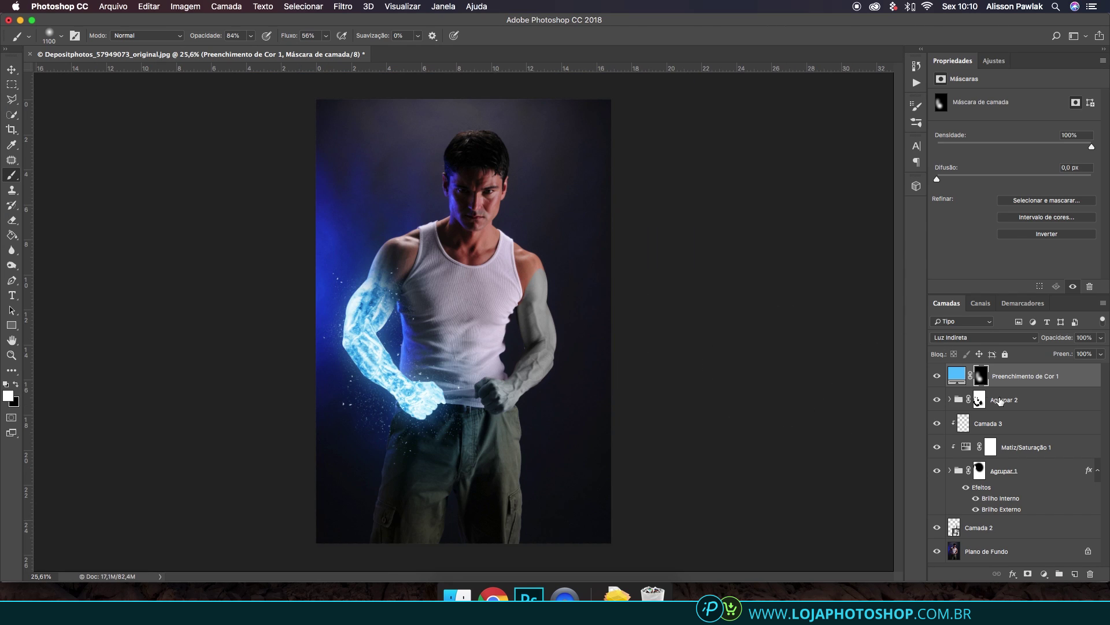
# Step: Apply smart filters to the grey arm in Camada 2 and set its copy's blend mode to Divisão
pyautogui.click(978, 527)
pyautogui.click(343, 6)
pyautogui.click(365, 62)
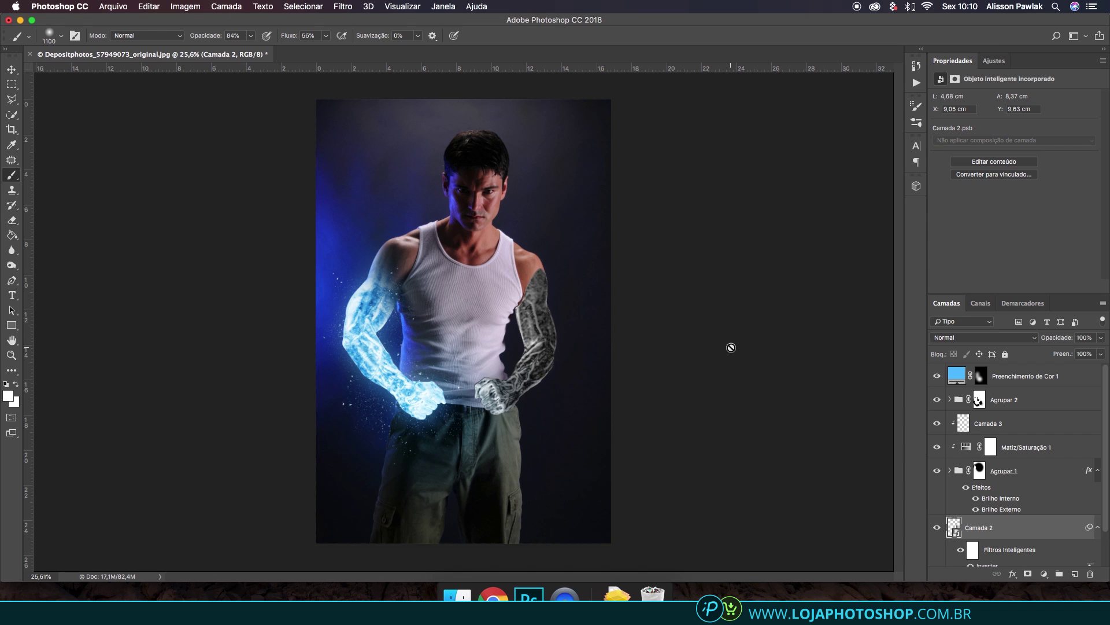
pyautogui.click(955, 342)
pyautogui.click(979, 403)
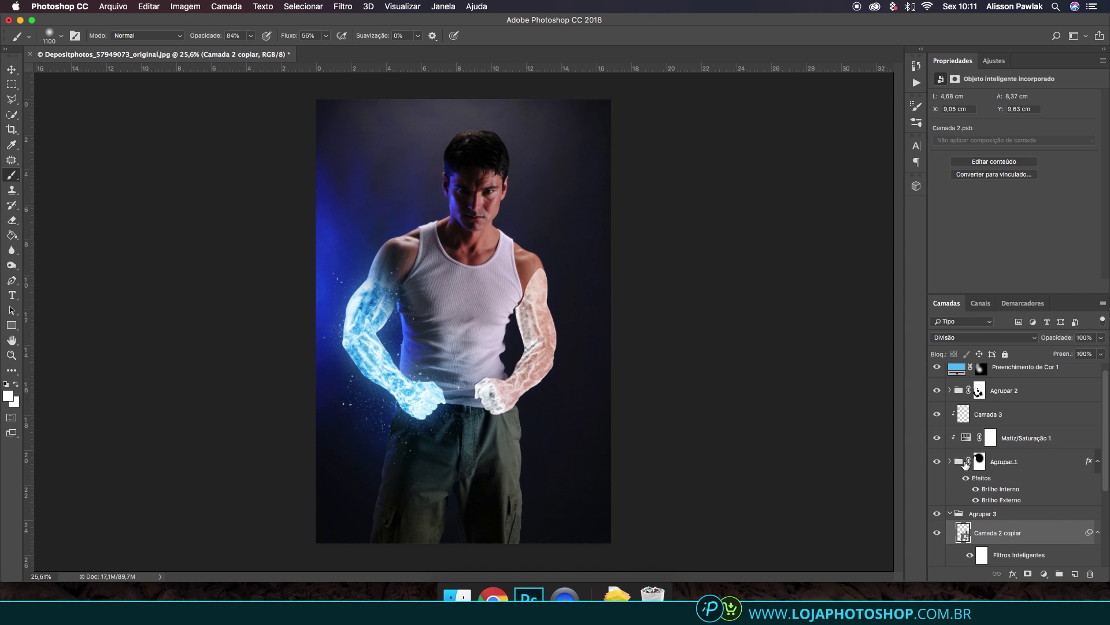
# Step: Add an adjustment layer to the second arm's effect and copy Agrupar 1's inner and outer glows onto Agrupar 3
pyautogui.click(1044, 573)
pyautogui.click(1054, 511)
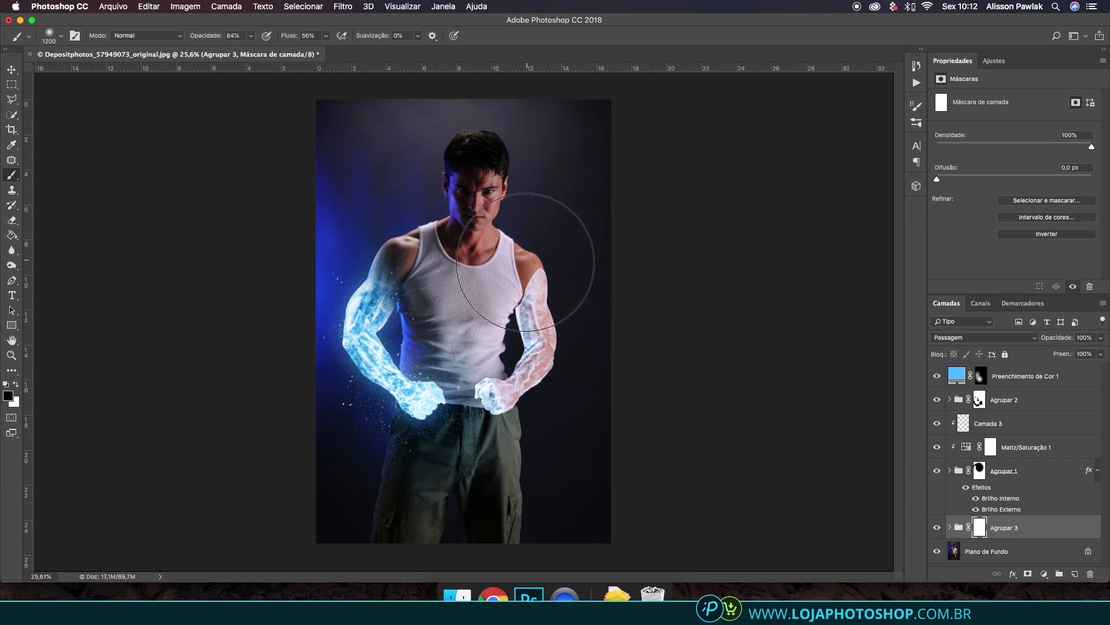
pyautogui.moveTo(1089, 465); pyautogui.dragTo(1084, 522)
pyautogui.doubleClick(1084, 522)
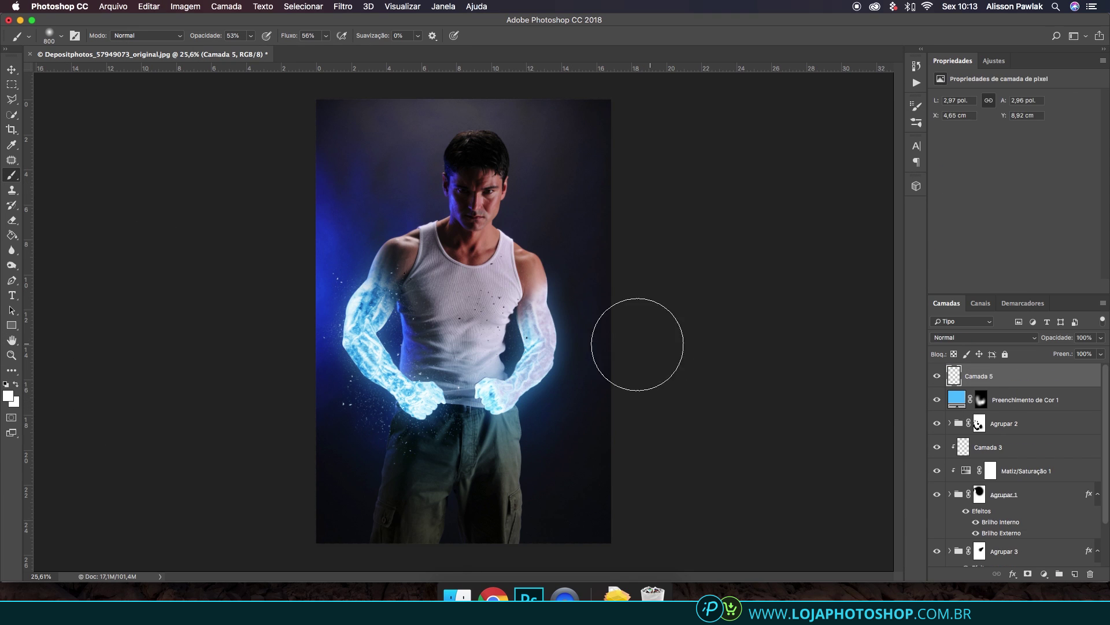
# Step: Move the Camada 5 particles onto the second ice arm, then duplicate and transform them twice to surround the arm
pyautogui.press('v')
pyautogui.moveTo(521, 286); pyautogui.dragTo(574, 307)
pyautogui.press('super+j')
pyautogui.press('super+t')
pyautogui.press('Return')
pyautogui.press('super+j')
pyautogui.press('super+t')
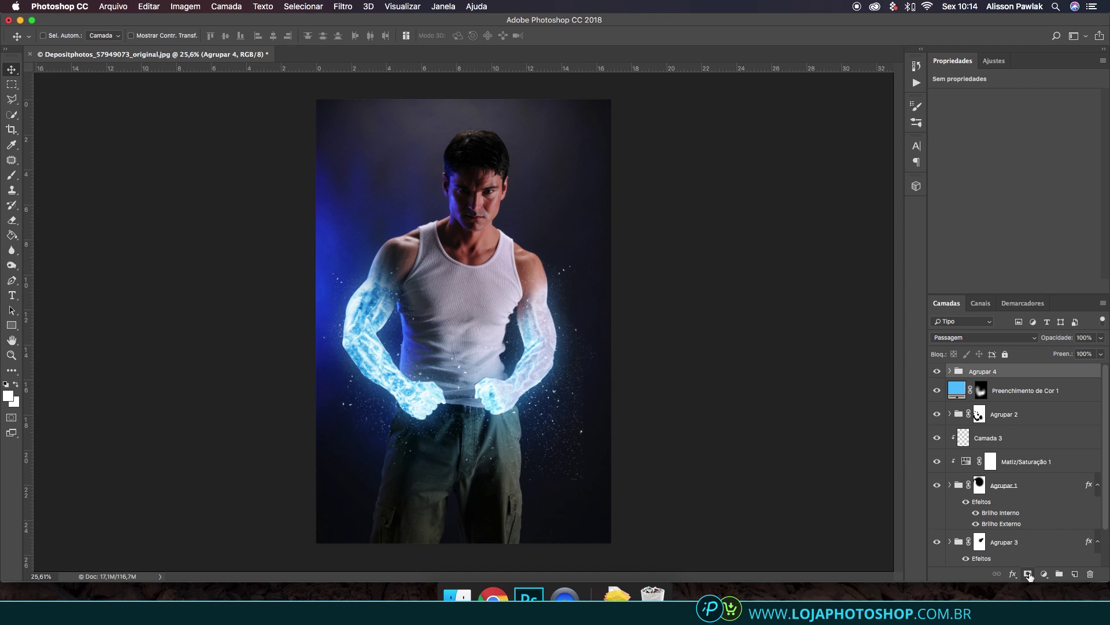
# Step: Paint out stray particles over the second arm on Agrupar 4's mask with a 40 px brush at 100% opacity and flow
pyautogui.press('[')
pyautogui.press('[')
pyautogui.press('[')
pyautogui.press('[')
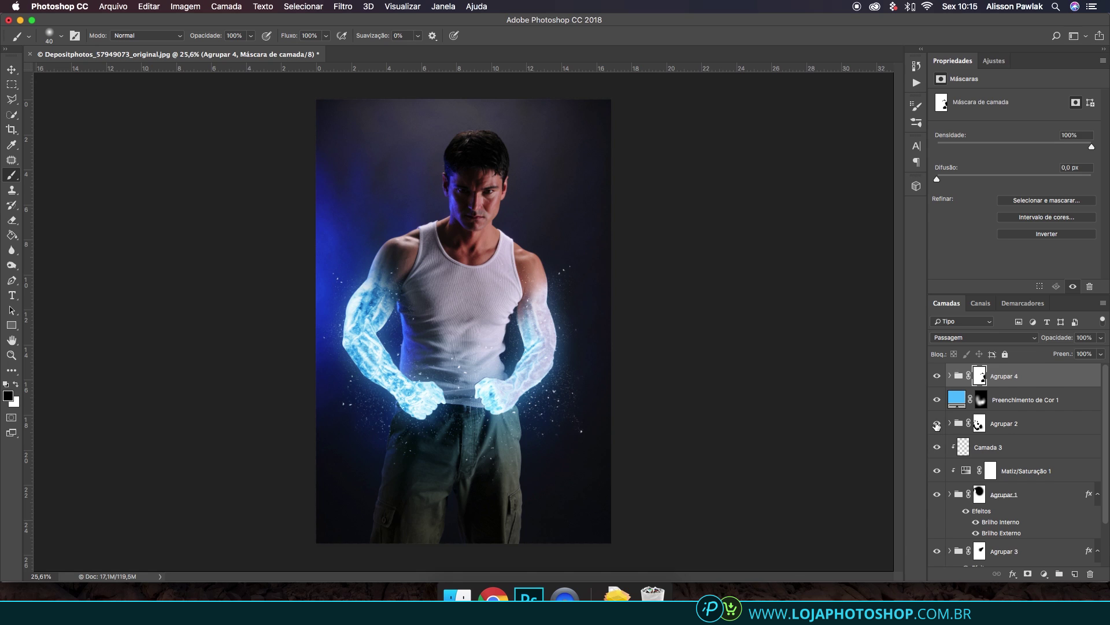
# Step: Rename the Agrupar 2 group as PARTICULAS BRACO DIR
pyautogui.click(1004, 429)
pyautogui.doubleClick(1005, 428)
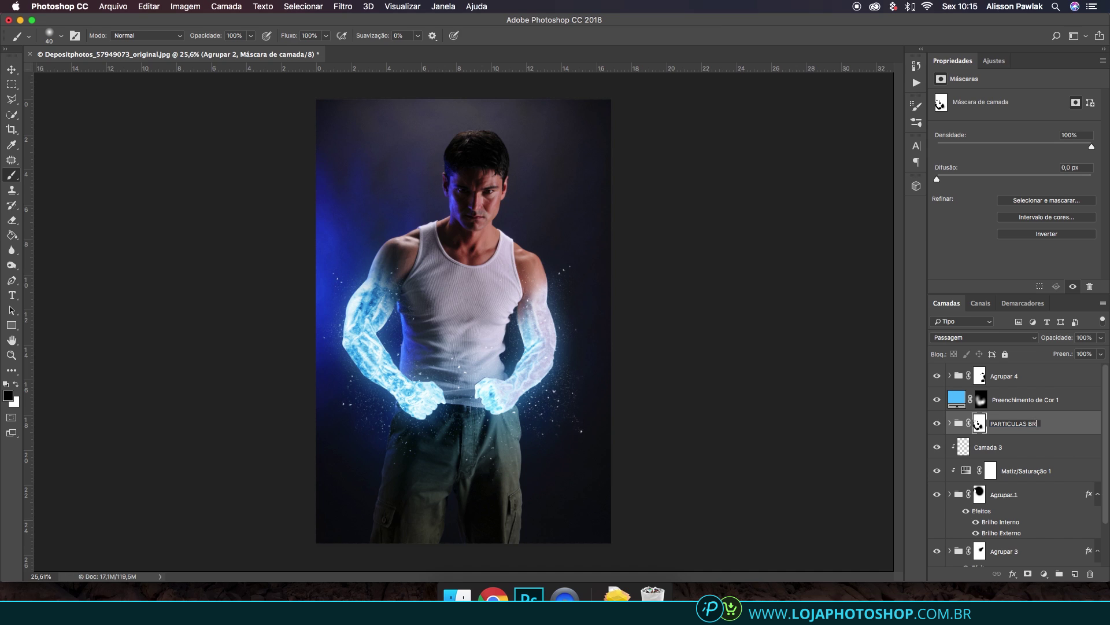
pyautogui.write('R')
pyautogui.press('Return')
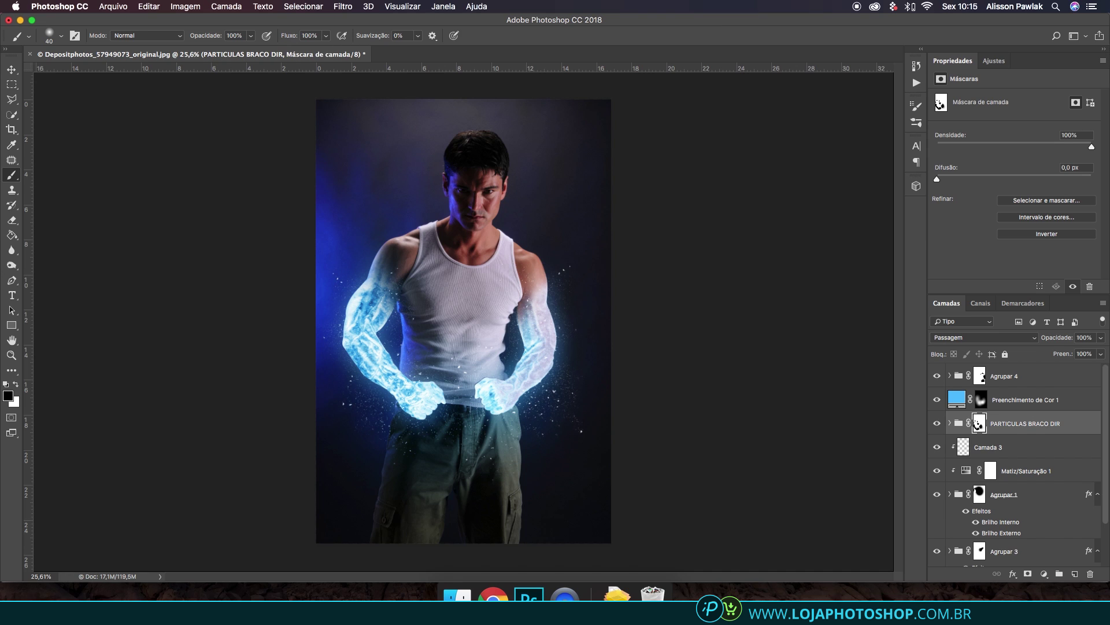
# Step: Rename the Agrupar 4 group as PARTICULAS BRACO ESQ and move it directly above Agrupar 3 in the layer order
pyautogui.doubleClick(1008, 376)
pyautogui.write('PARTICU')
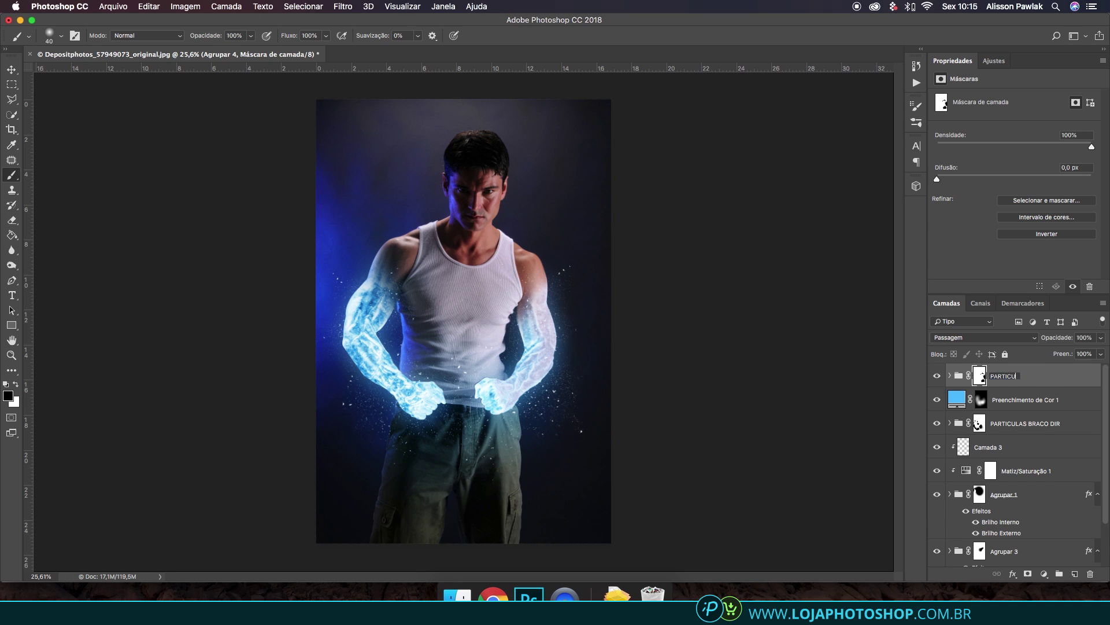
pyautogui.write('LAS BRACO ESQ')
pyautogui.press('Return')
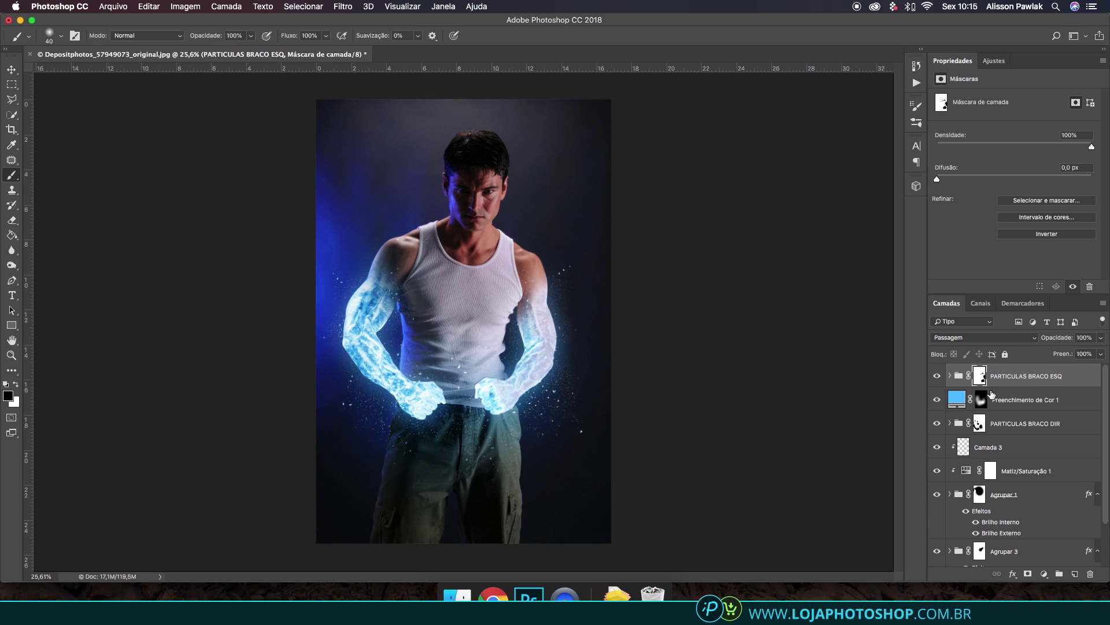
pyautogui.moveTo(1005, 384); pyautogui.dragTo(1013, 495)
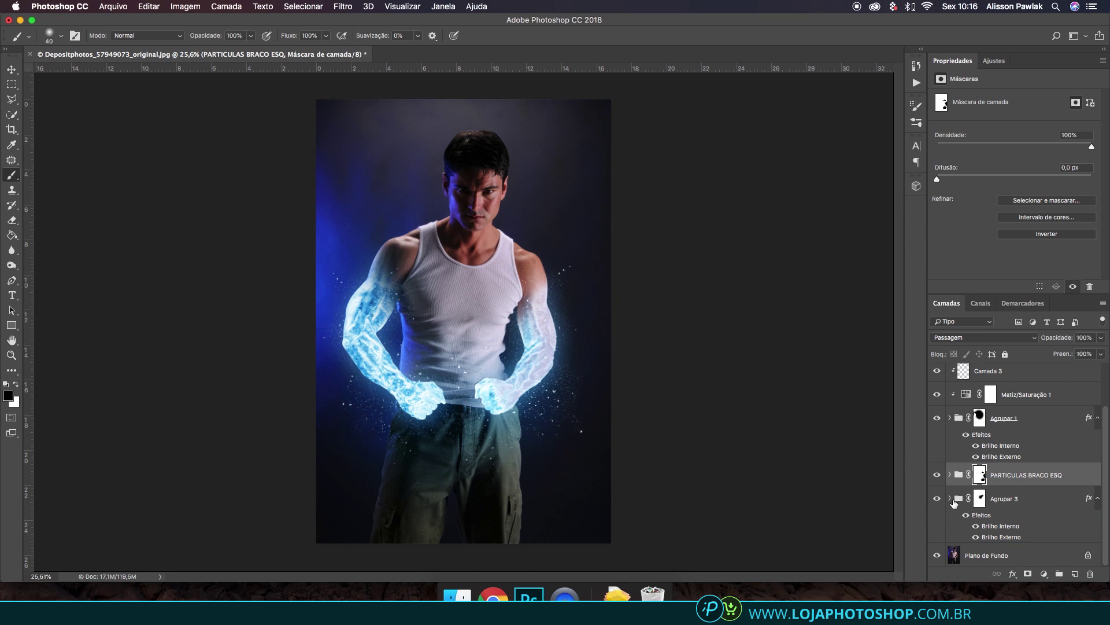
# Step: Rename the Agrupar 3 group as EFEITO ESQ
pyautogui.doubleClick(1017, 499)
pyautogui.write('Ef')
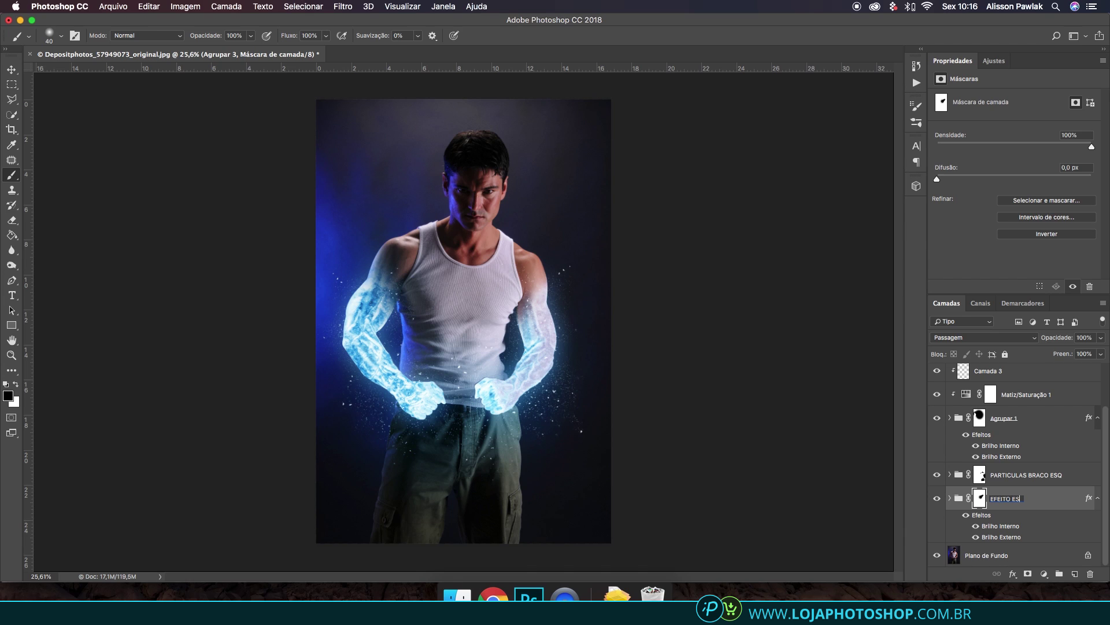
pyautogui.press('Return')
# Step: Check which effect Agrupar 1 holds by toggling its visibility, and rename the group as EFEITO DIR
pyautogui.click(936, 417)
pyautogui.click(936, 417)
pyautogui.doubleClick(1004, 418)
pyautogui.write('ES')
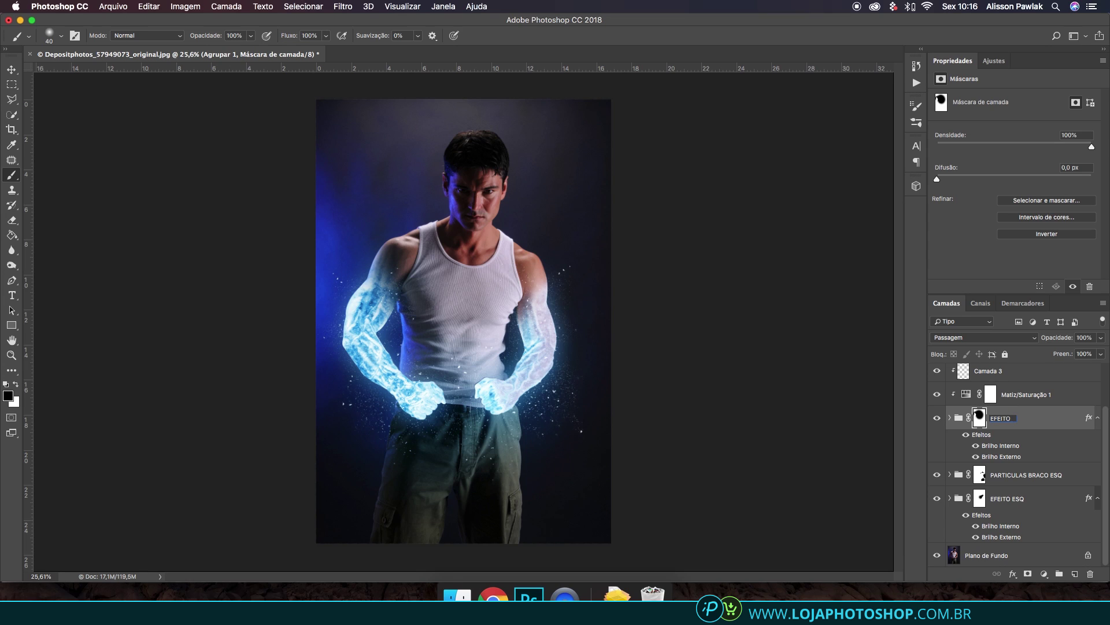
pyautogui.press('Return')
# Step: Stamp all visible layers into a new layer above Preenchimento de Cor 1 and convert it to a smart object
pyautogui.scroll(3, 996, 443)
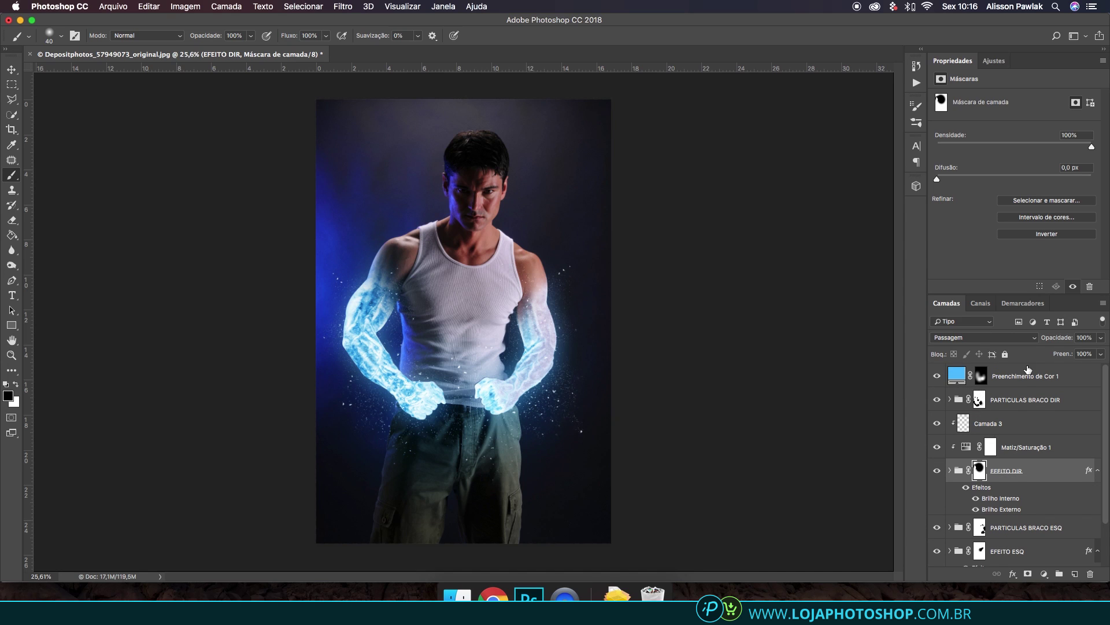
pyautogui.click(1026, 377)
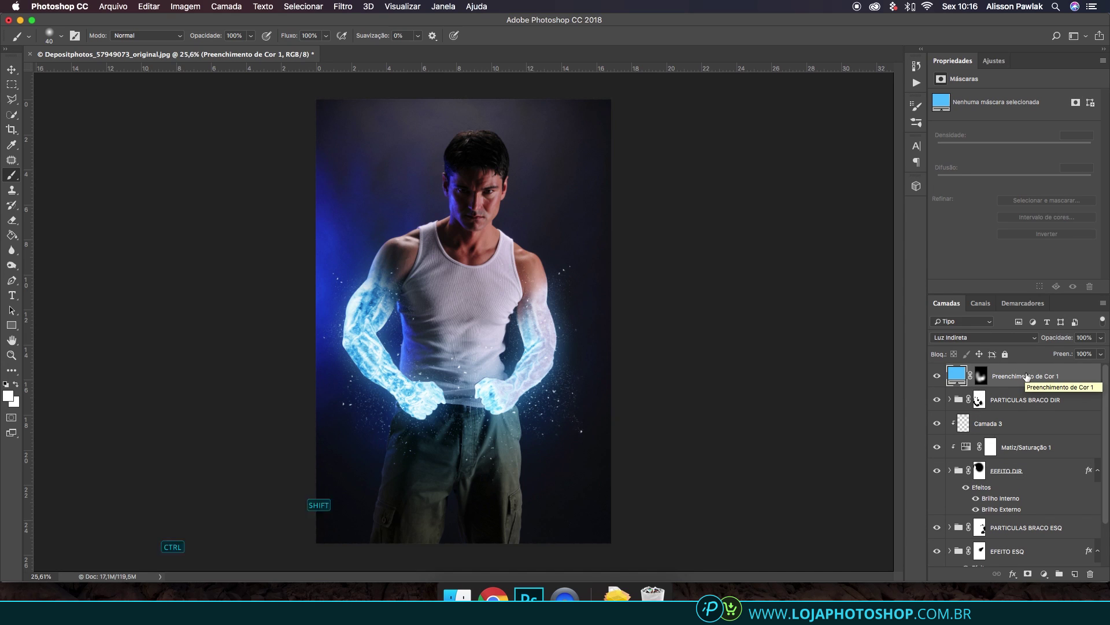
pyautogui.hotkey('ctrl', 'shift', 'alt', 'e')
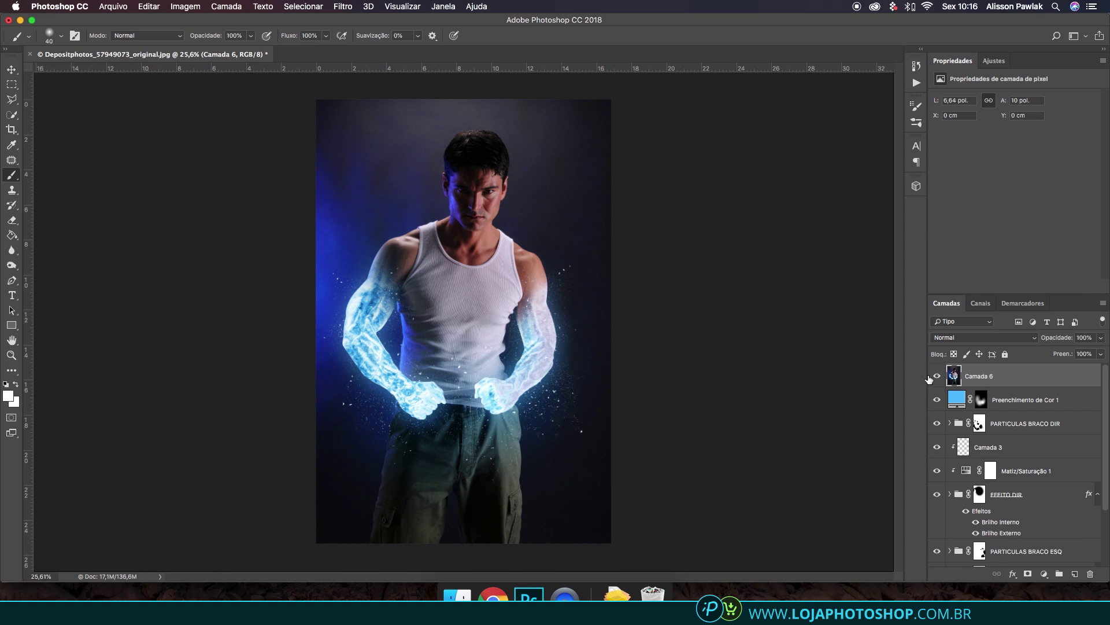
pyautogui.click(934, 378)
pyautogui.click(935, 378)
pyautogui.click(934, 378)
pyautogui.rightClick(1022, 376)
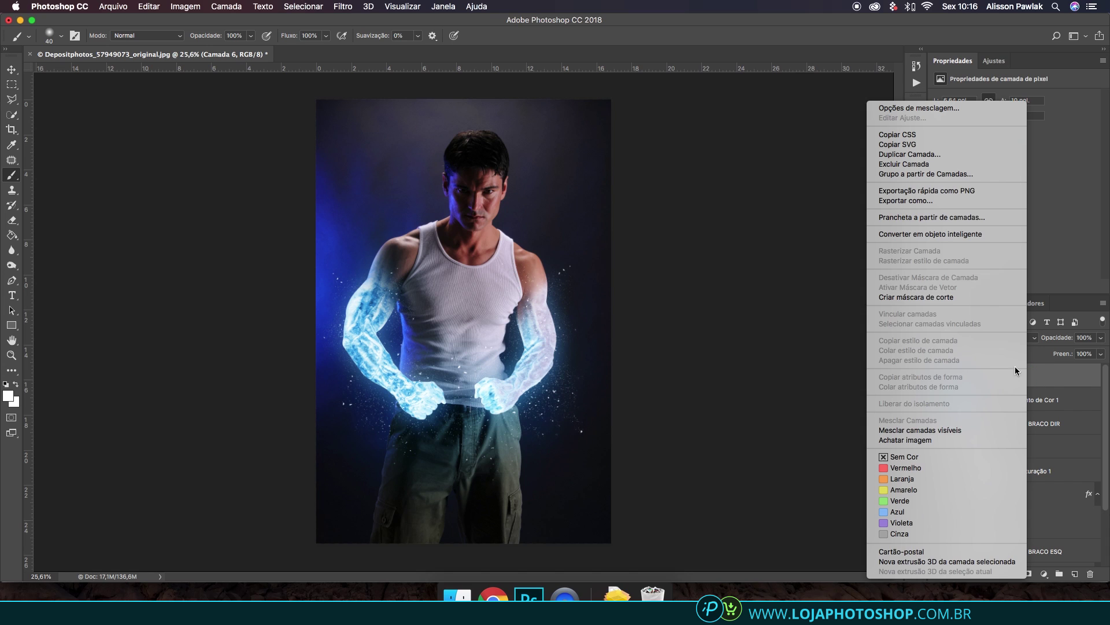
pyautogui.click(948, 234)
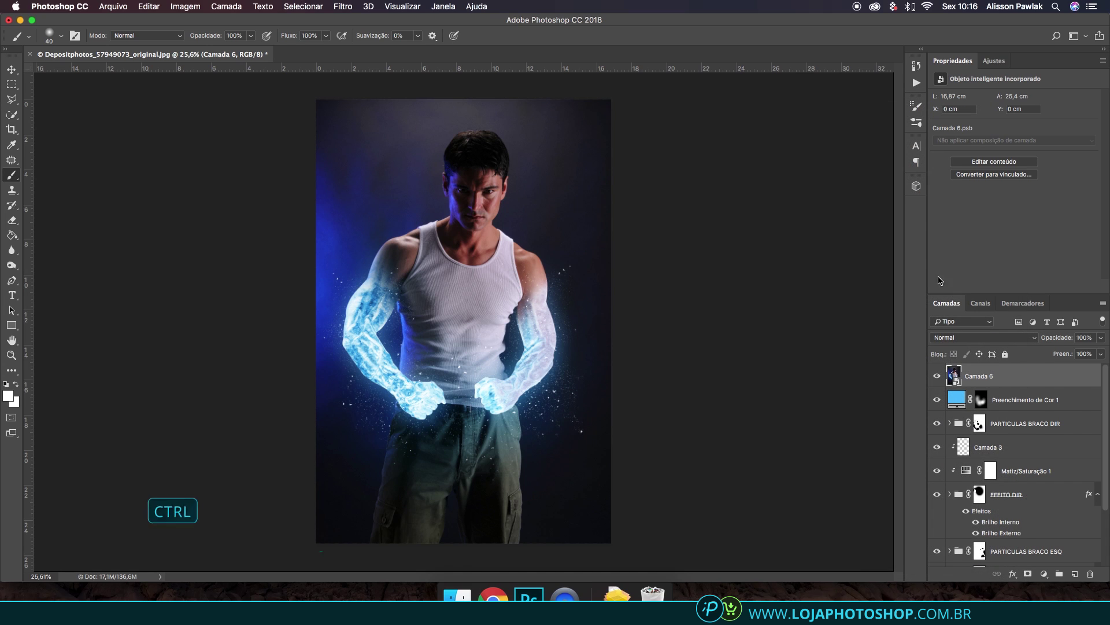
# Step: Open the Camera Raw filter on the merged Camada 6 and cool the white balance to a temperature of -12
pyautogui.hotkey('ctrl', 'shift', 'a')
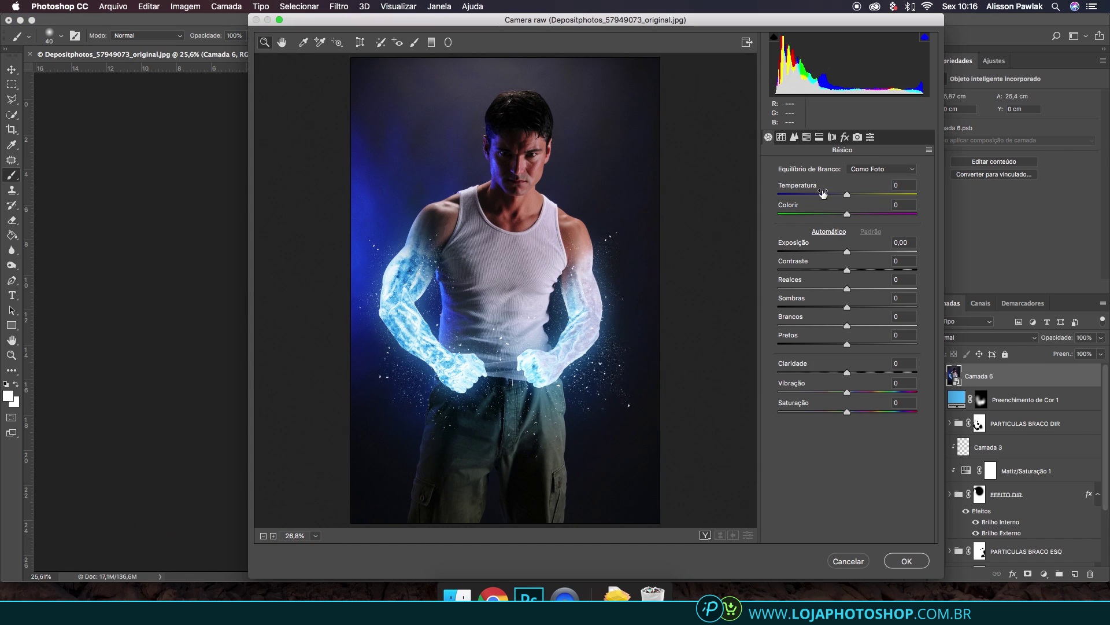
pyautogui.moveTo(847, 195); pyautogui.dragTo(840, 195)
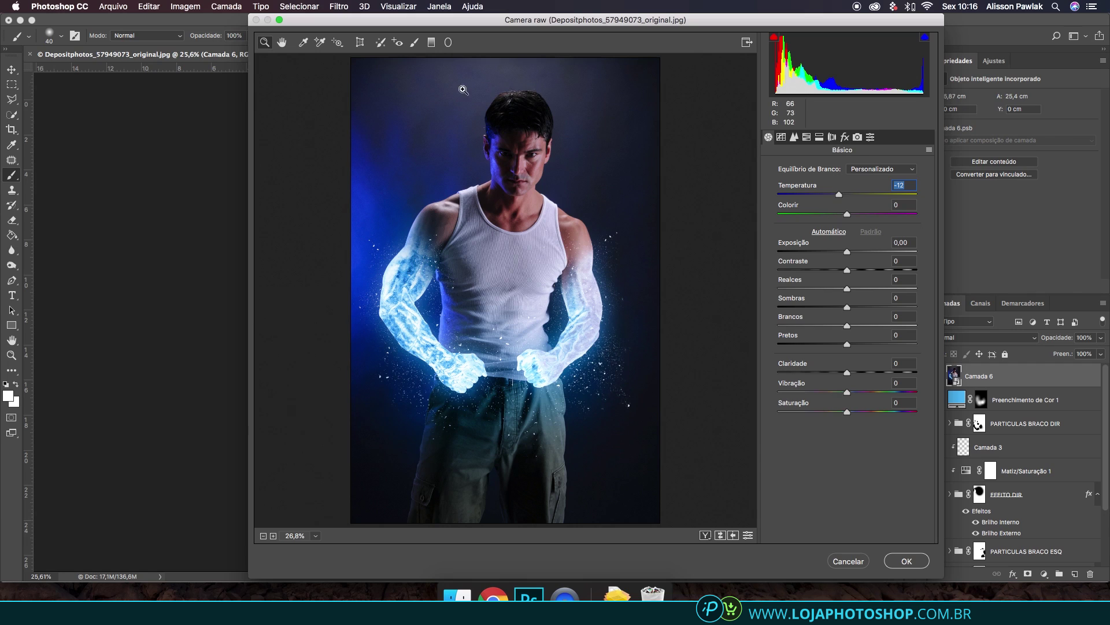
pyautogui.click(808, 137)
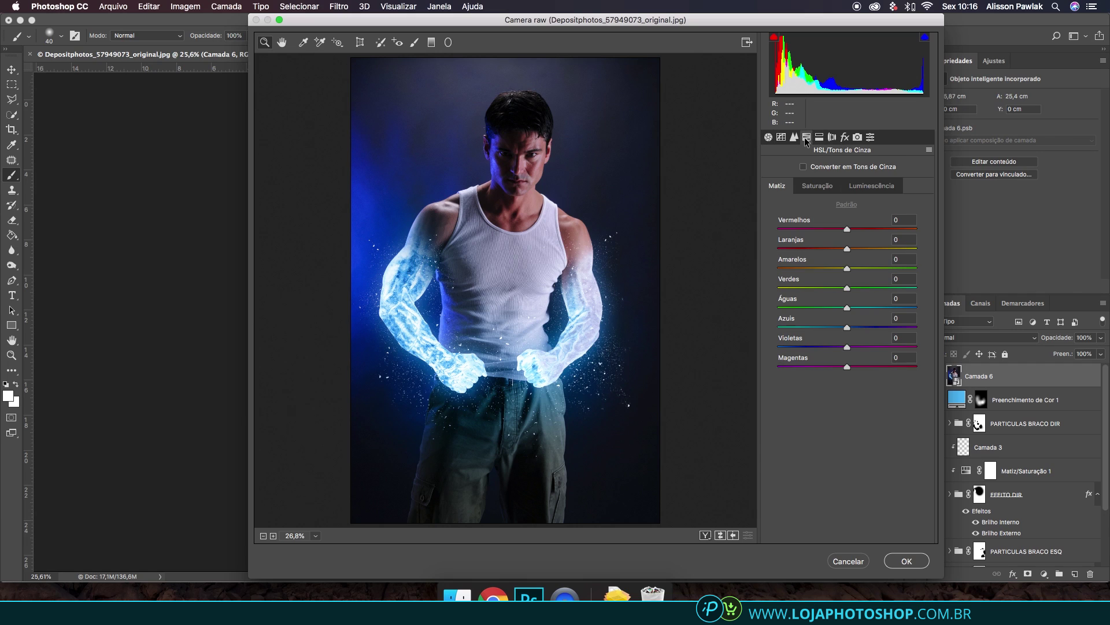
pyautogui.click(795, 137)
pyautogui.click(781, 138)
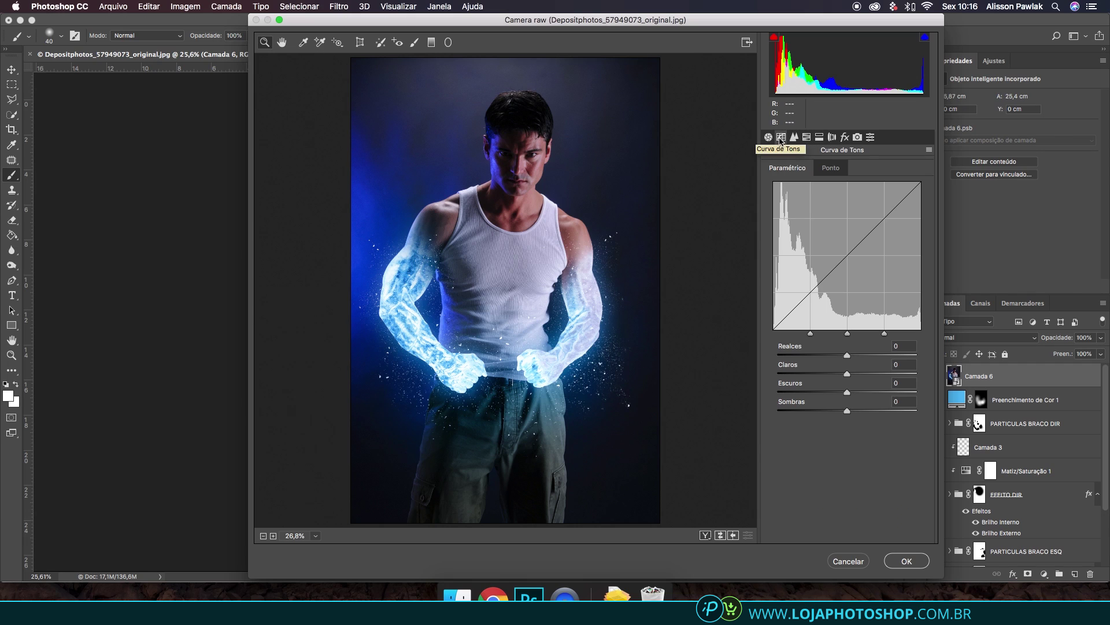
# Step: Split-tone the image blue with highlights at hue 203, saturation 15 and shadows at hue 200, saturation 22
pyautogui.click(819, 138)
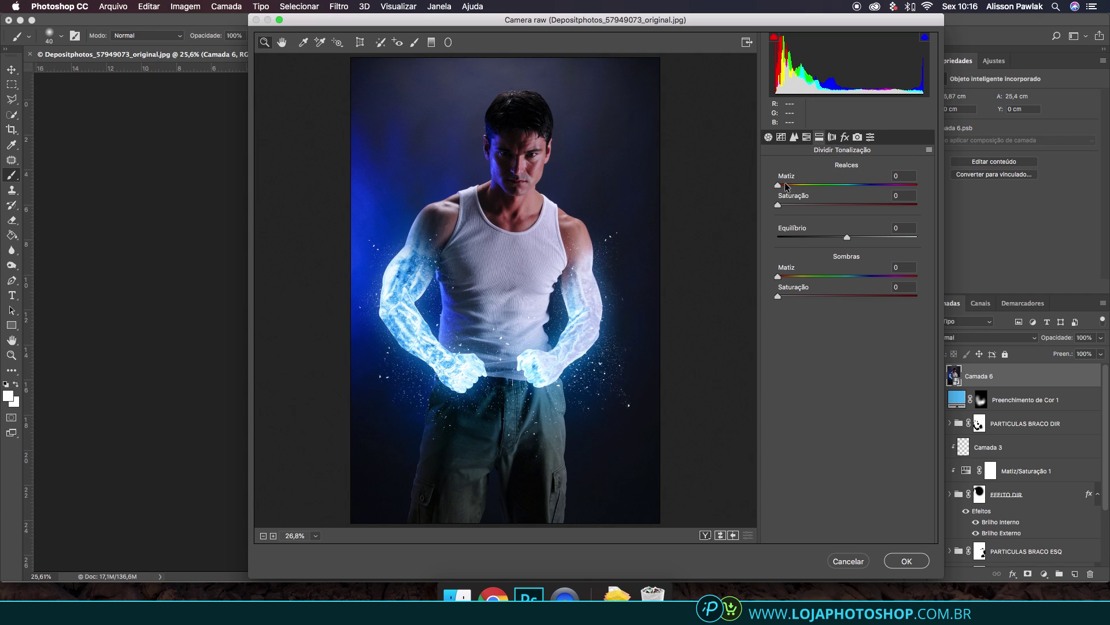
pyautogui.moveTo(786, 184); pyautogui.dragTo(857, 191)
pyautogui.moveTo(778, 204); pyautogui.dragTo(799, 206)
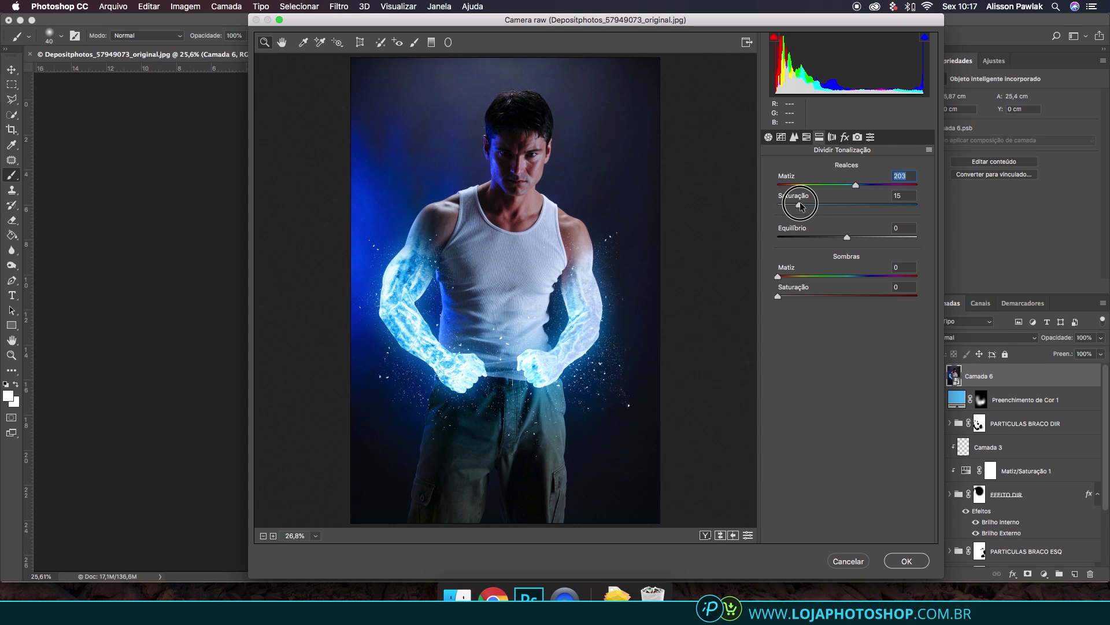
pyautogui.moveTo(797, 277); pyautogui.dragTo(856, 278)
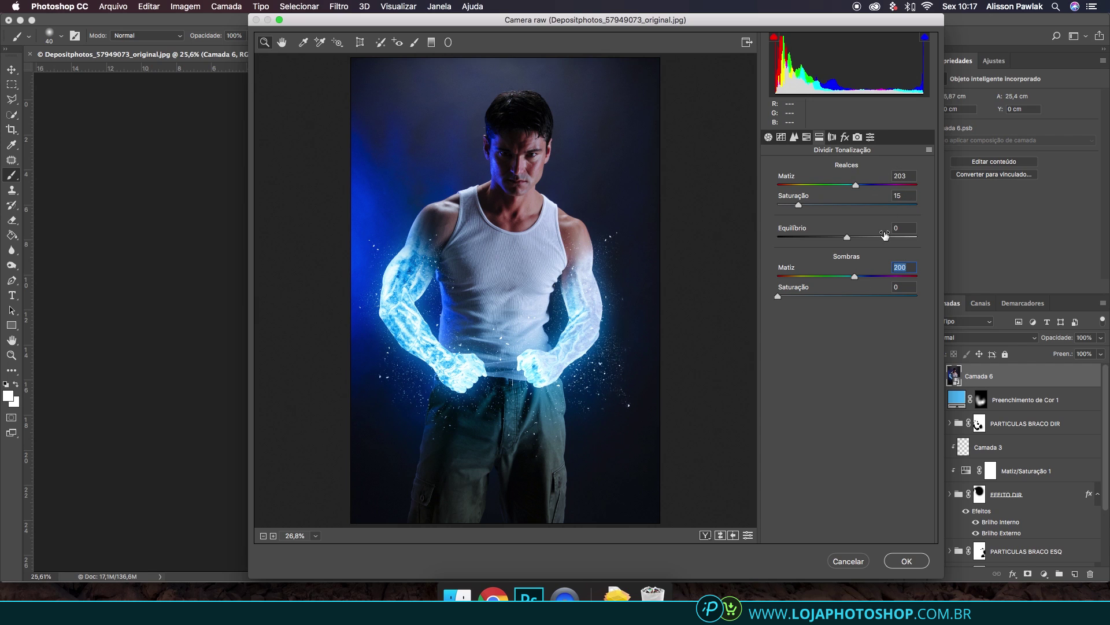
pyautogui.moveTo(783, 296); pyautogui.dragTo(808, 297)
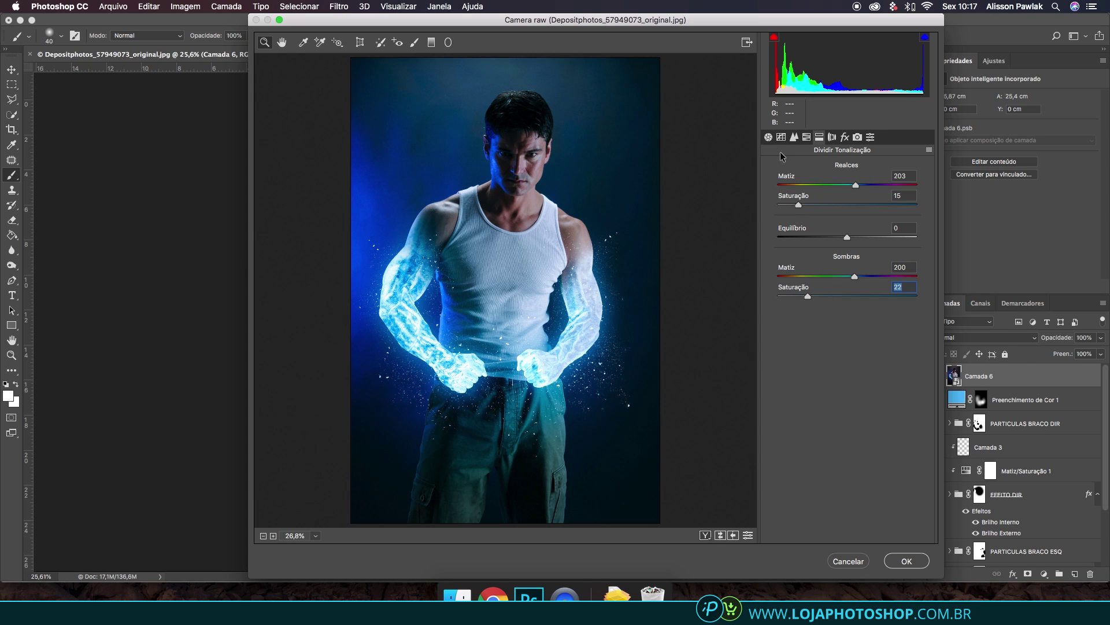
# Step: Set the temperature to -10, add a slight dark post-crop vignette with the Destacar prioridade style, and apply the Camera Raw filter
pyautogui.click(769, 138)
pyautogui.moveTo(840, 195); pyautogui.dragTo(841, 196)
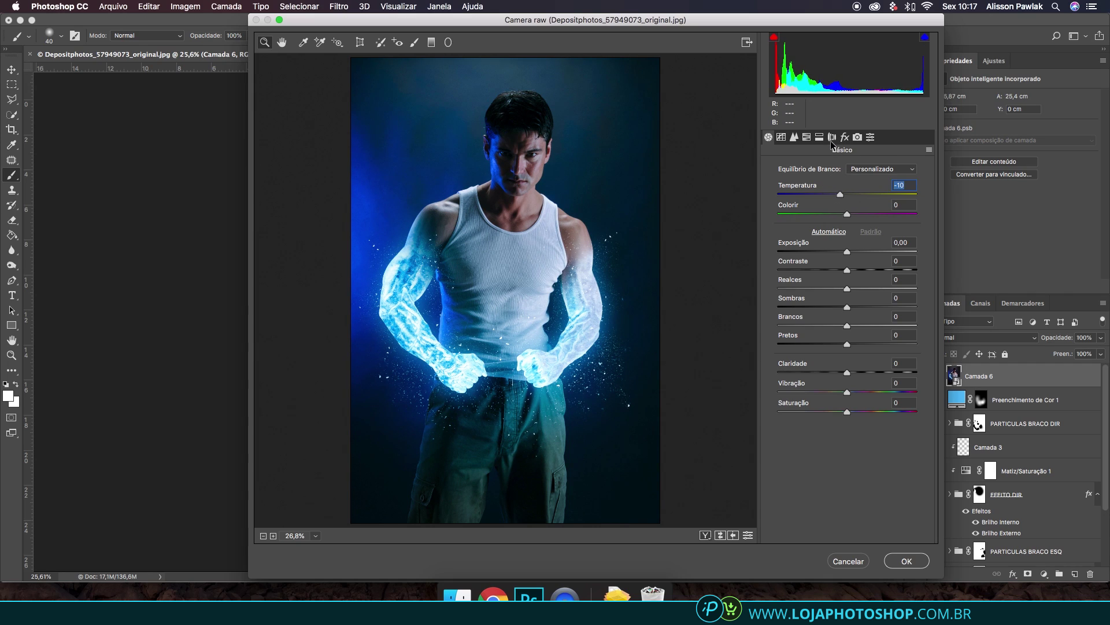
pyautogui.click(845, 137)
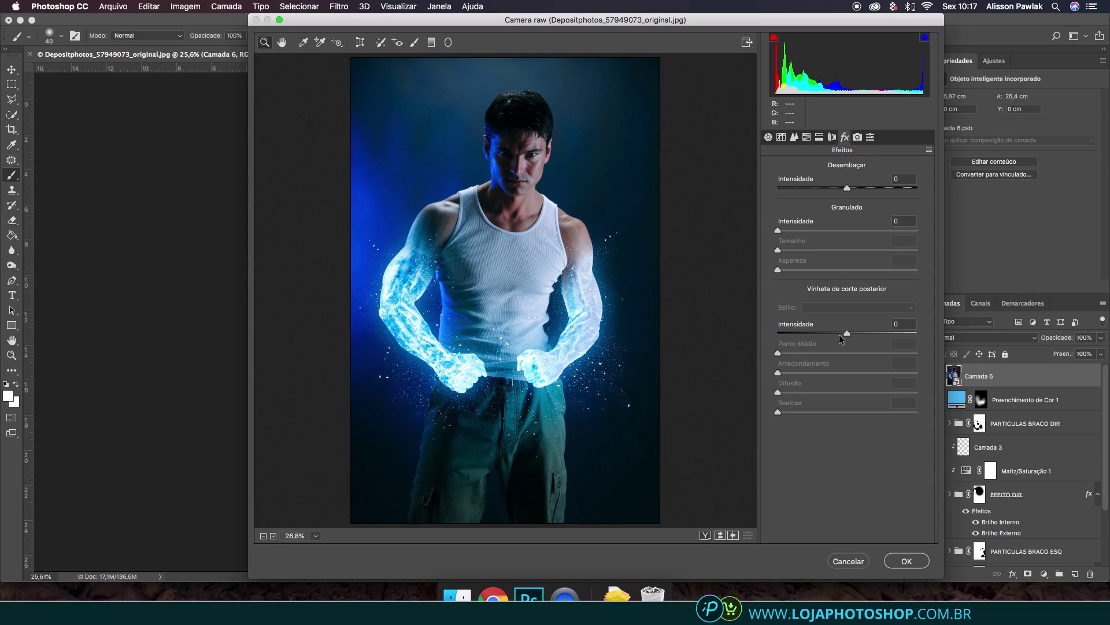
pyautogui.moveTo(841, 338); pyautogui.dragTo(834, 334)
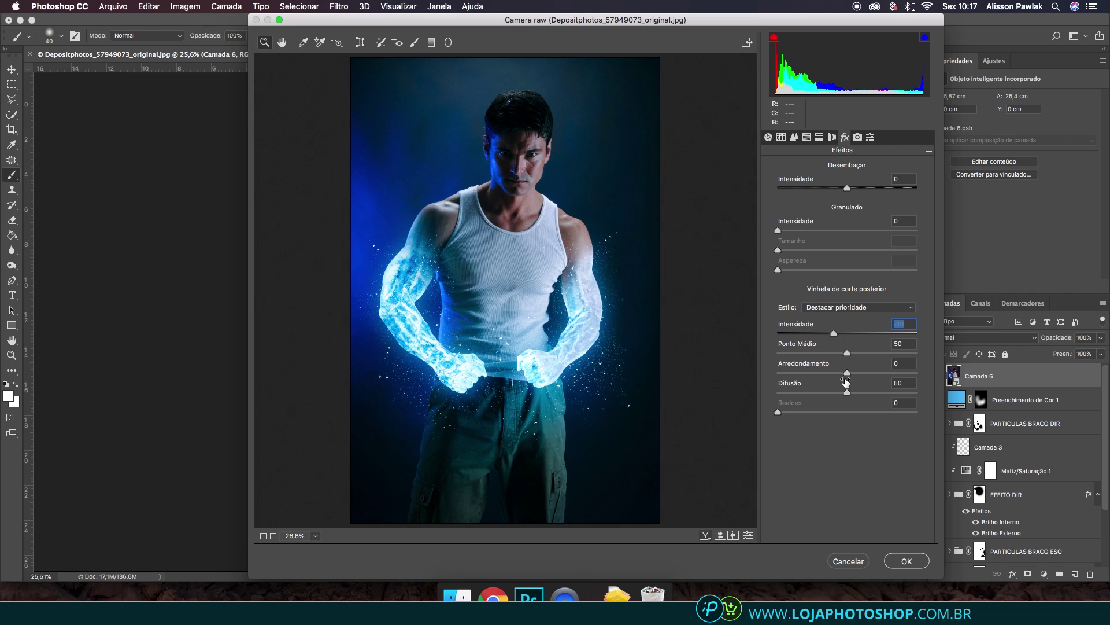
pyautogui.click(914, 564)
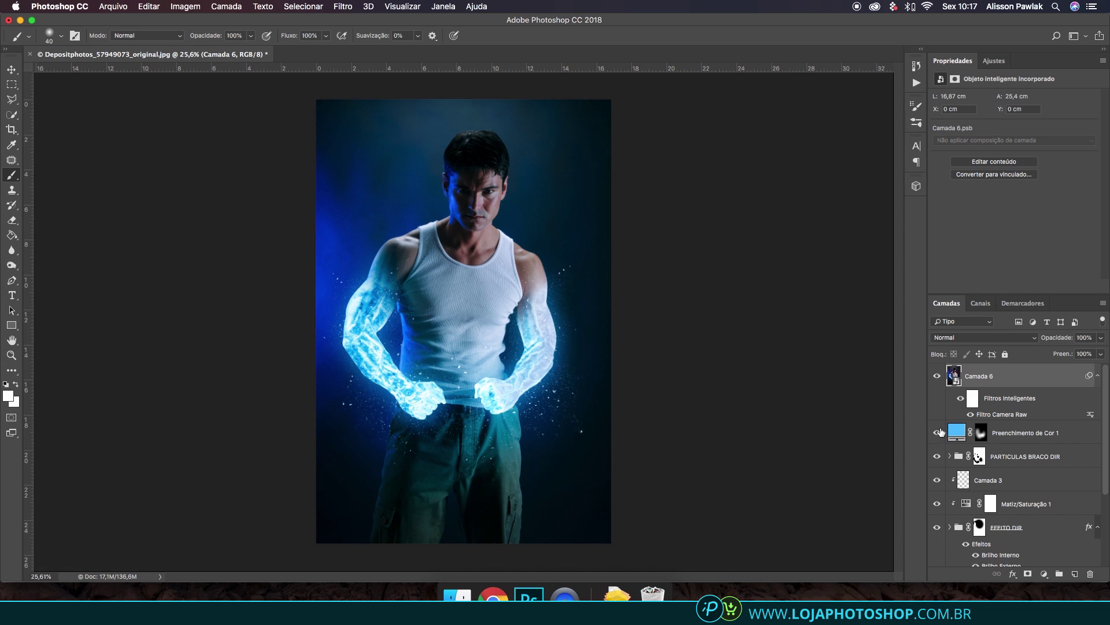
# Step: Compare the image with and without Camada 6's smart filters and examine the ice arms and particles up close
pyautogui.click(961, 398)
pyautogui.click(961, 399)
pyautogui.click(961, 398)
pyautogui.click(961, 398)
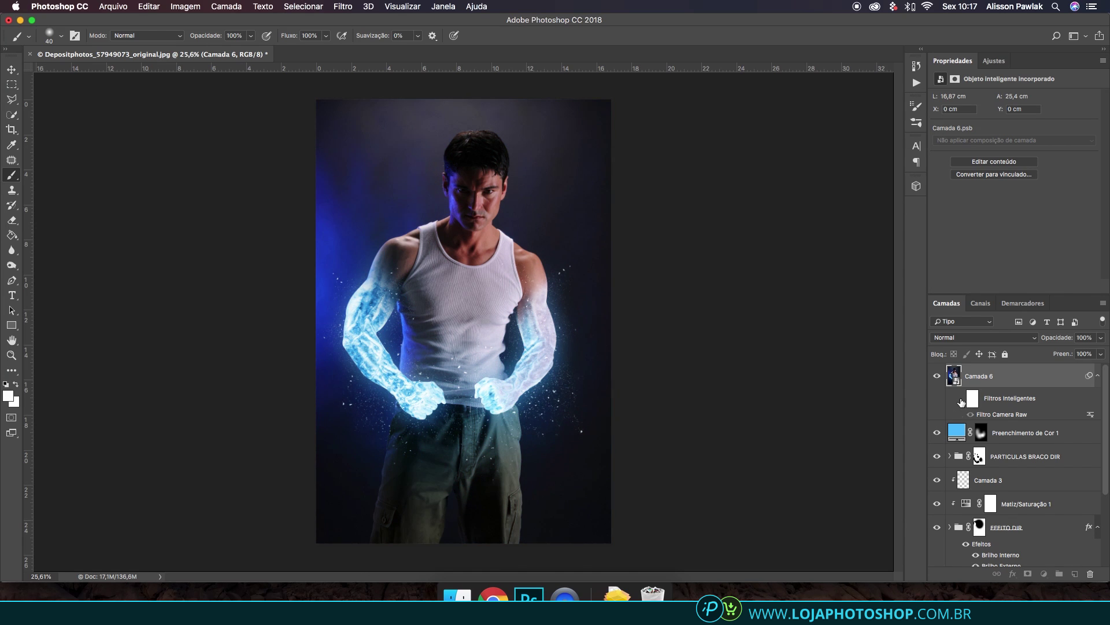
pyautogui.press('super+0')
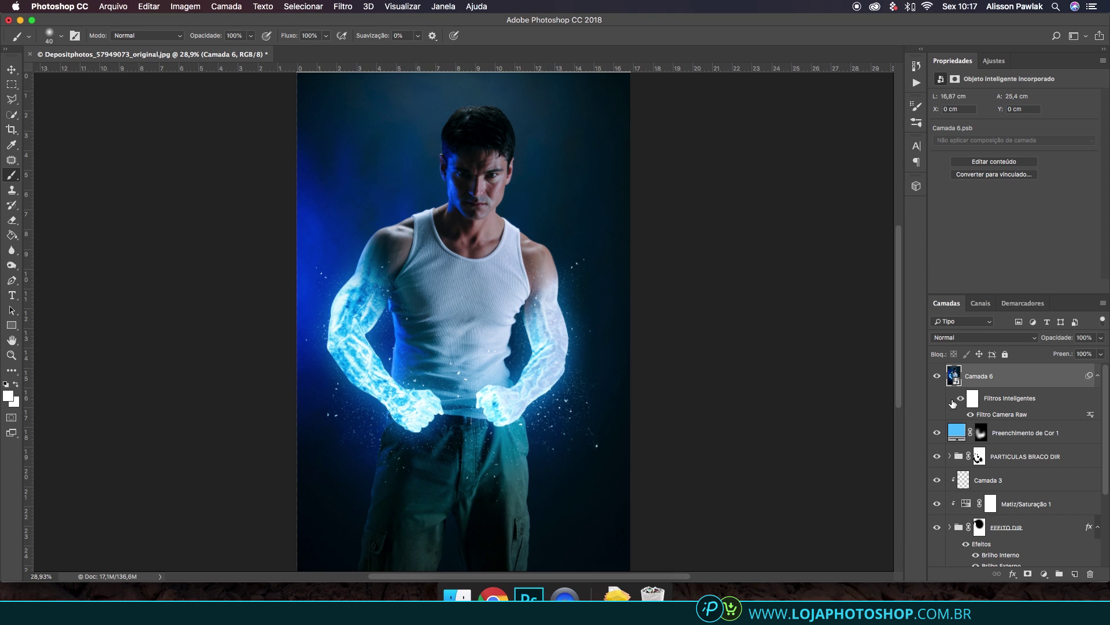
pyautogui.press('super+1')
pyautogui.scroll(-3, 555, 394)
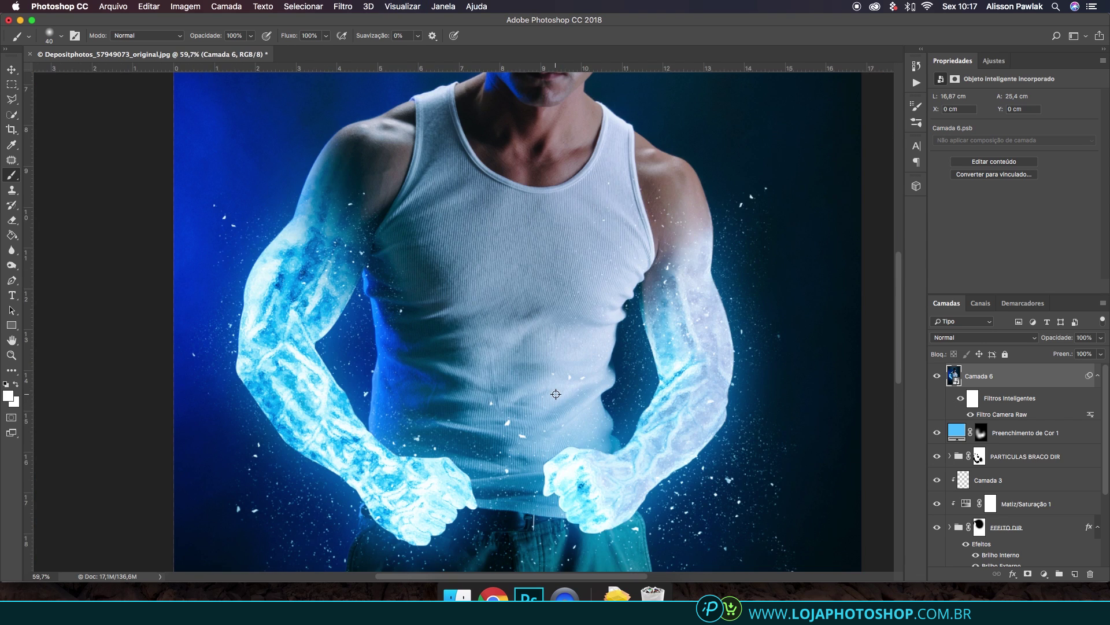
pyautogui.hscroll(2, 635, 369)
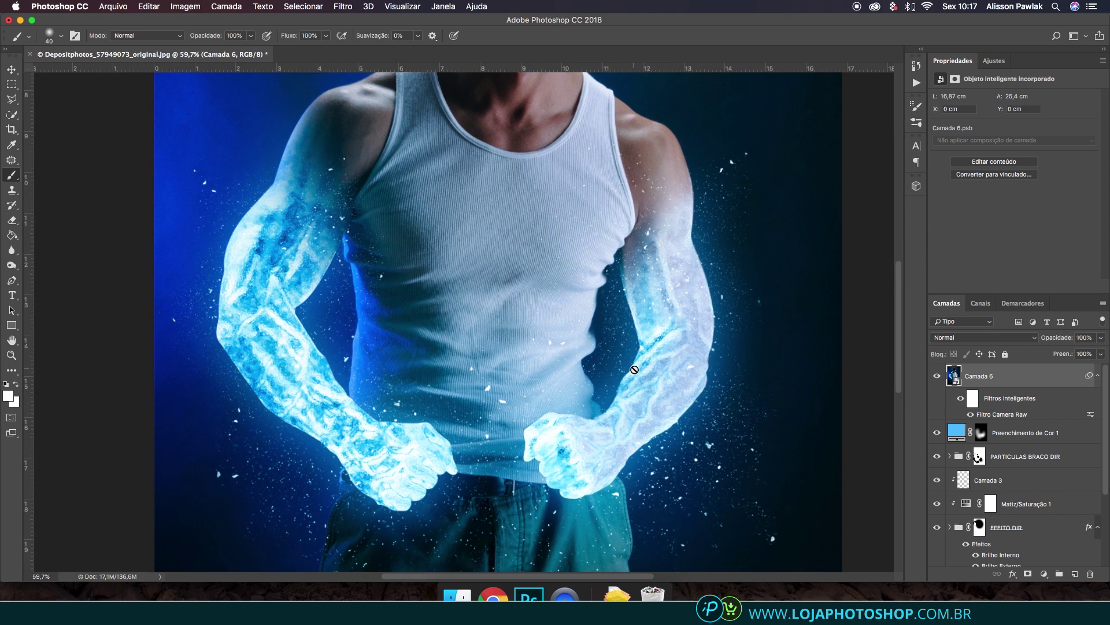
pyautogui.press('super+0')
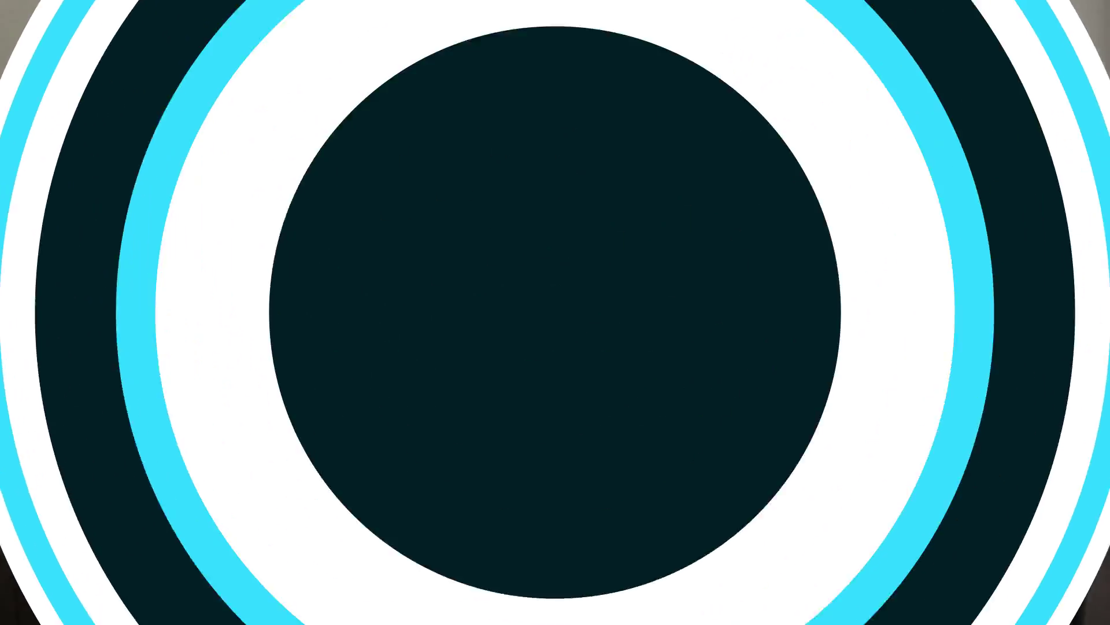